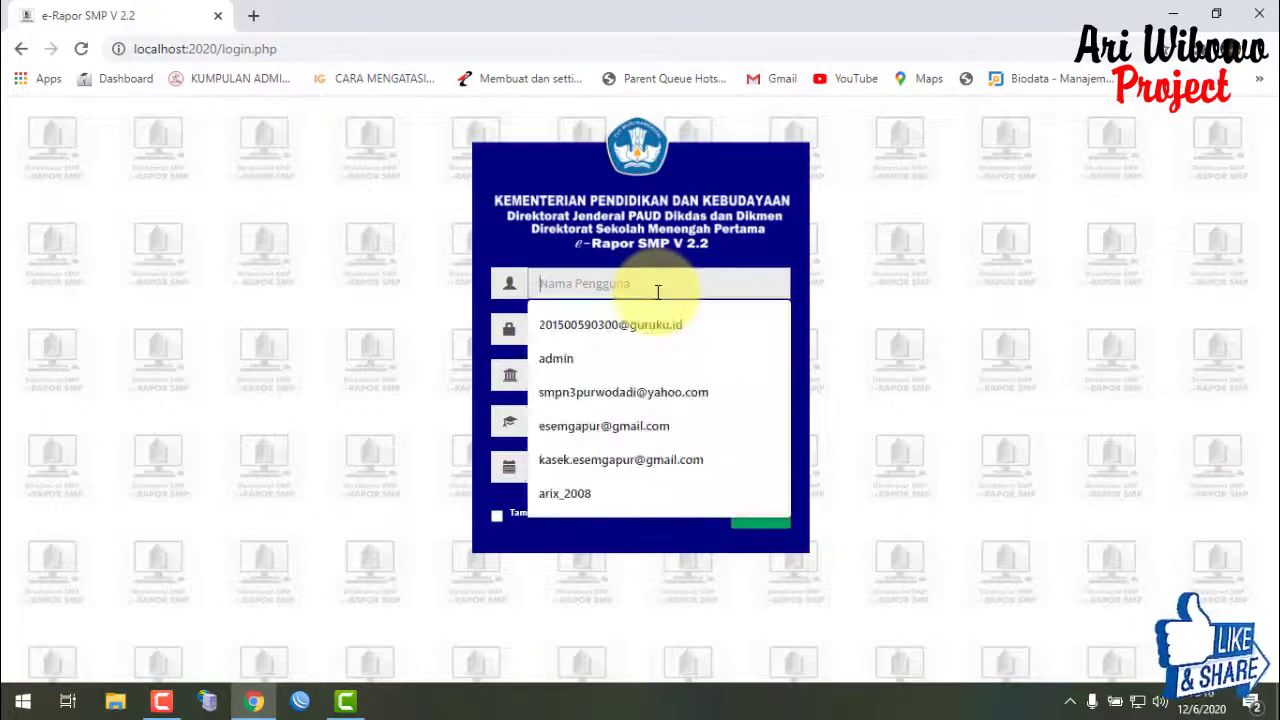
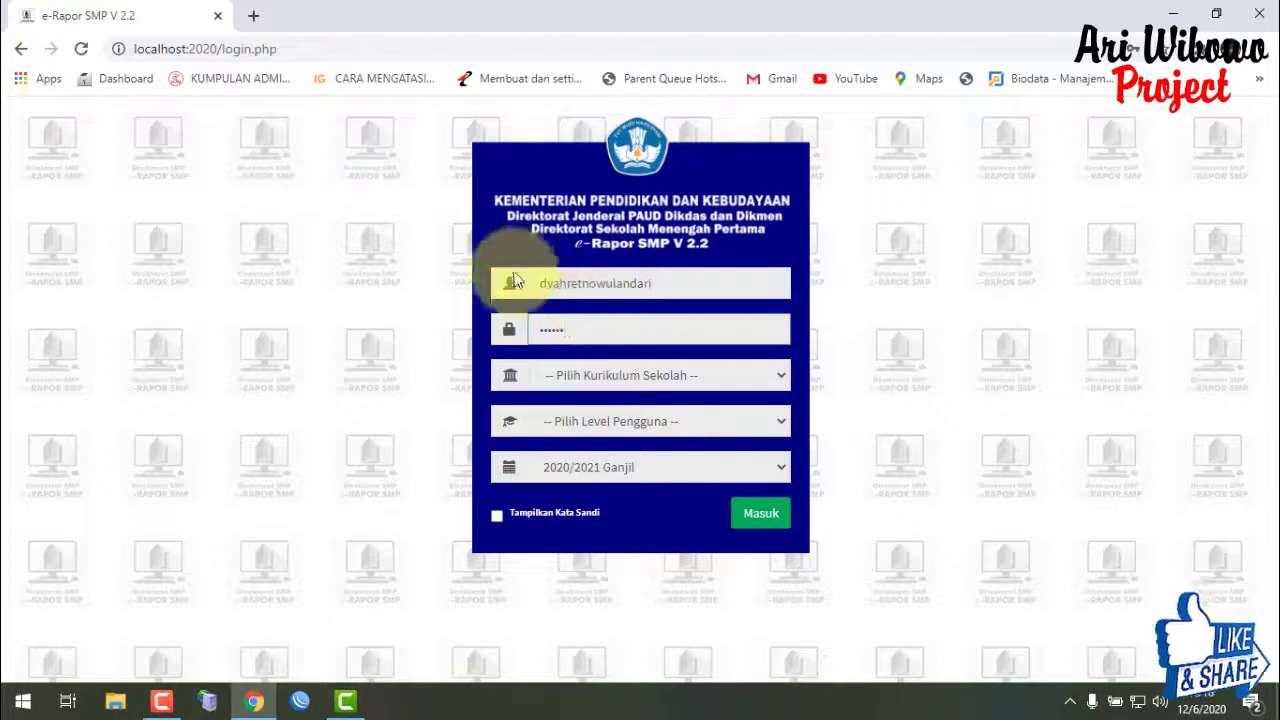
# - Sign in as a Guru under K-2013 Paket for 2020/2021 Ganjil with the teacher's username and password
pyautogui.click(656, 379)
pyautogui.click(657, 420)
pyautogui.click(697, 425)
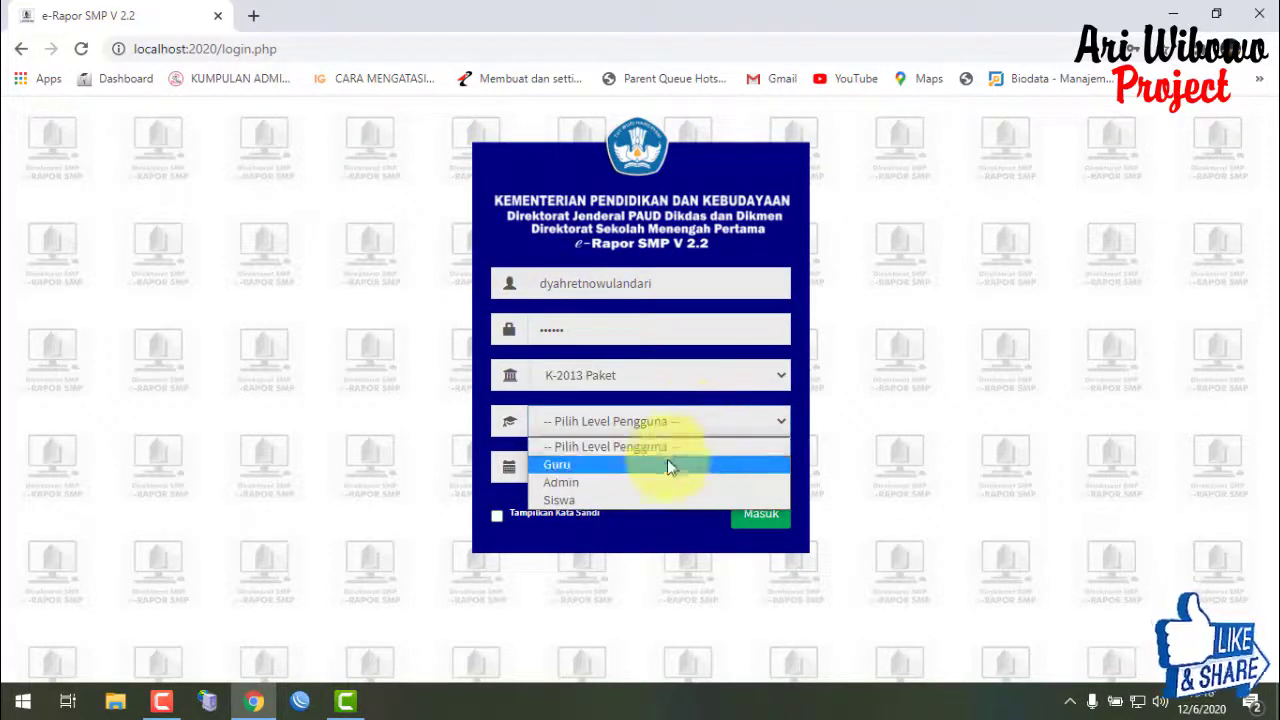
pyautogui.click(676, 465)
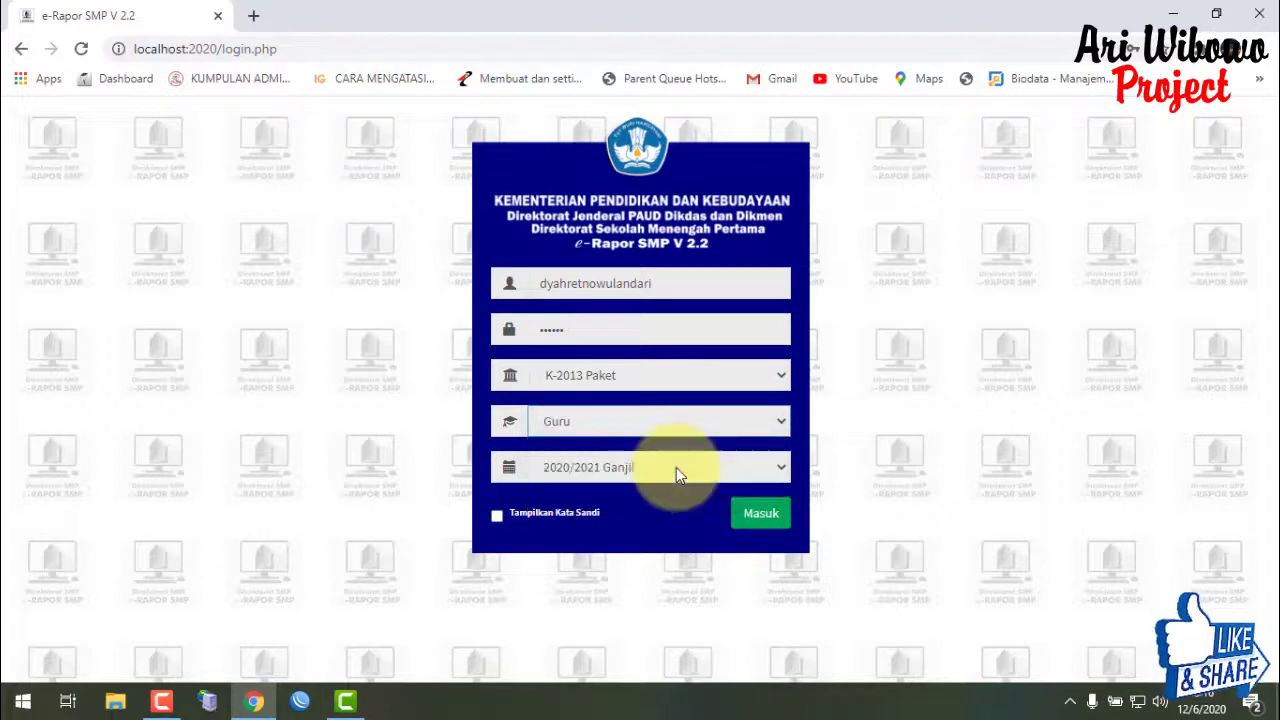
pyautogui.click(761, 514)
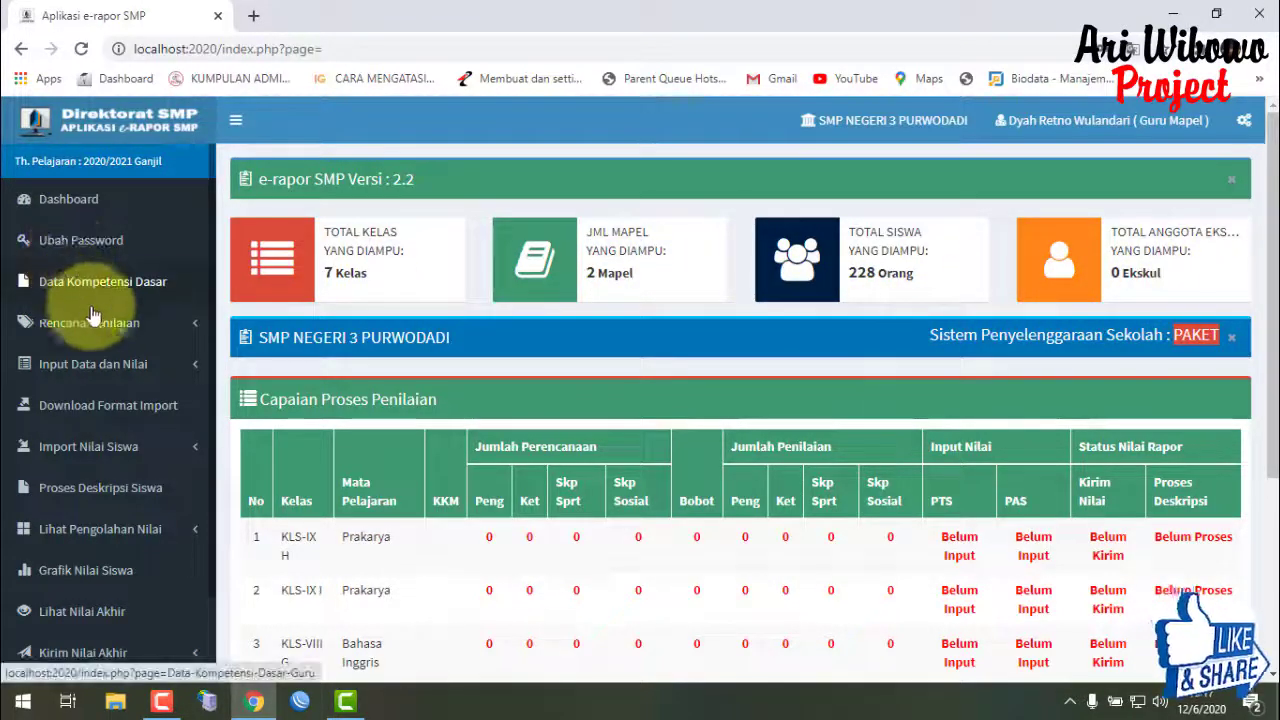
# - Open Data Kompetensi Dasar, browse its three curriculum tabs, and open the Kurikulum Nasional subject list
pyautogui.click(125, 325)
pyautogui.click(141, 290)
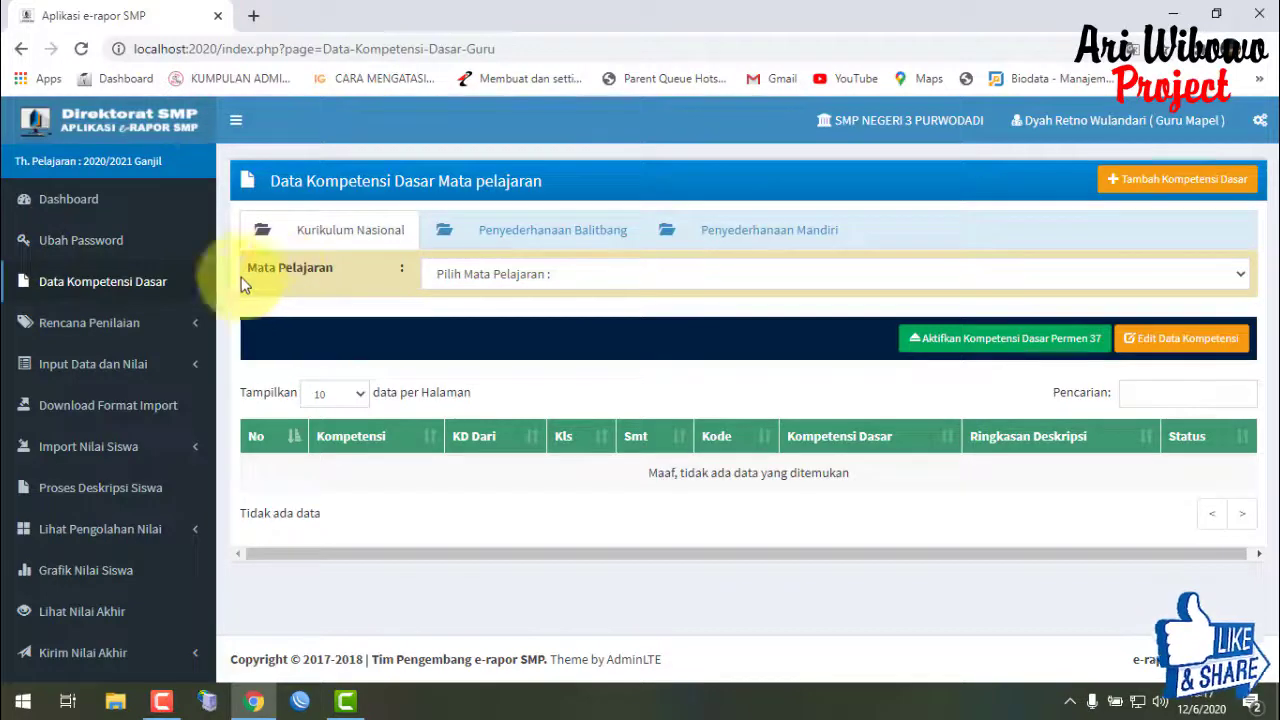
pyautogui.click(145, 290)
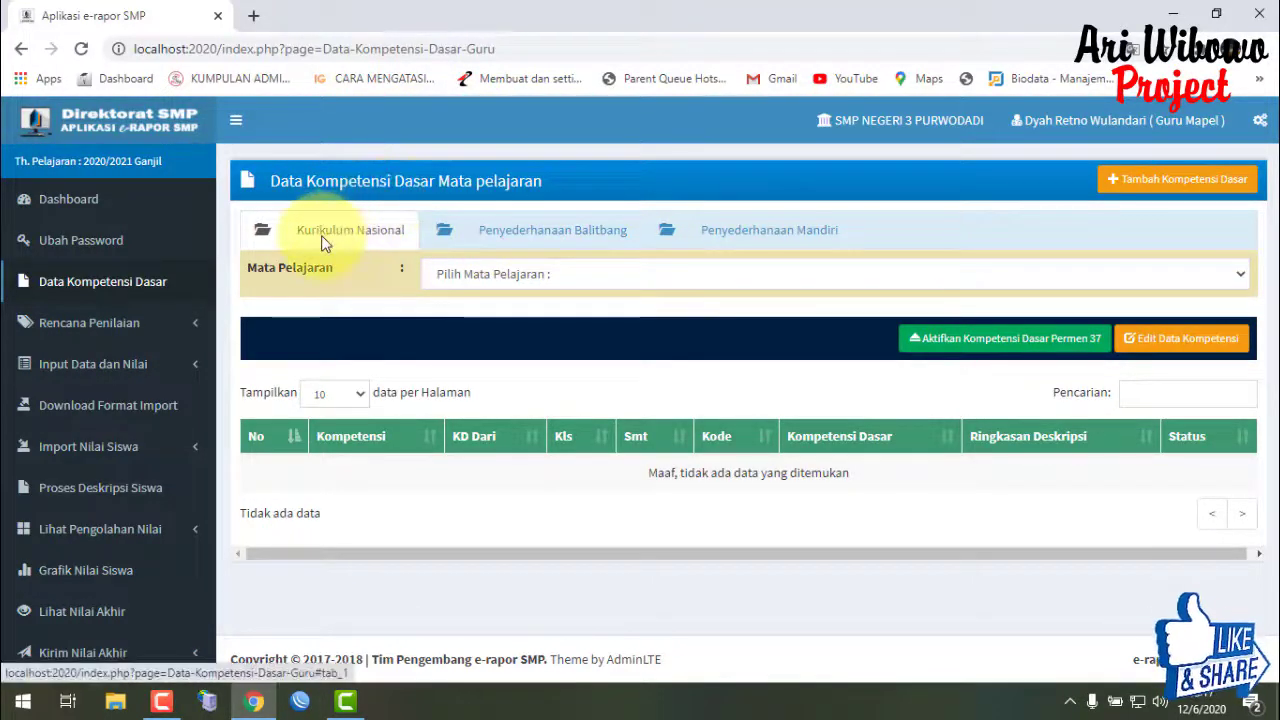
pyautogui.click(512, 230)
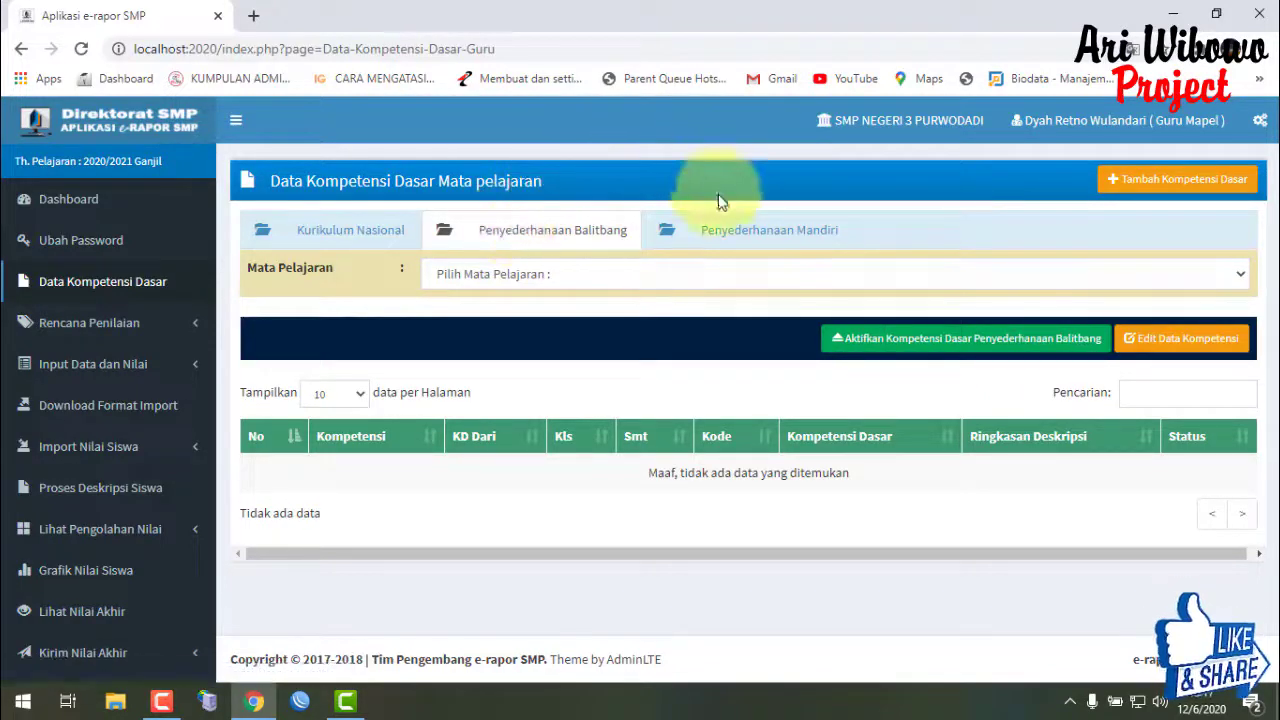
pyautogui.click(727, 223)
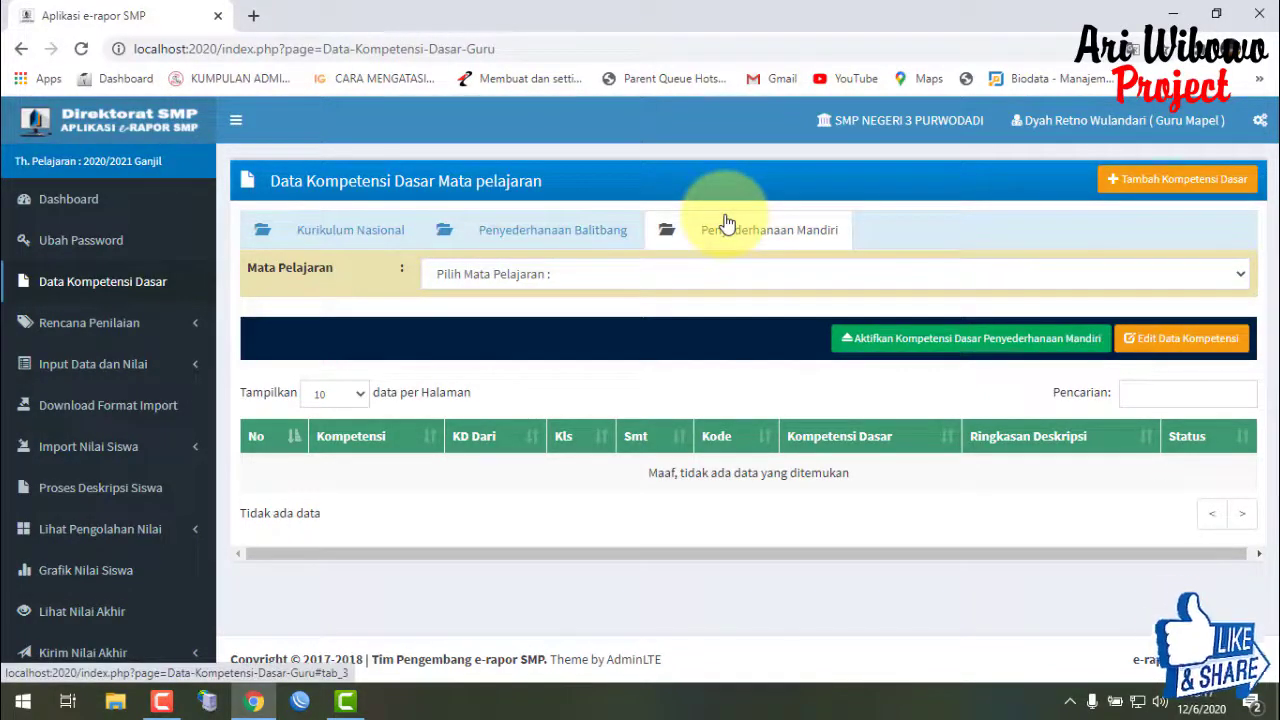
pyautogui.click(343, 243)
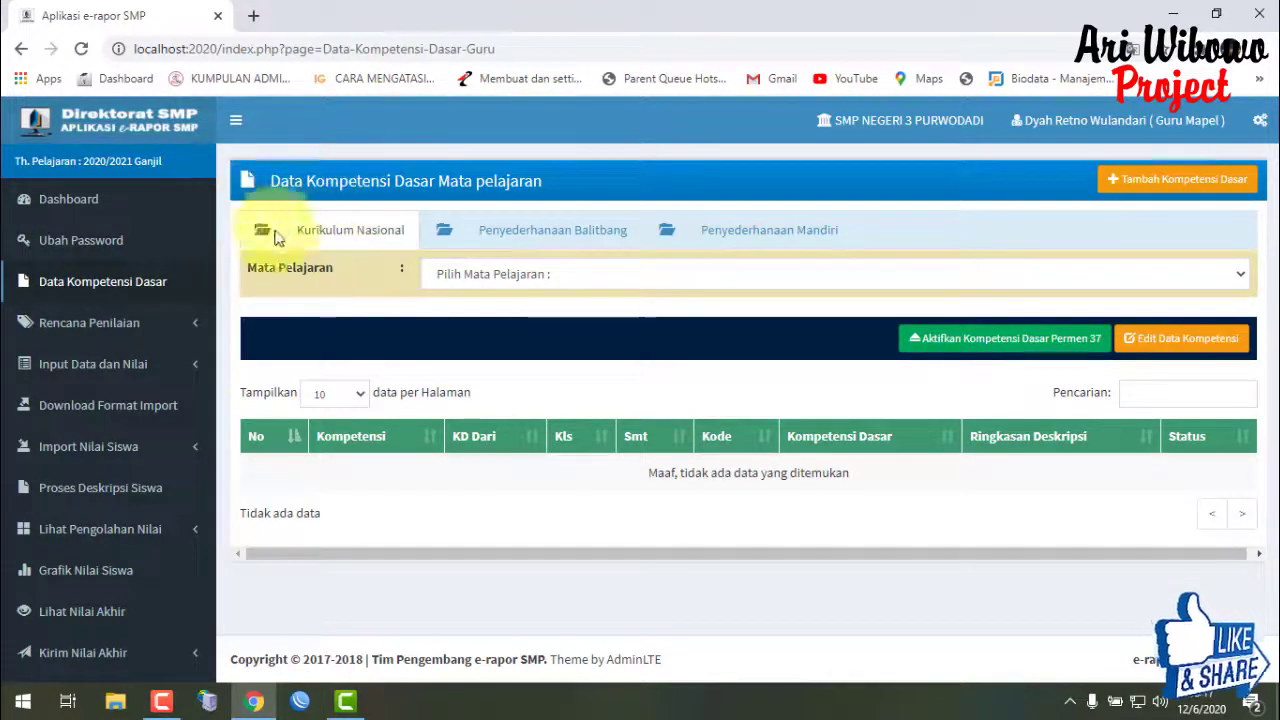
pyautogui.click(509, 277)
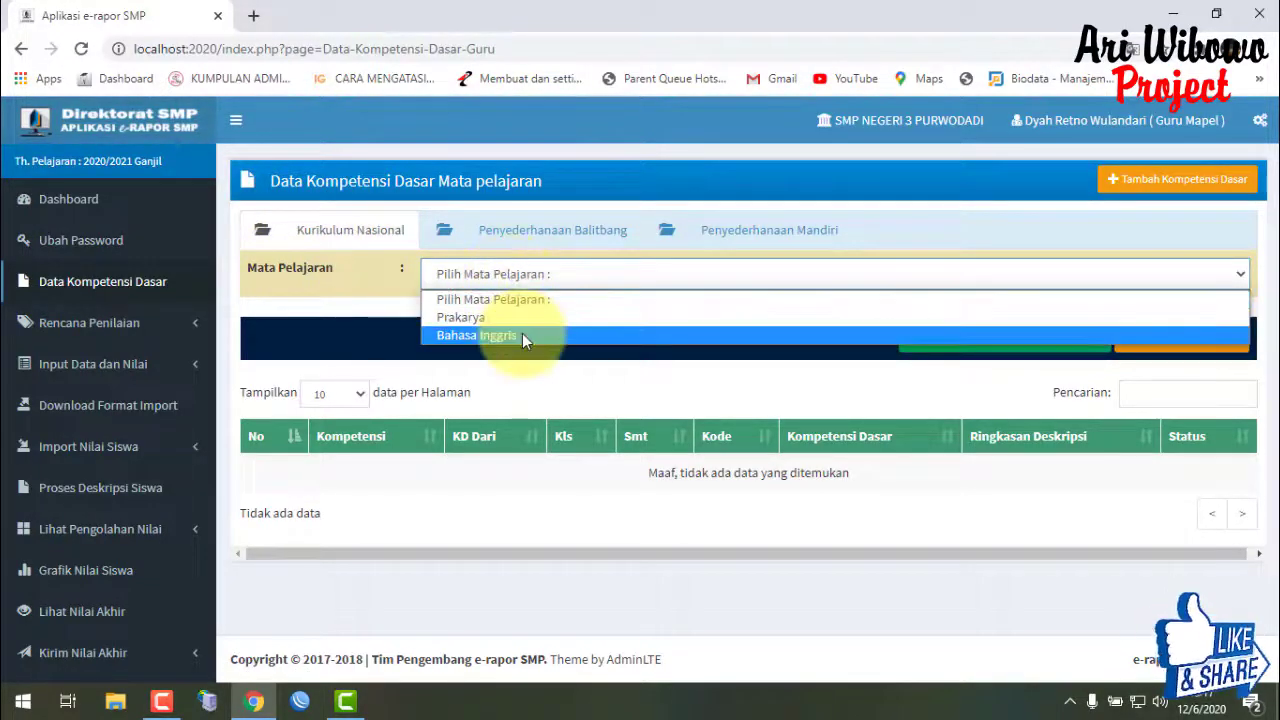
# - Select Prakarya, scroll through its competency table, and view its Penyederhanaan Balitbang set
pyautogui.click(522, 320)
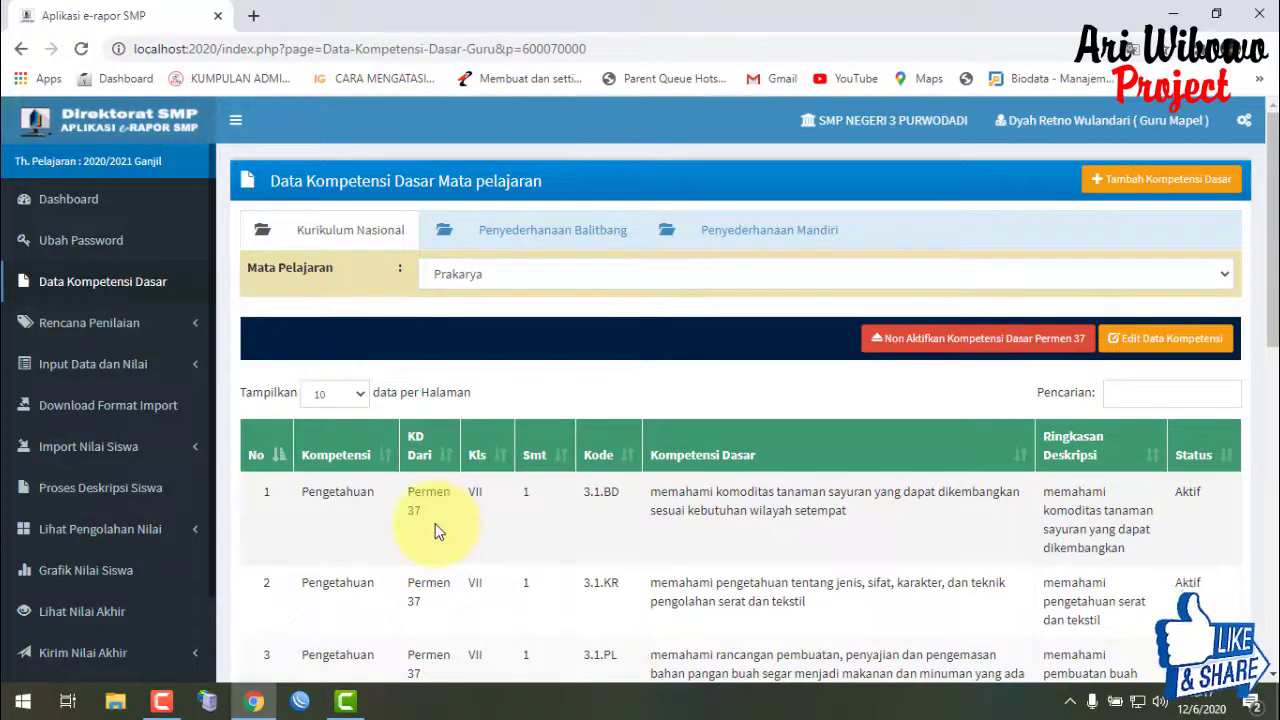
pyautogui.moveTo(1268, 215); pyautogui.dragTo(1270, 285)
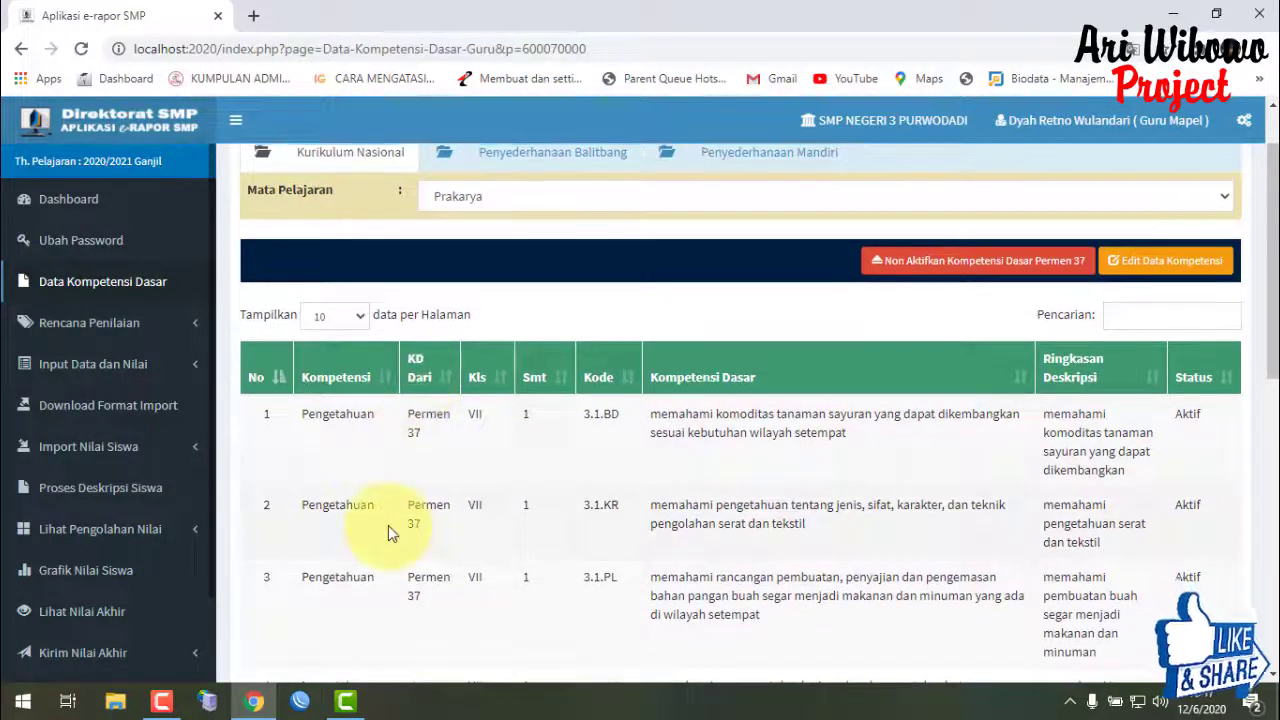
pyautogui.scroll(1, 388, 525)
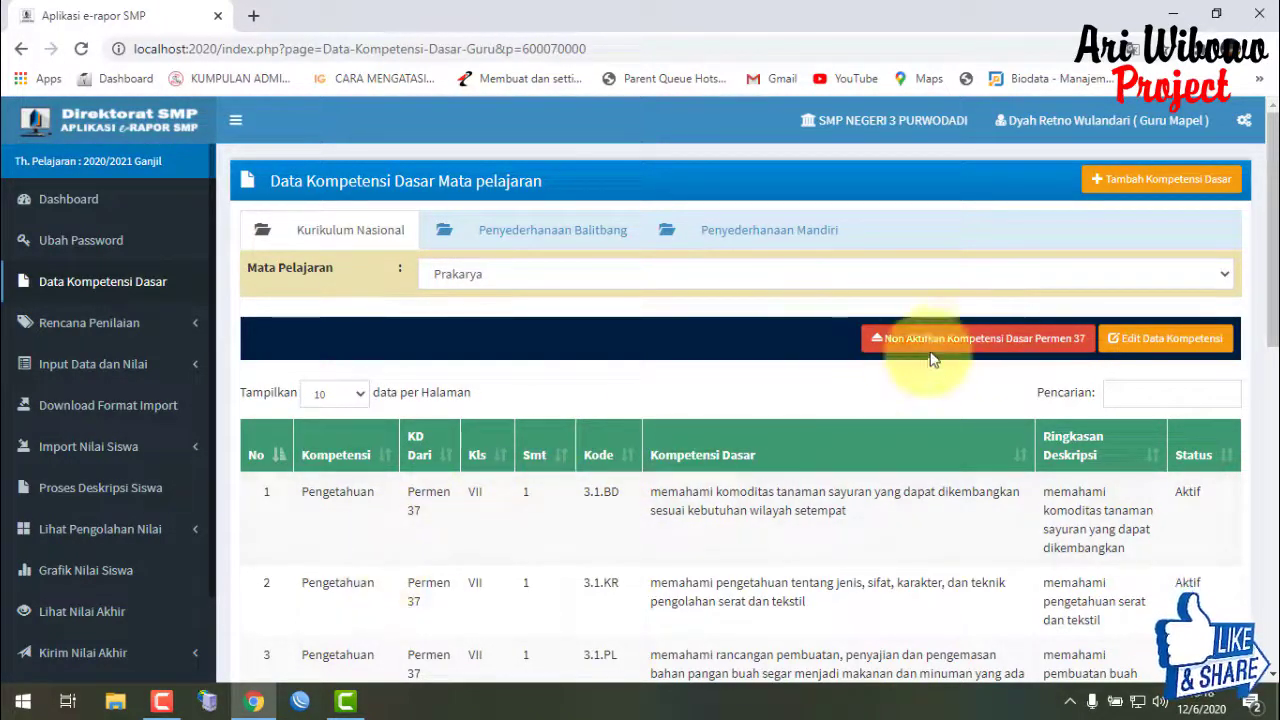
pyautogui.click(517, 246)
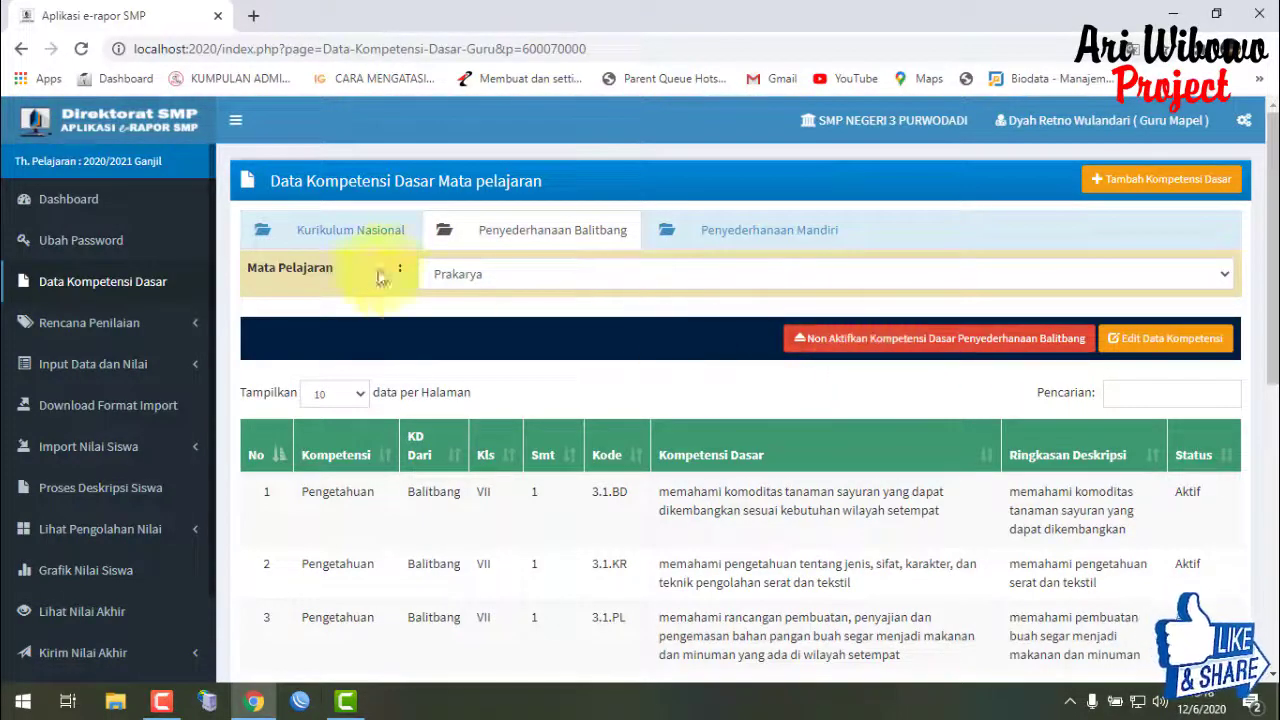
pyautogui.click(320, 240)
pyautogui.click(522, 245)
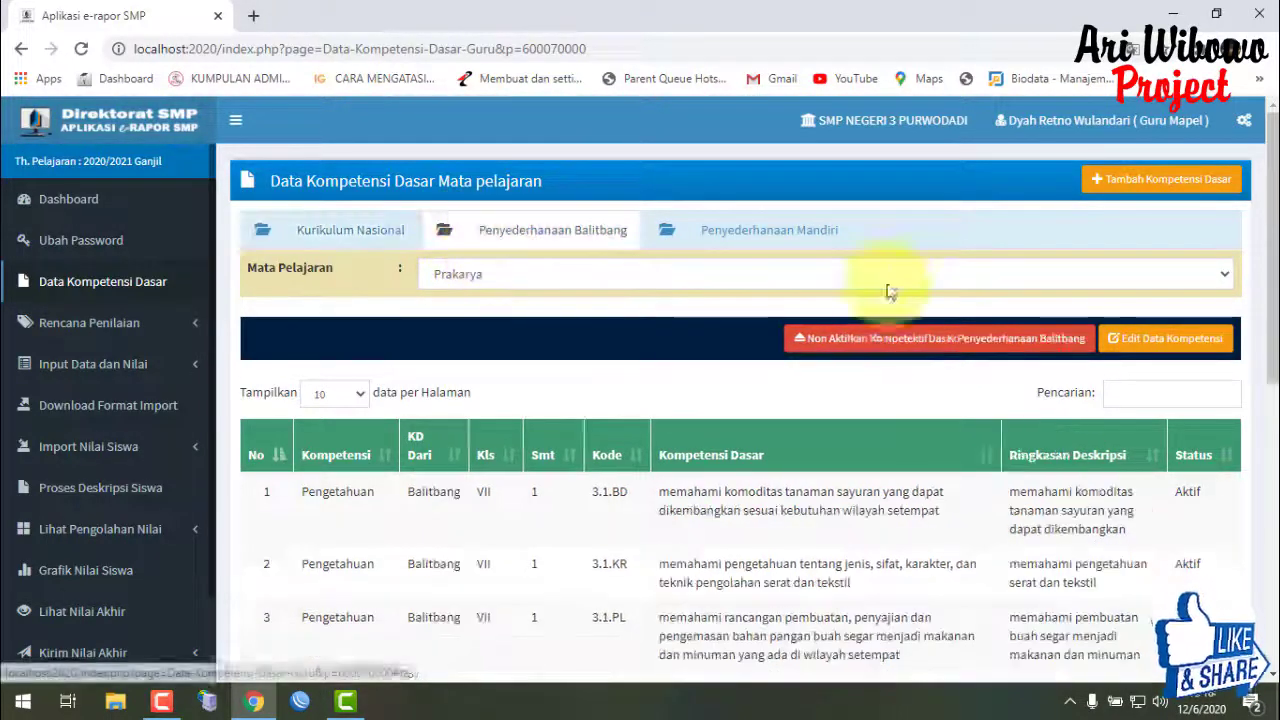
pyautogui.click(360, 229)
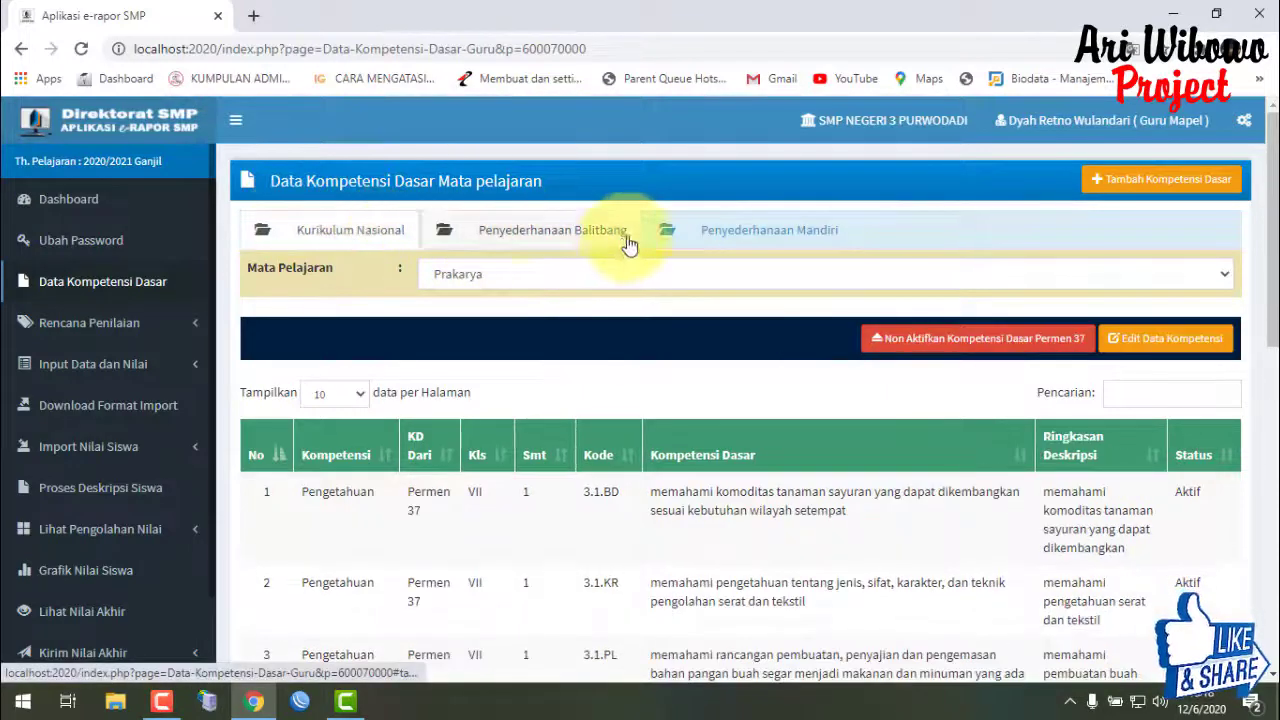
pyautogui.click(507, 229)
pyautogui.click(395, 225)
pyautogui.click(486, 222)
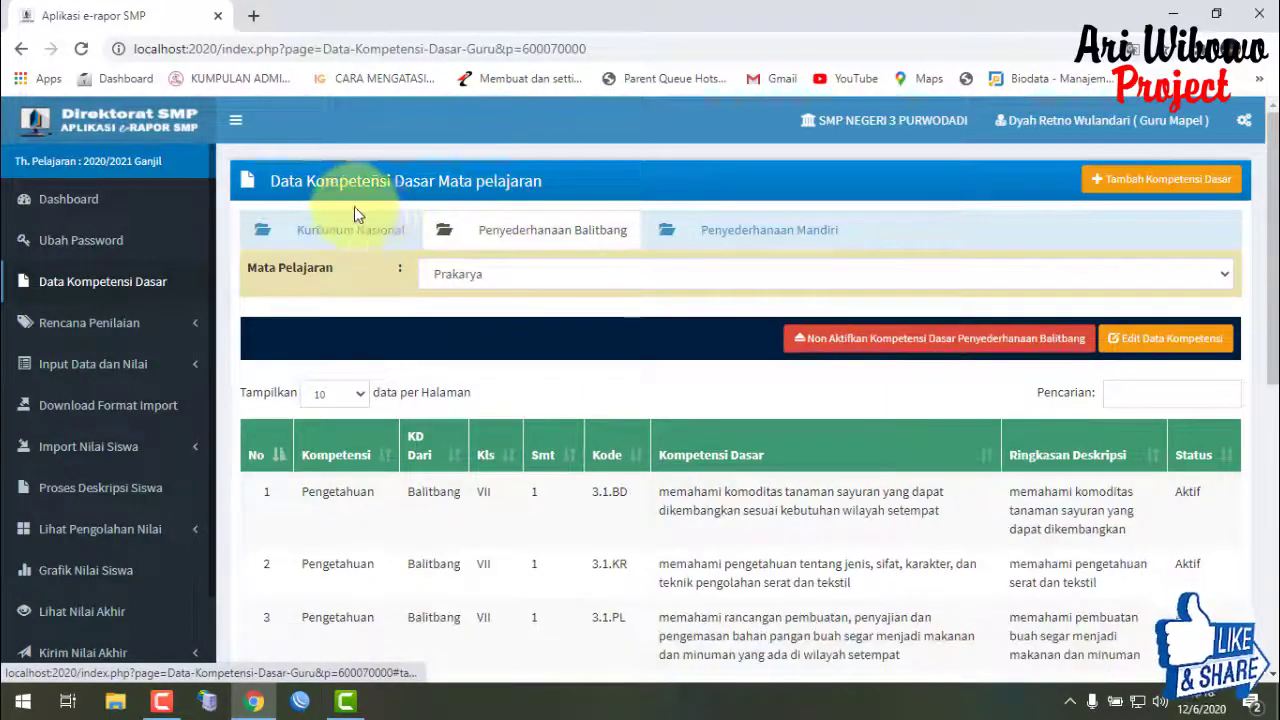
pyautogui.click(366, 240)
pyautogui.click(495, 230)
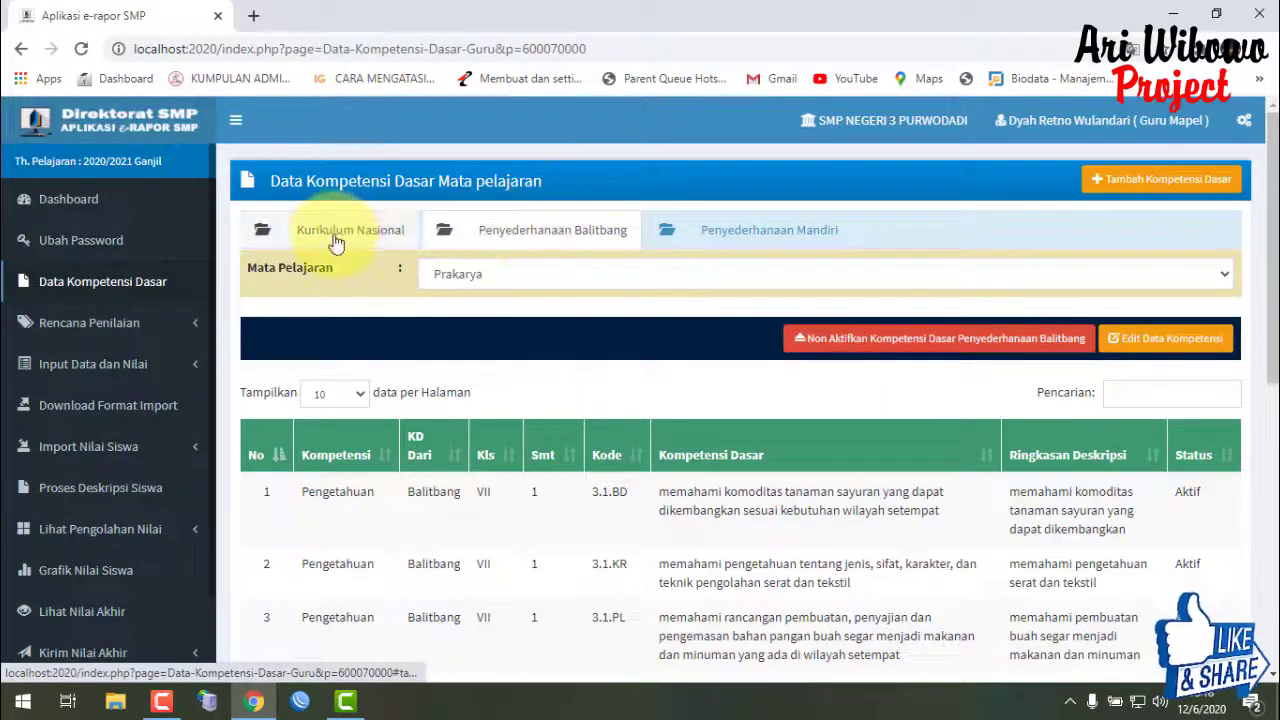
pyautogui.click(360, 234)
pyautogui.click(523, 245)
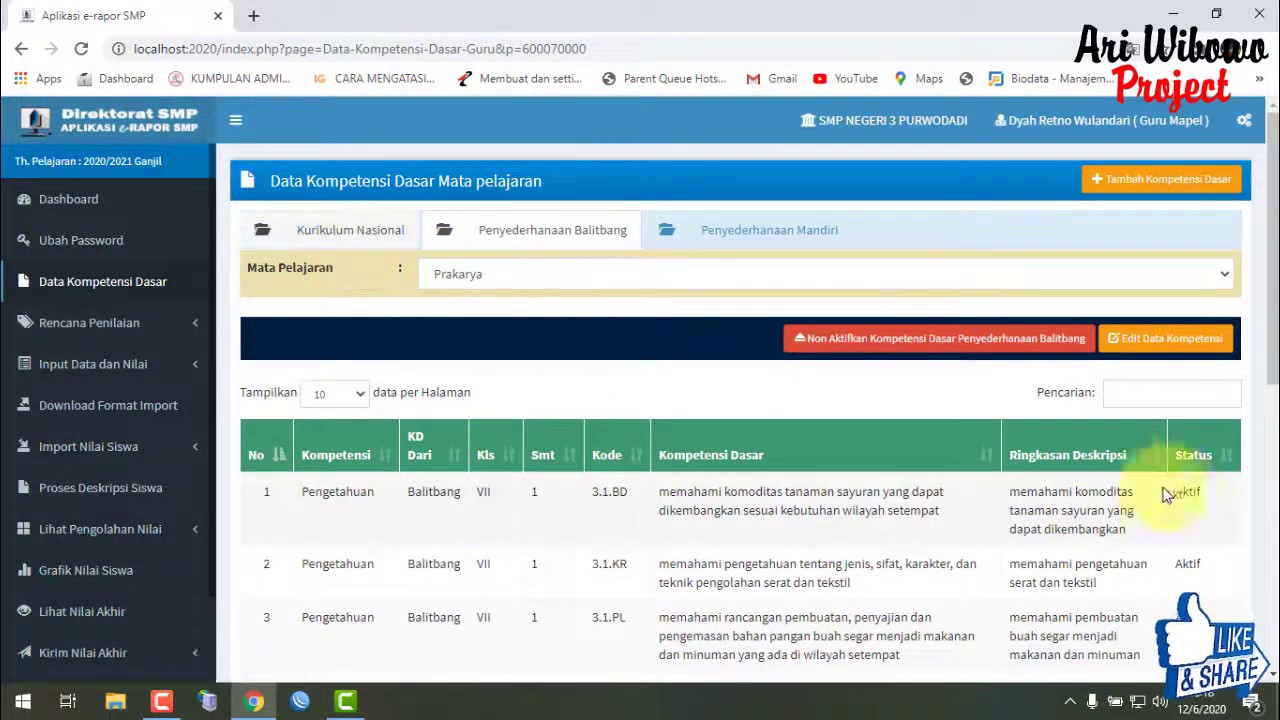
pyautogui.click(355, 233)
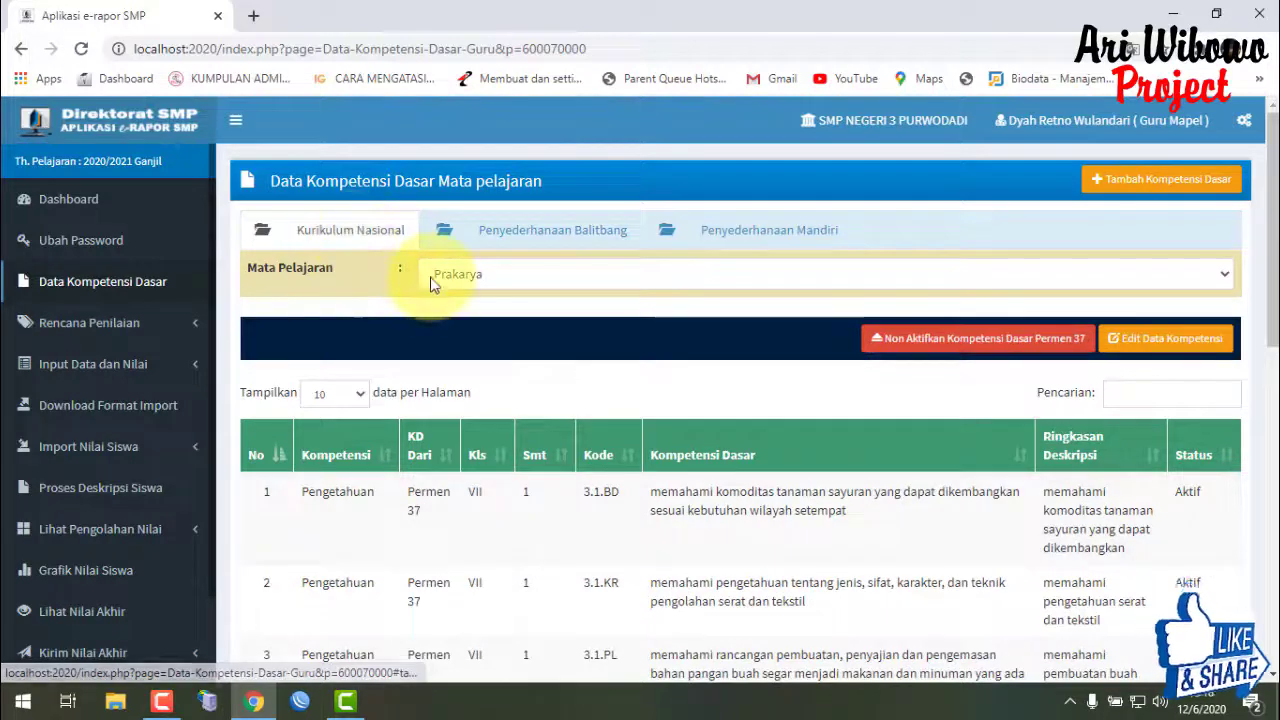
pyautogui.scroll(-2, 1268, 205)
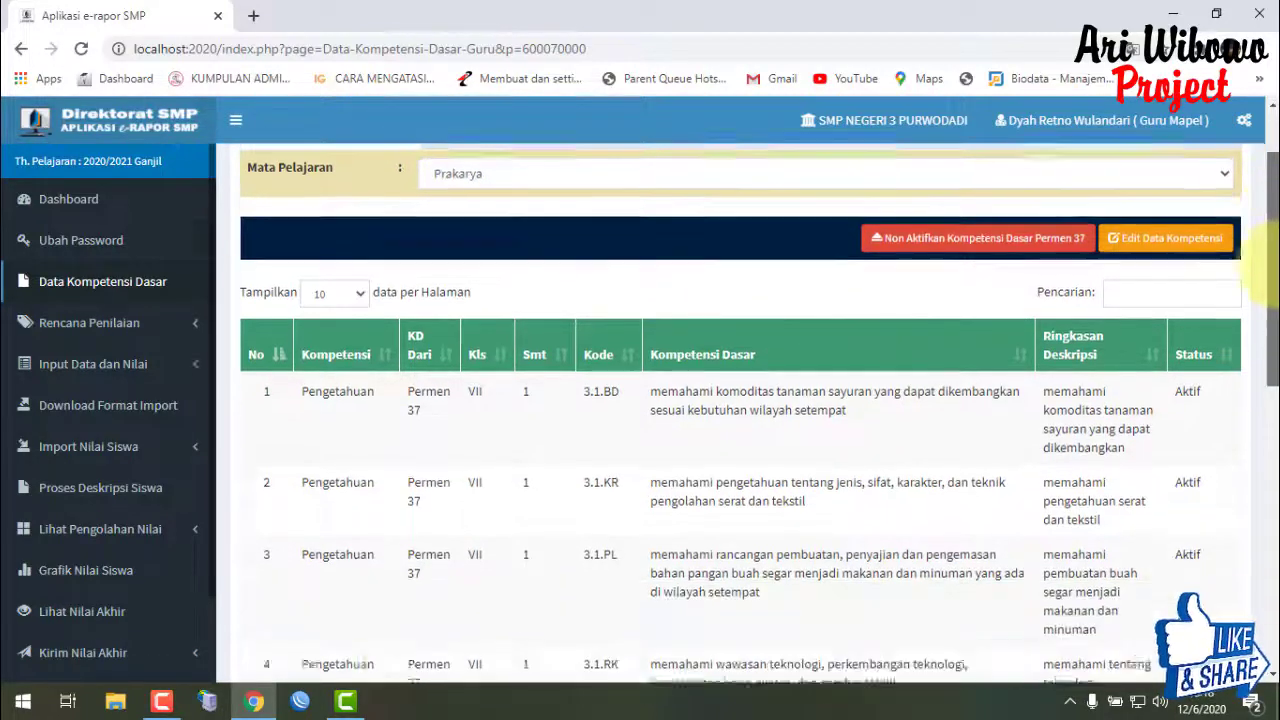
pyautogui.scroll(2, 1265, 210)
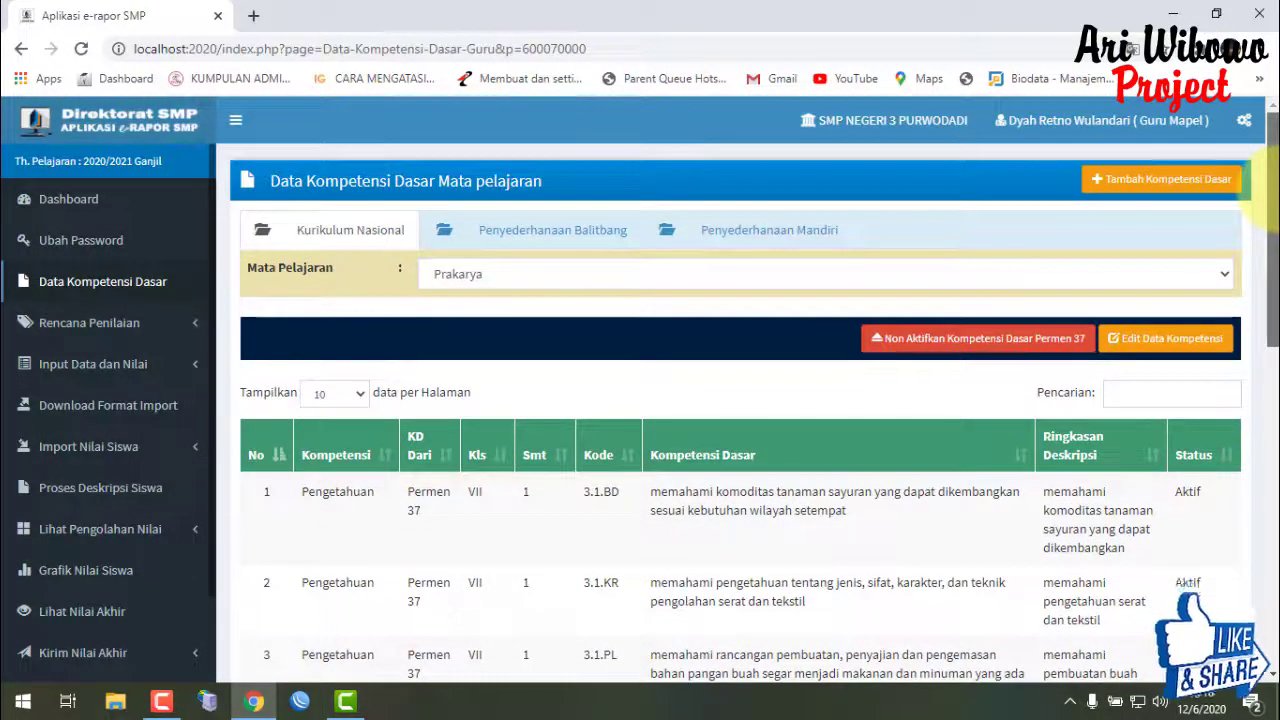
pyautogui.scroll(-1, 1266, 210)
pyautogui.scroll(1, 1266, 210)
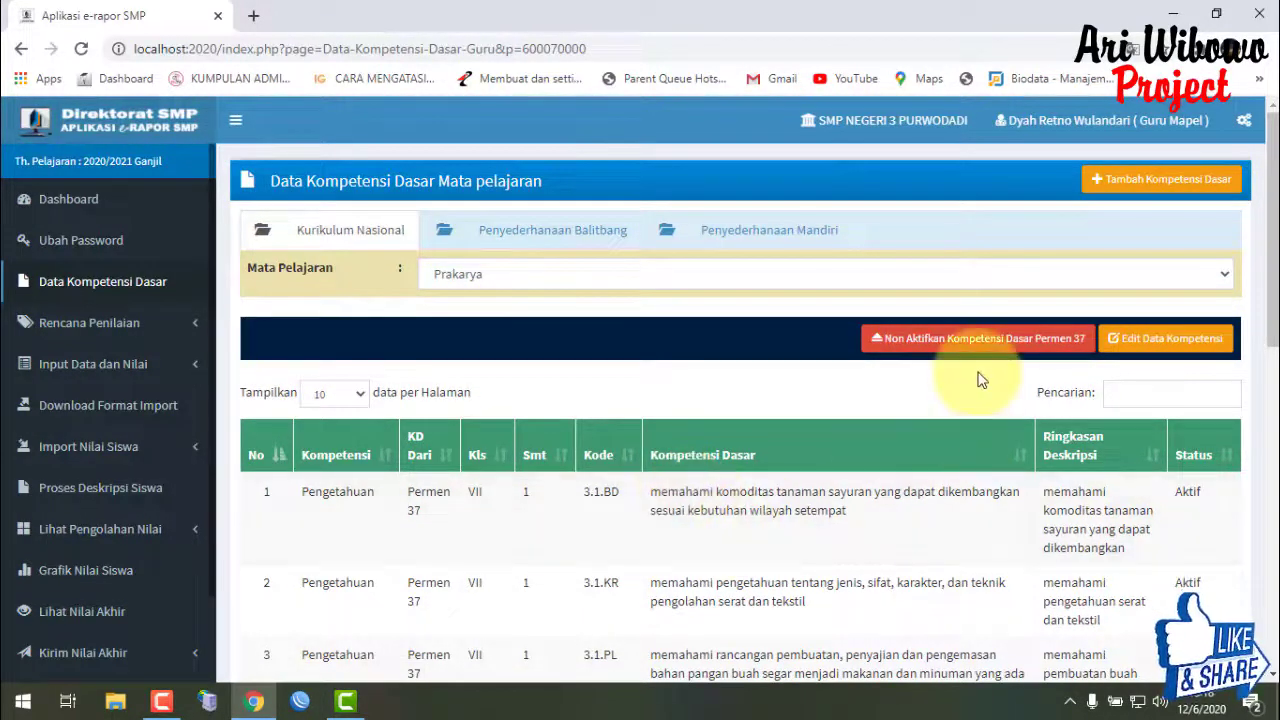
pyautogui.click(503, 253)
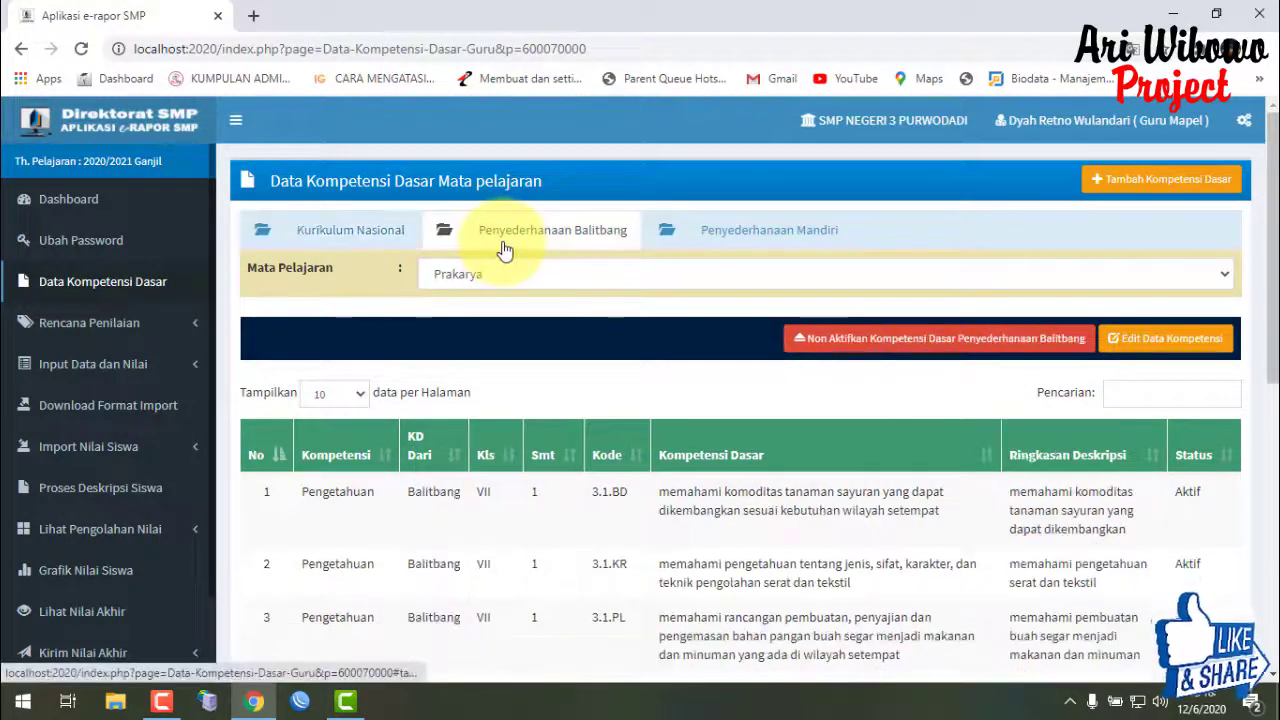
pyautogui.click(322, 229)
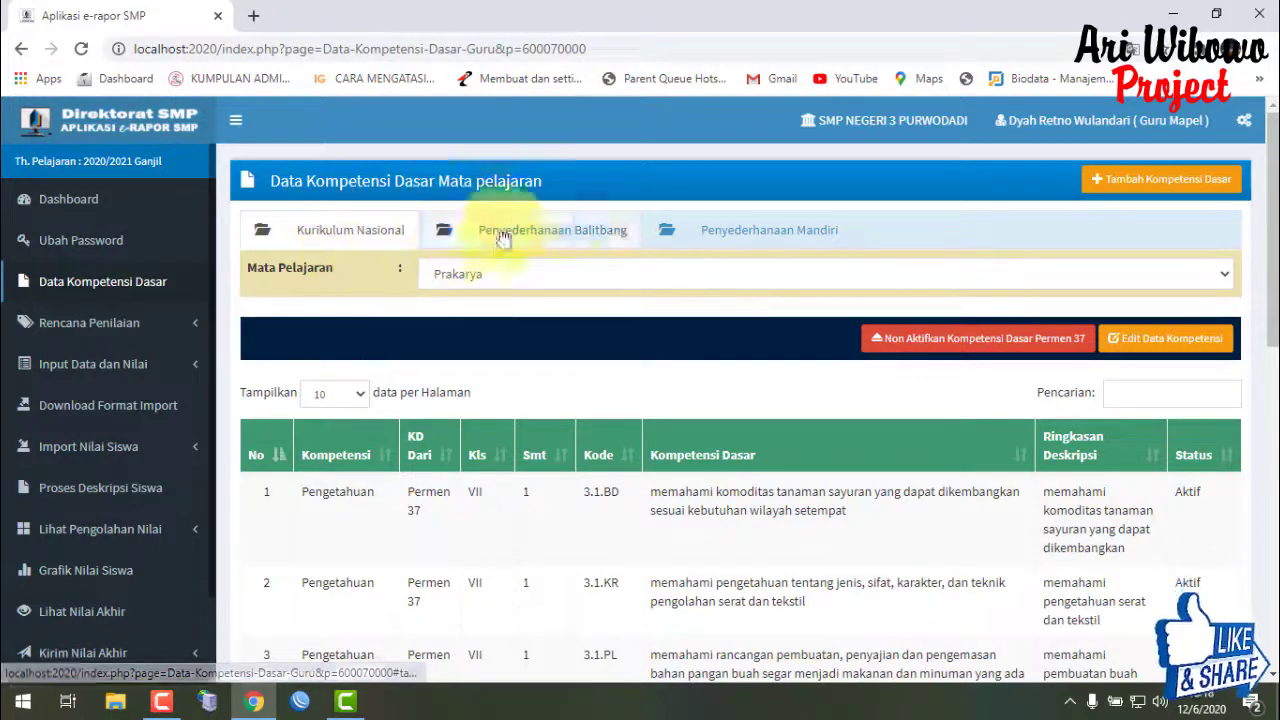
pyautogui.click(585, 240)
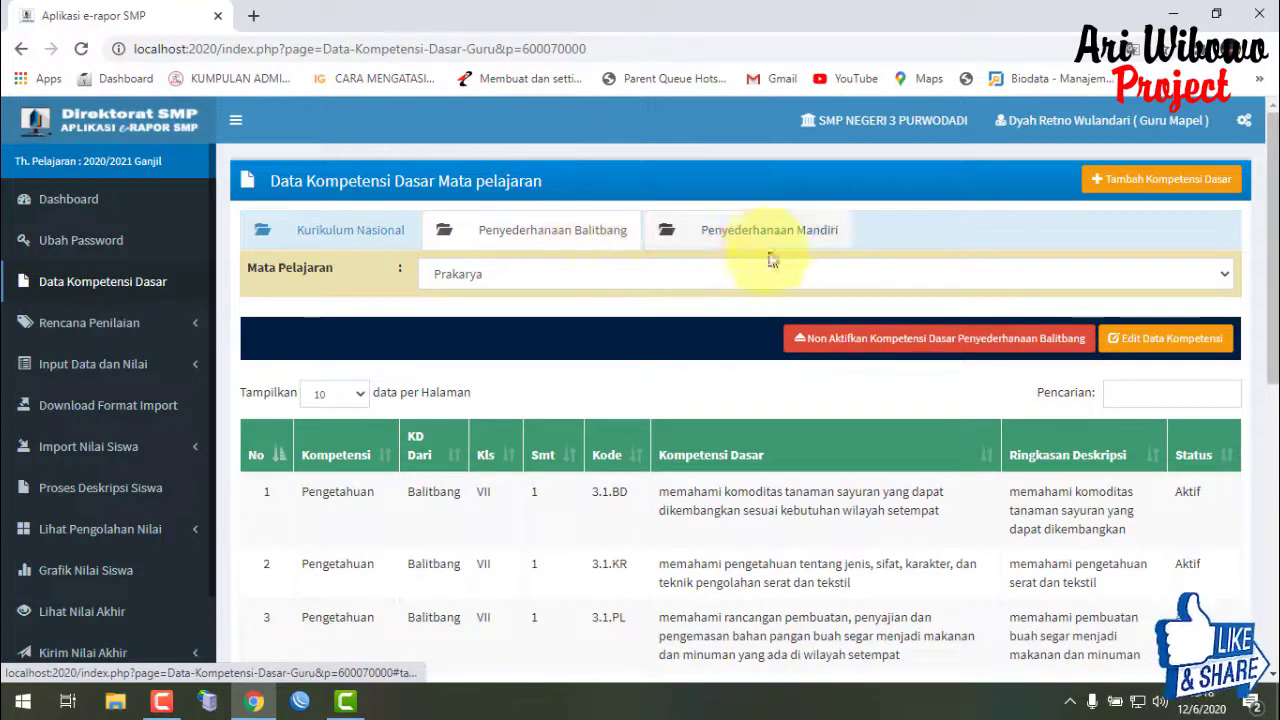
# - Deactivate the Penyederhanaan Balitbang competency set, then reselect Prakarya on the Balitbang tab
pyautogui.click(862, 341)
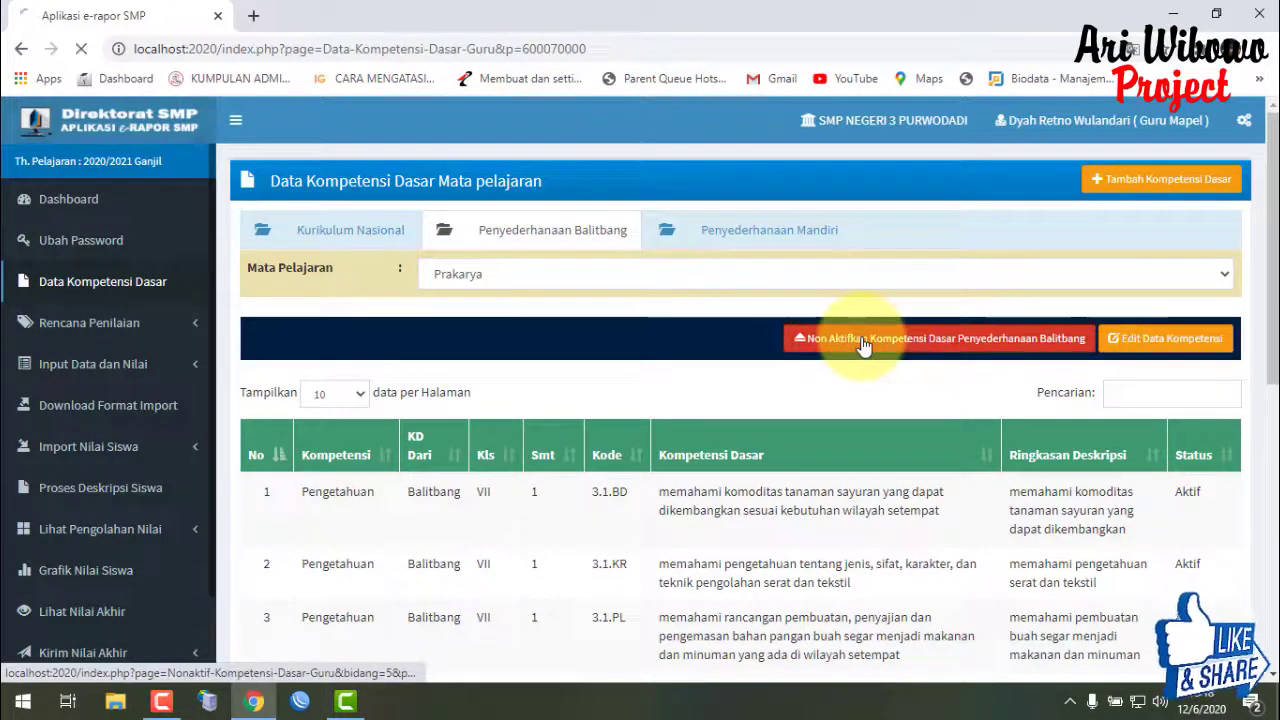
pyautogui.click(805, 157)
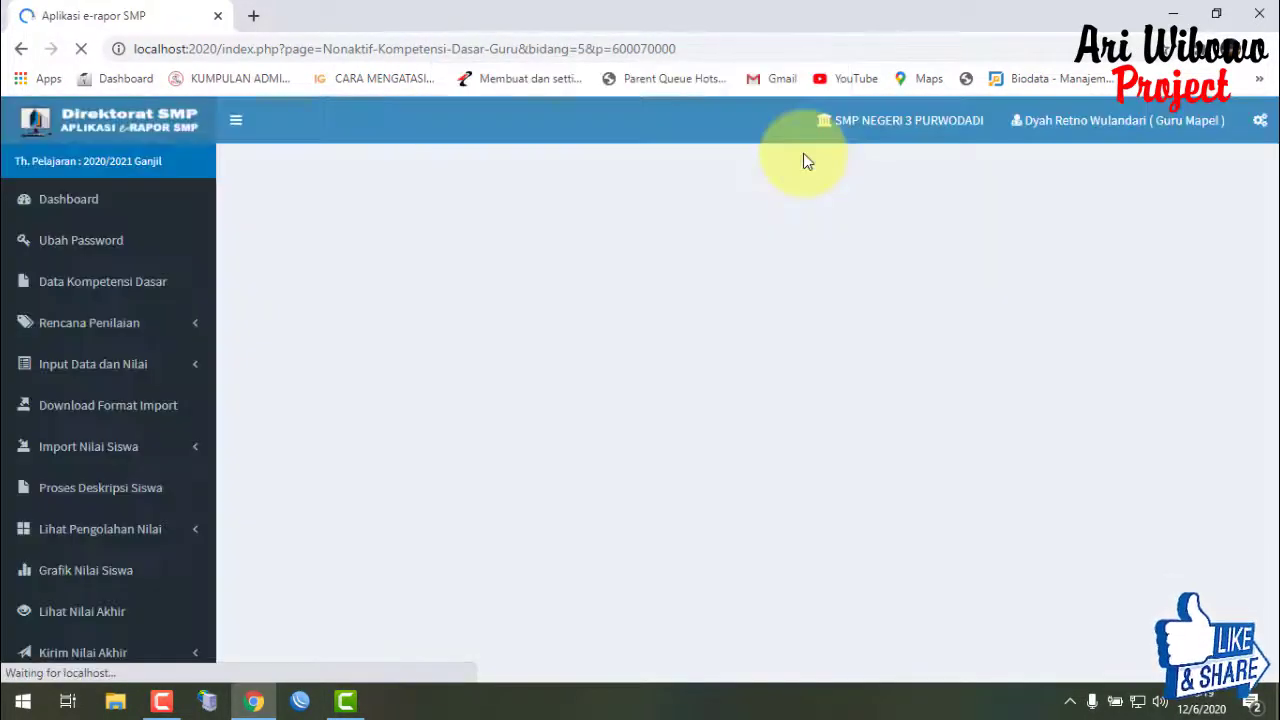
pyautogui.click(442, 236)
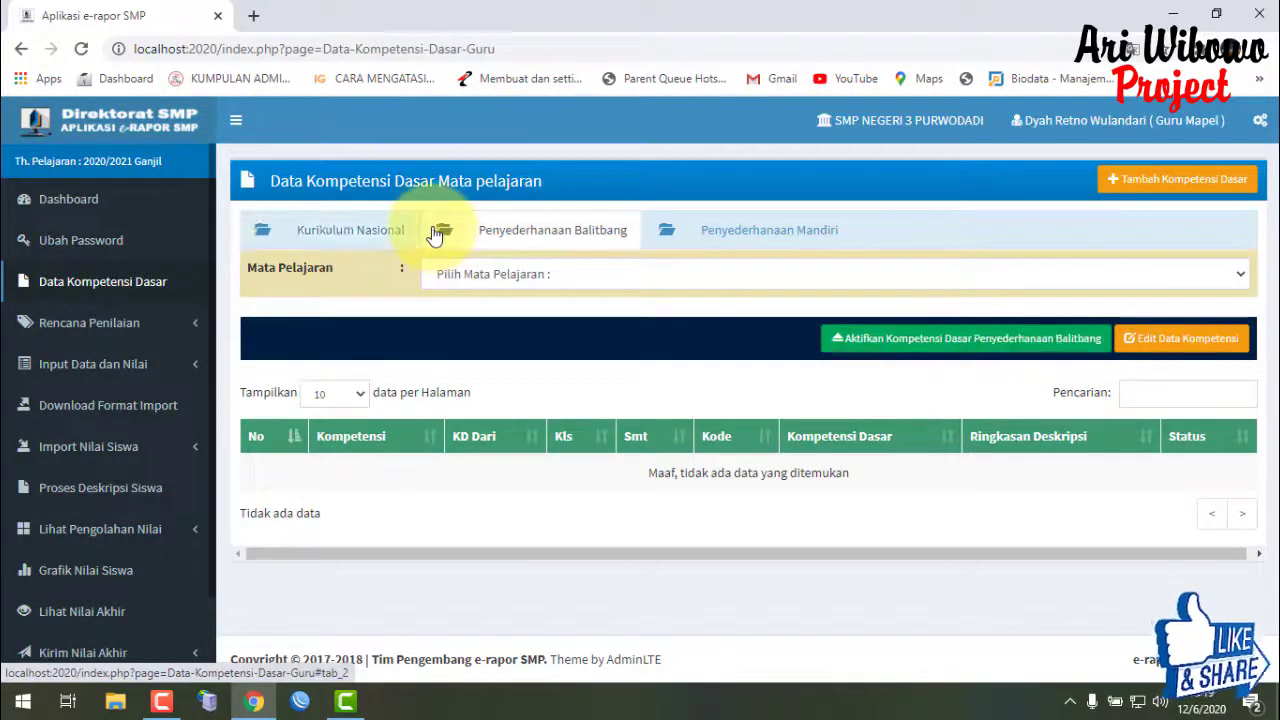
pyautogui.click(357, 232)
pyautogui.click(476, 231)
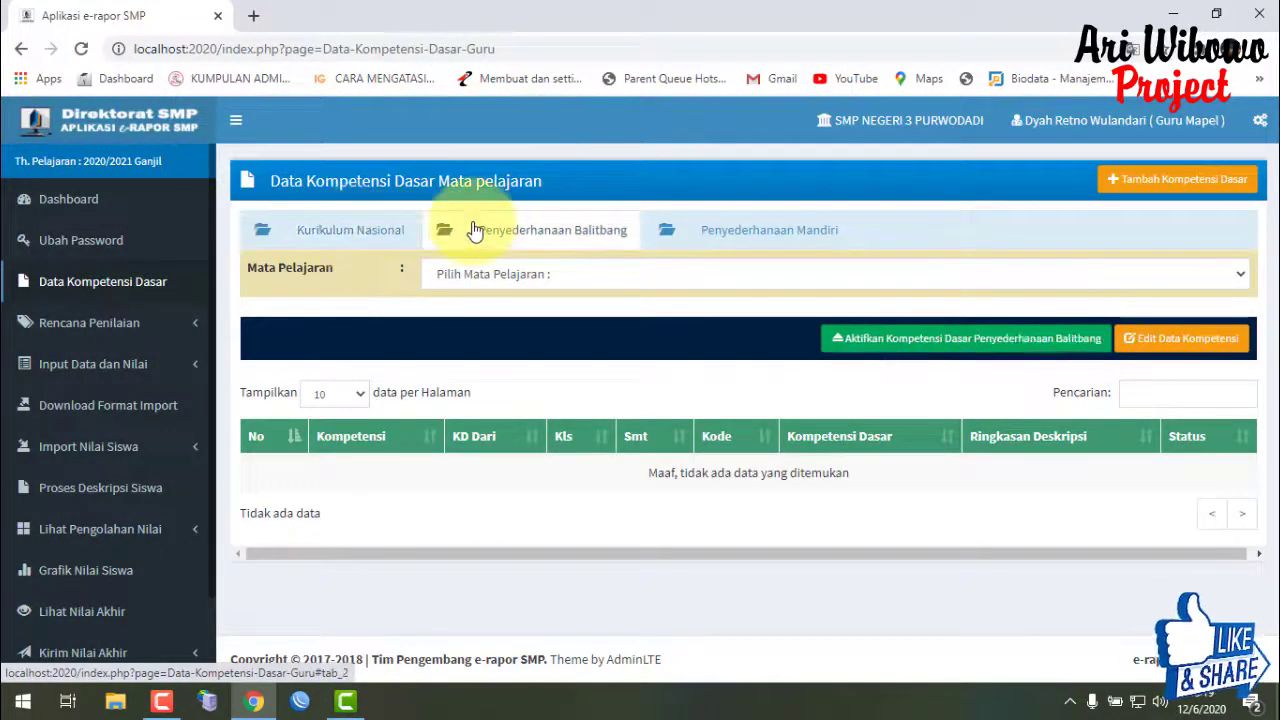
pyautogui.click(533, 273)
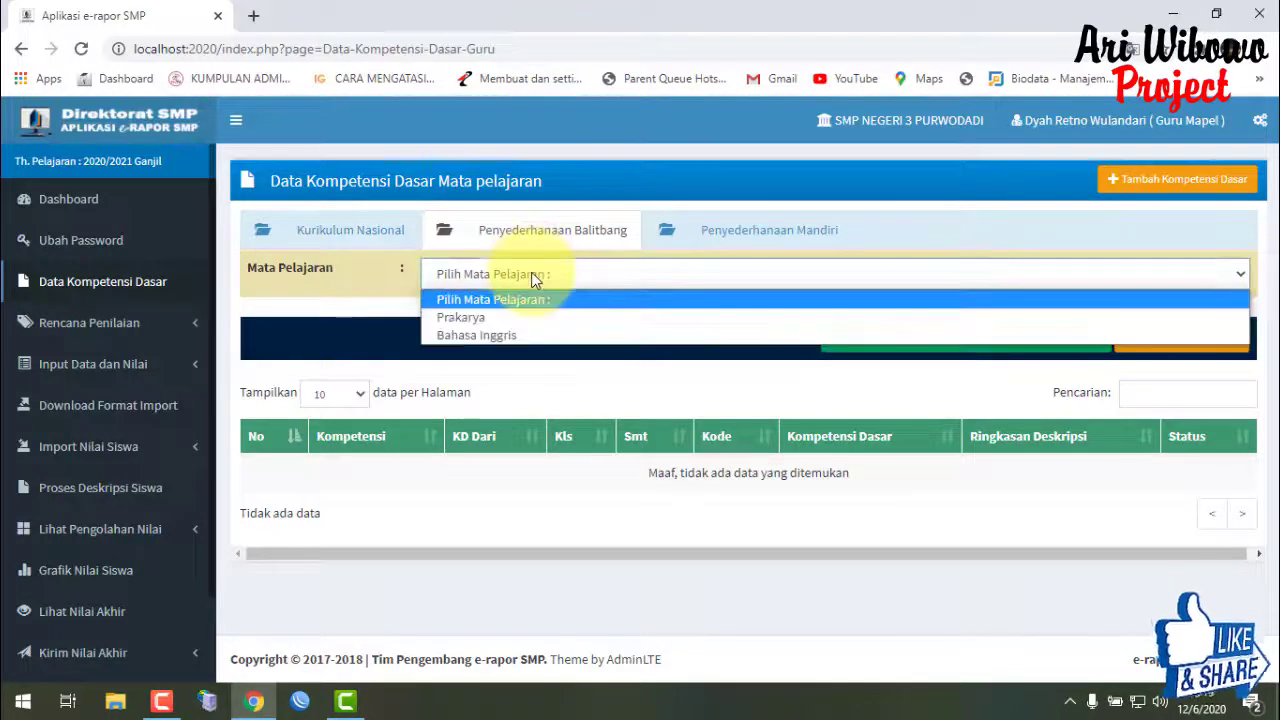
pyautogui.click(532, 309)
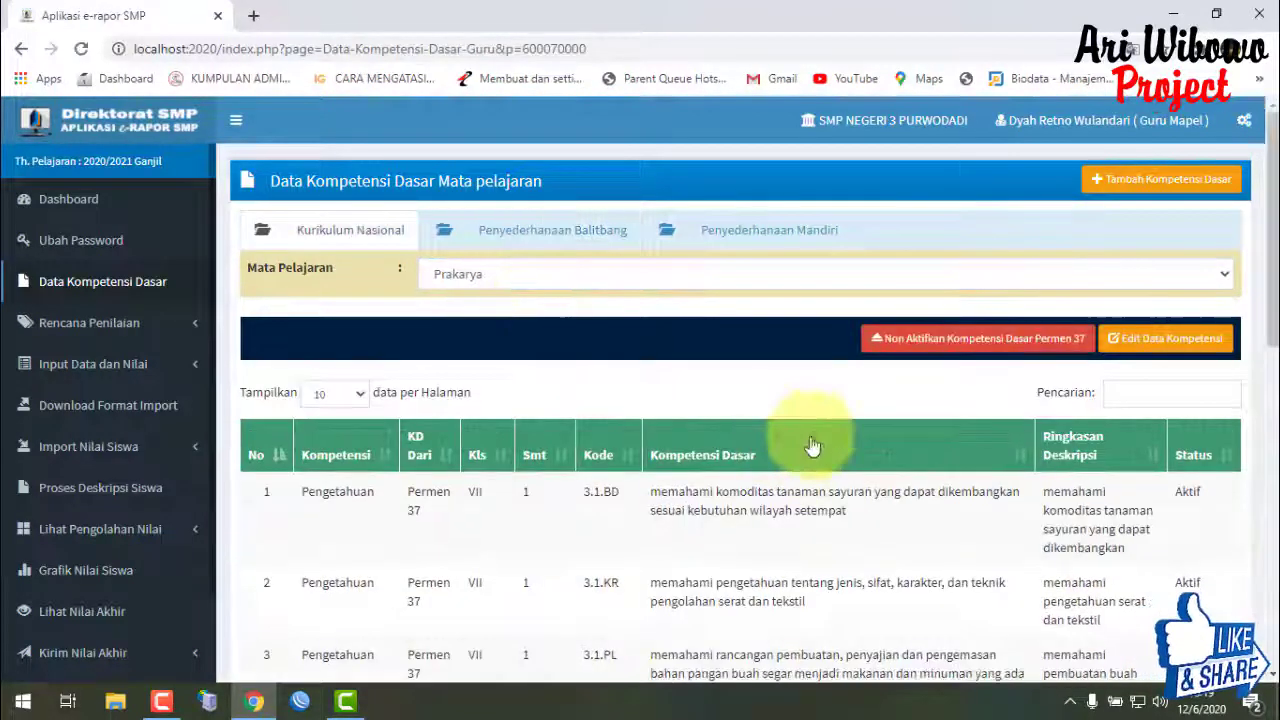
# - Compare Prakarya's Kurikulum Nasional, Balitbang and Mandiri sets, ending on Balitbang showing Tidak aktif
pyautogui.click(497, 231)
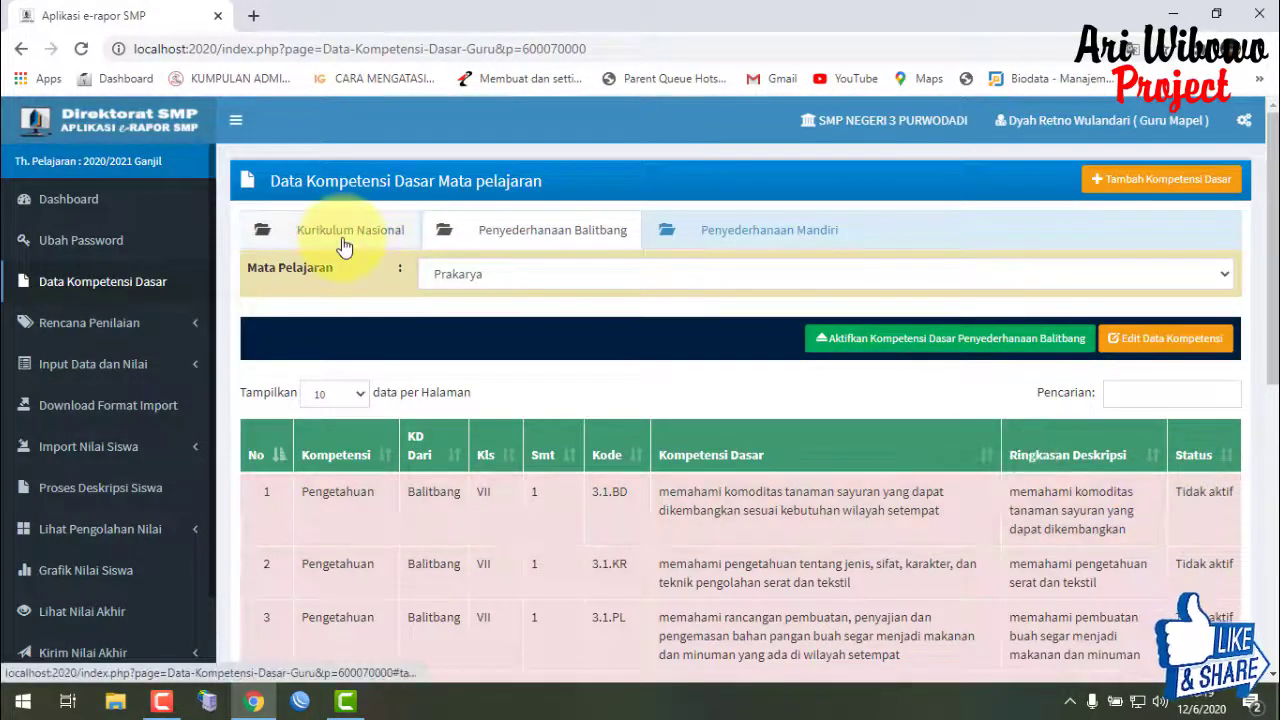
pyautogui.click(343, 246)
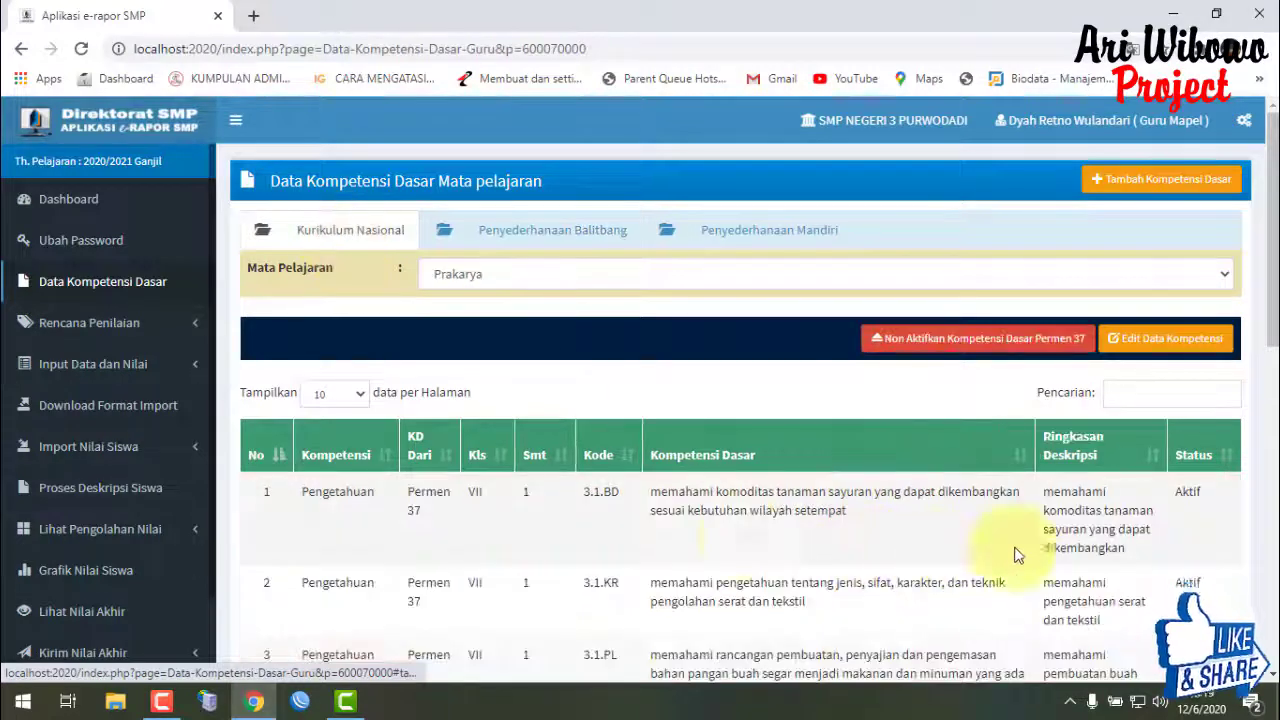
pyautogui.click(550, 240)
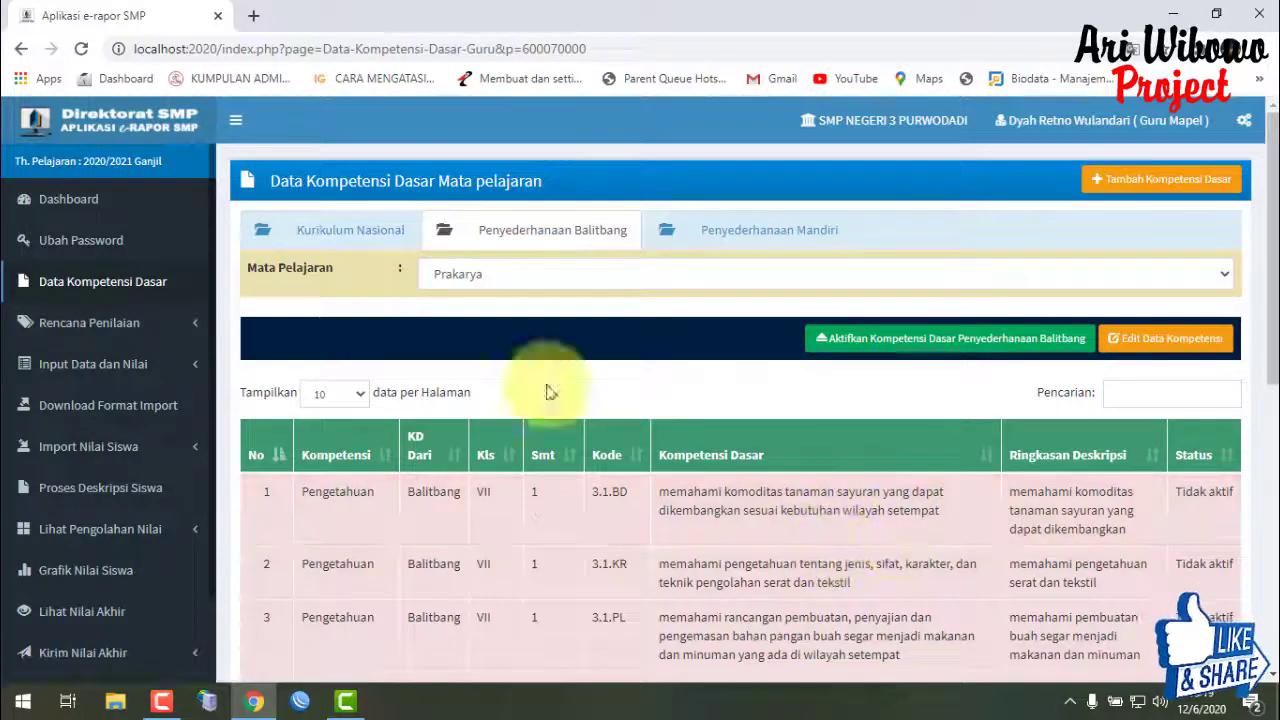
pyautogui.click(352, 238)
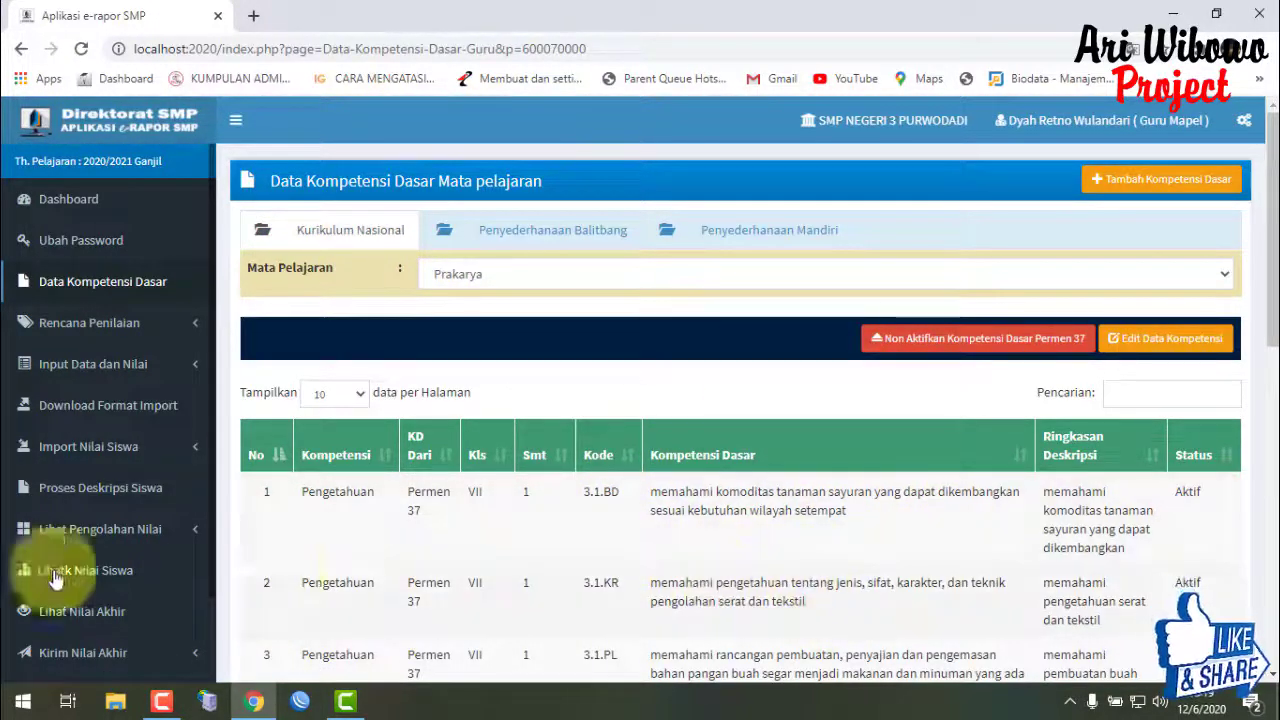
pyautogui.click(518, 231)
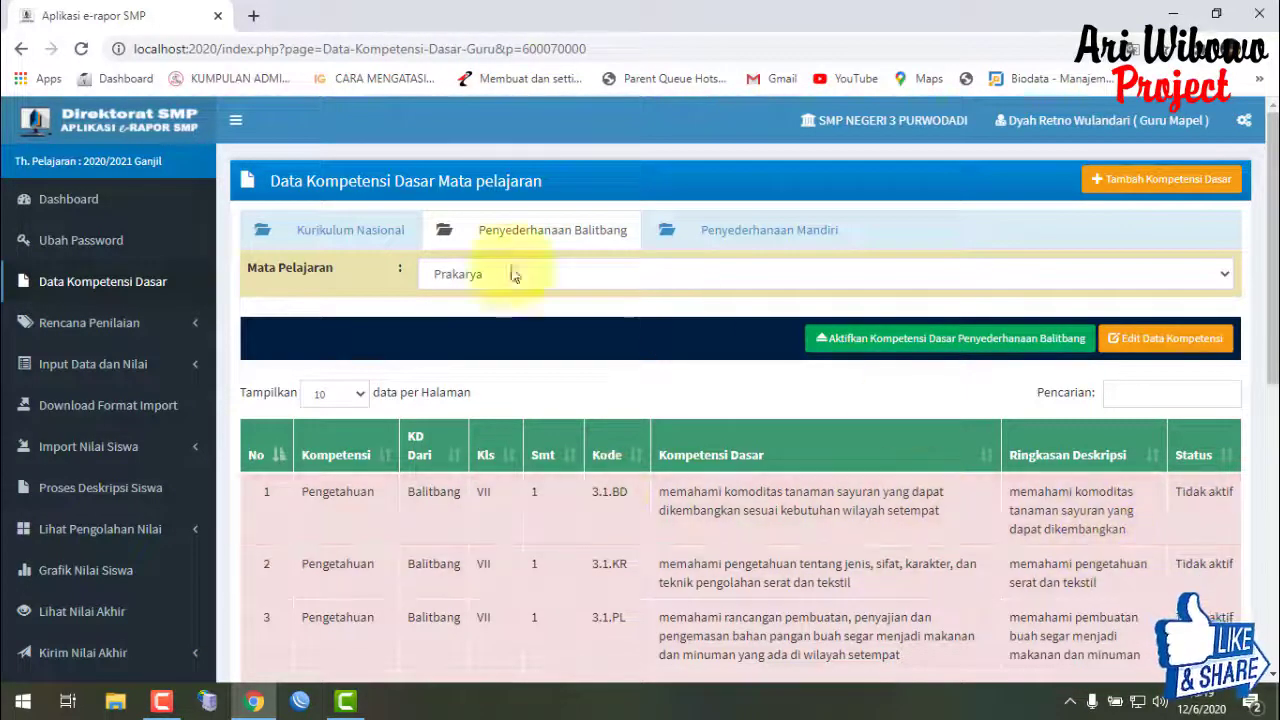
pyautogui.click(322, 233)
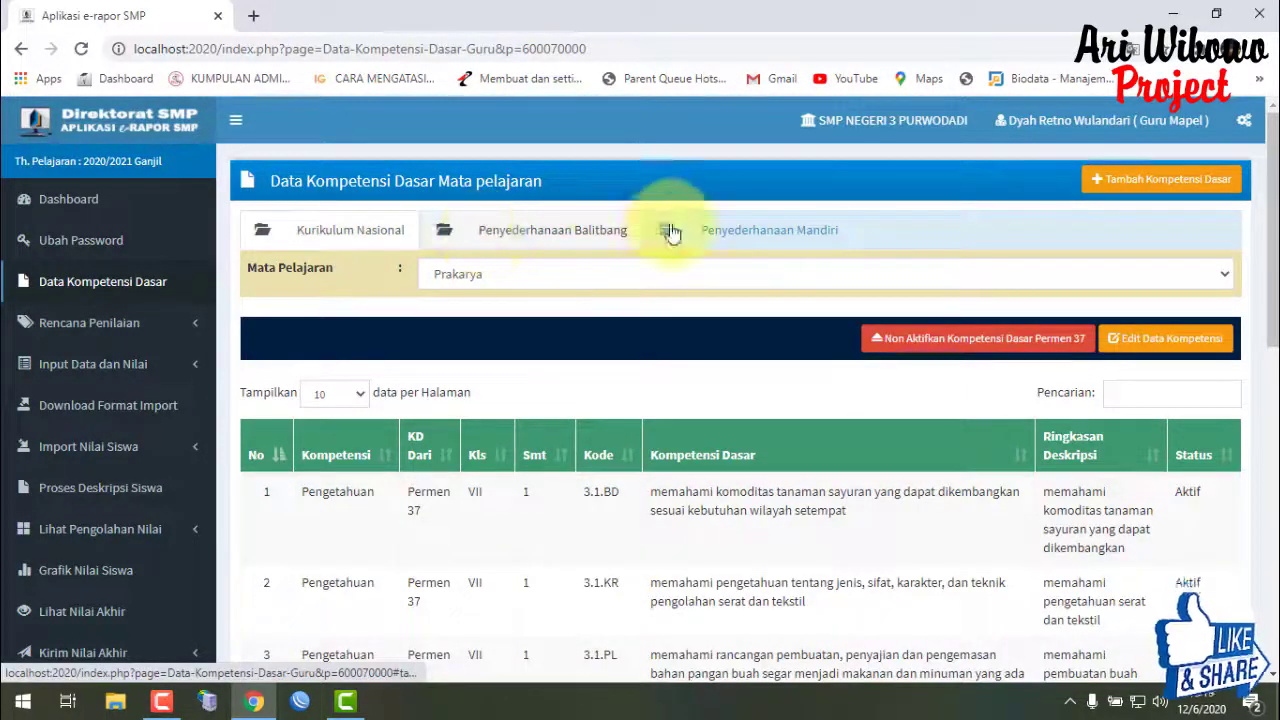
pyautogui.click(712, 230)
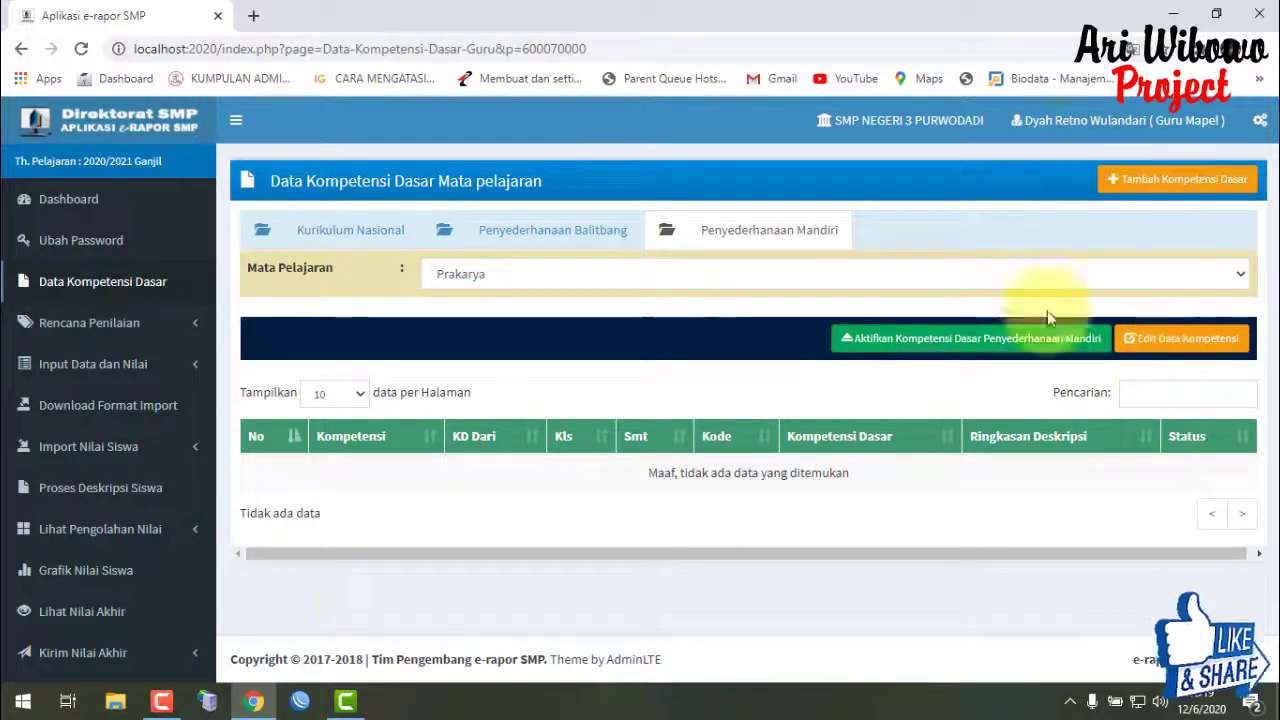
pyautogui.click(310, 228)
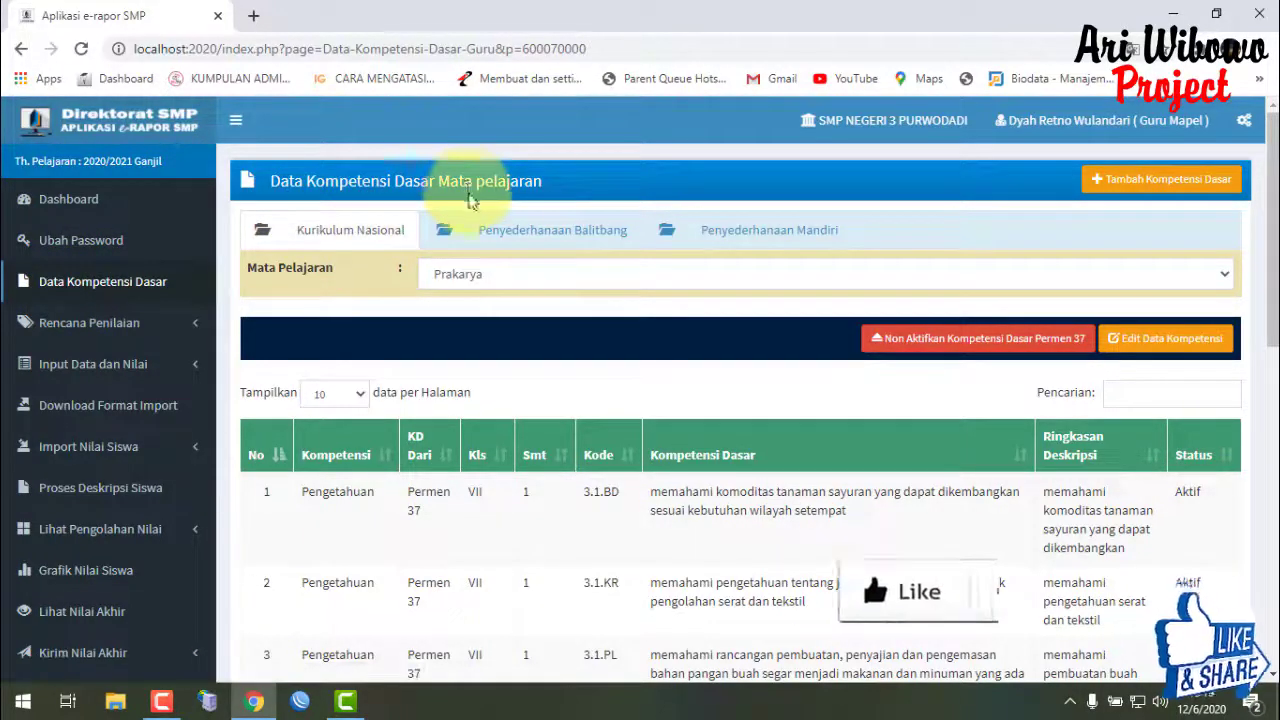
pyautogui.click(555, 240)
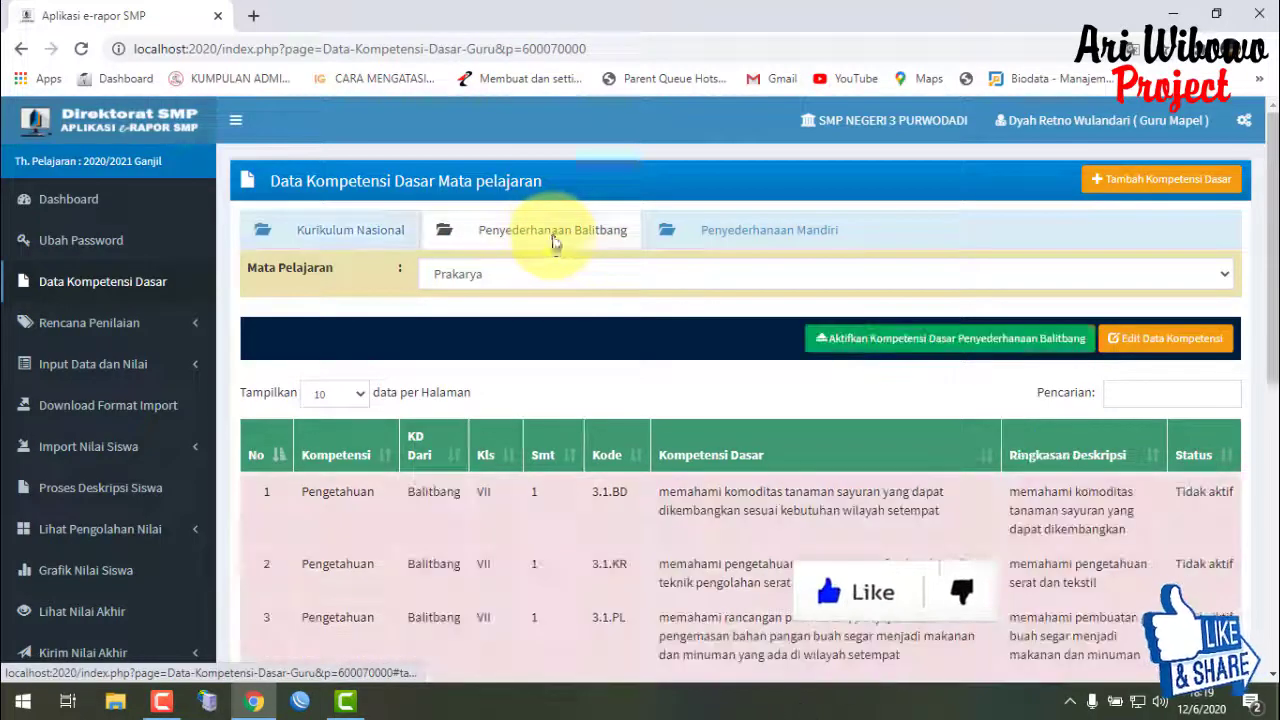
pyautogui.click(357, 234)
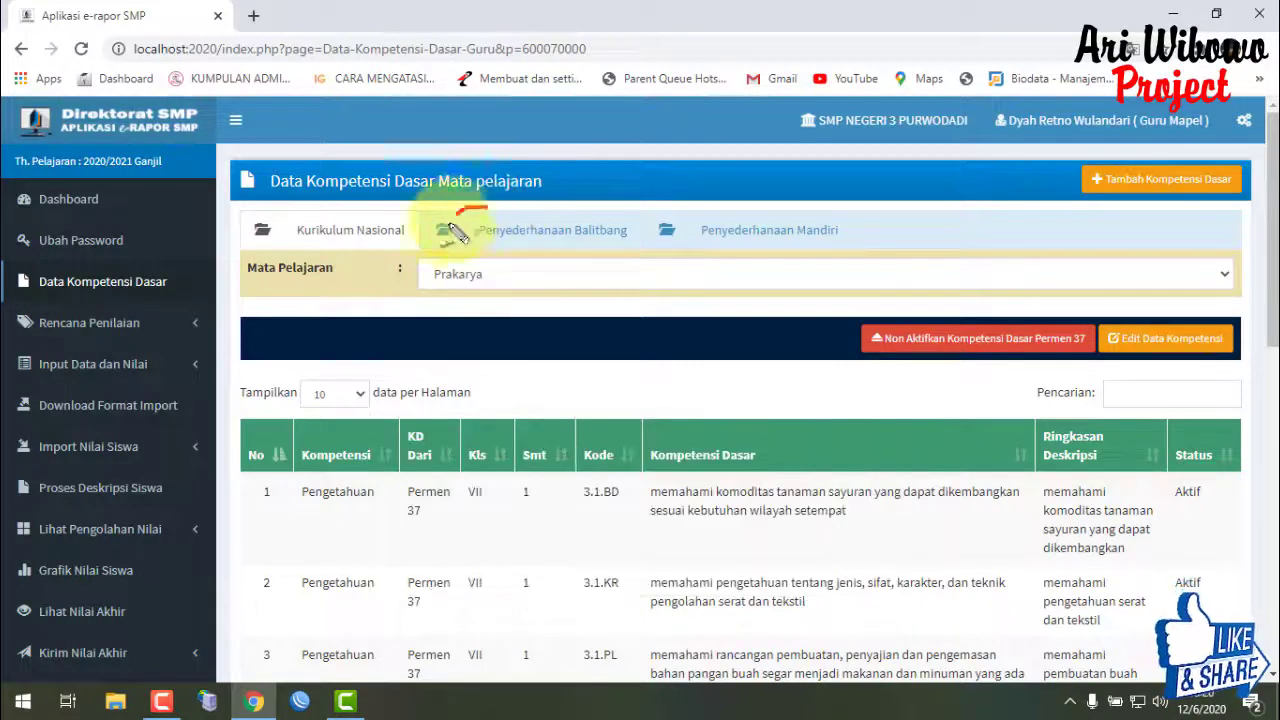
pyautogui.click(558, 245)
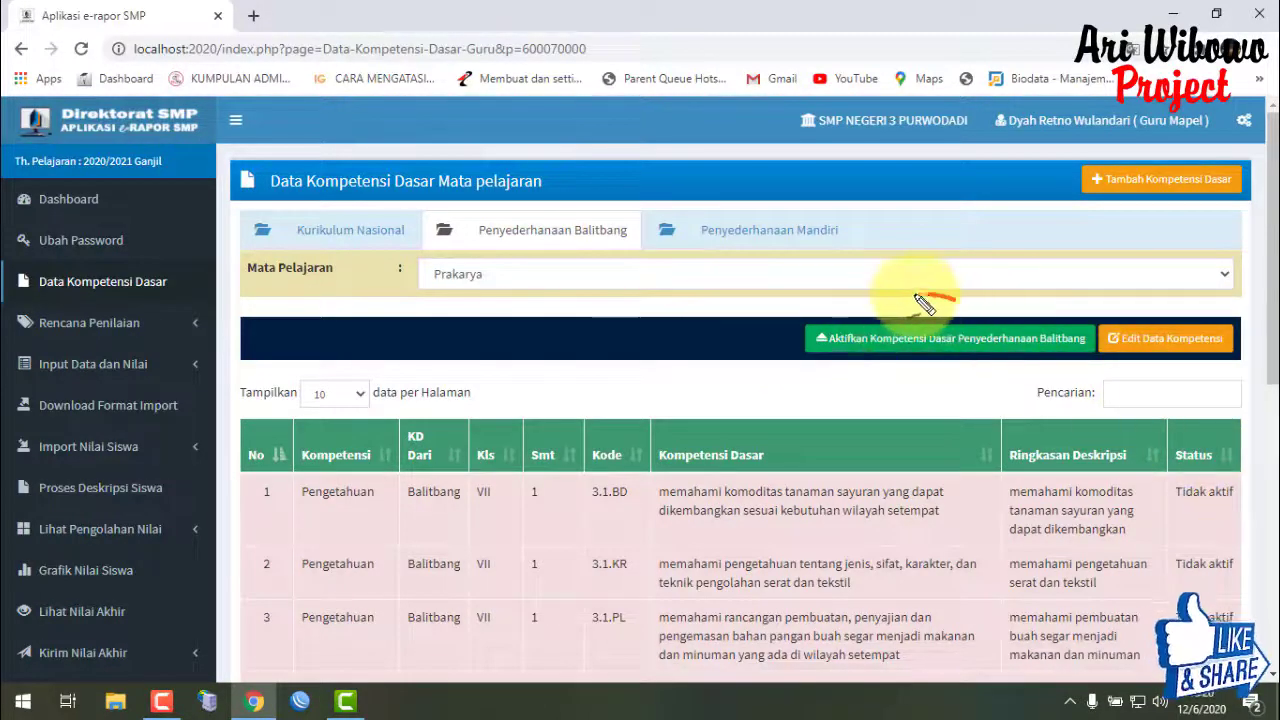
pyautogui.moveTo(900, 298)
pyautogui.mouseDown()
pyautogui.moveTo(777, 366)
pyautogui.moveTo(1097, 334)
pyautogui.moveTo(945, 288)
pyautogui.mouseUp()
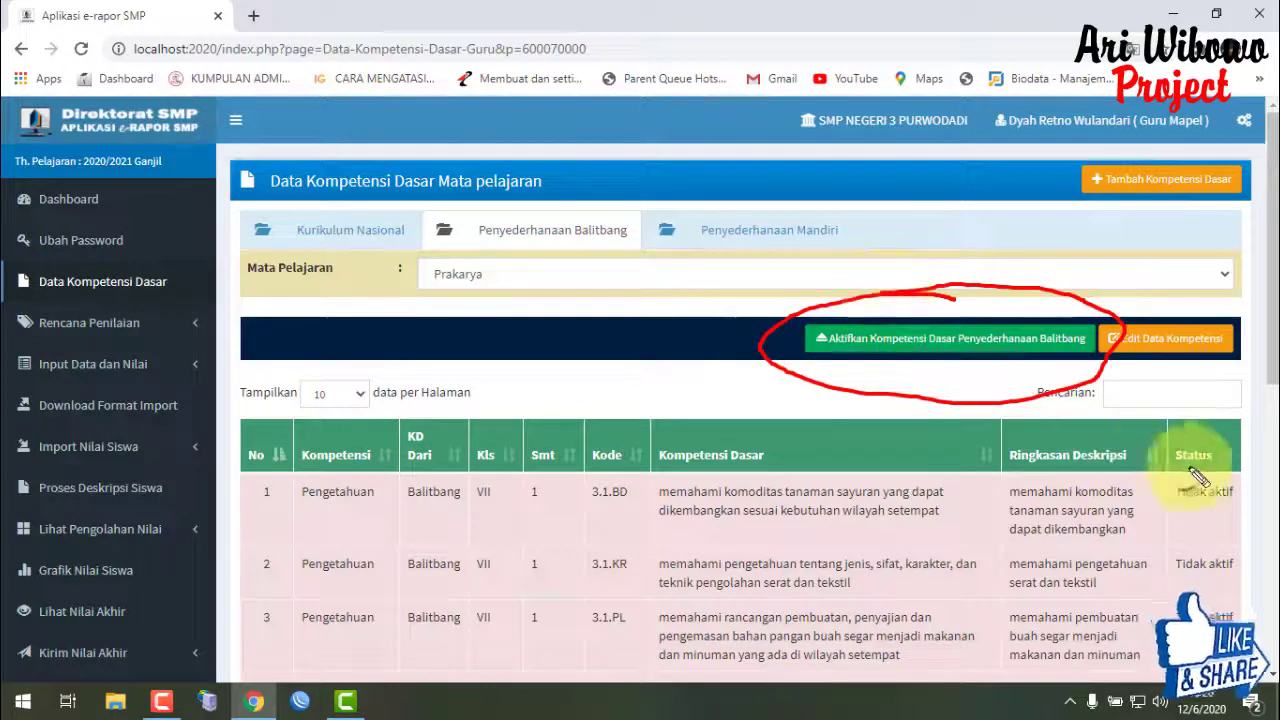
pyautogui.moveTo(1236, 470)
pyautogui.mouseDown()
pyautogui.moveTo(1175, 497)
pyautogui.moveTo(1236, 466)
pyautogui.mouseUp()
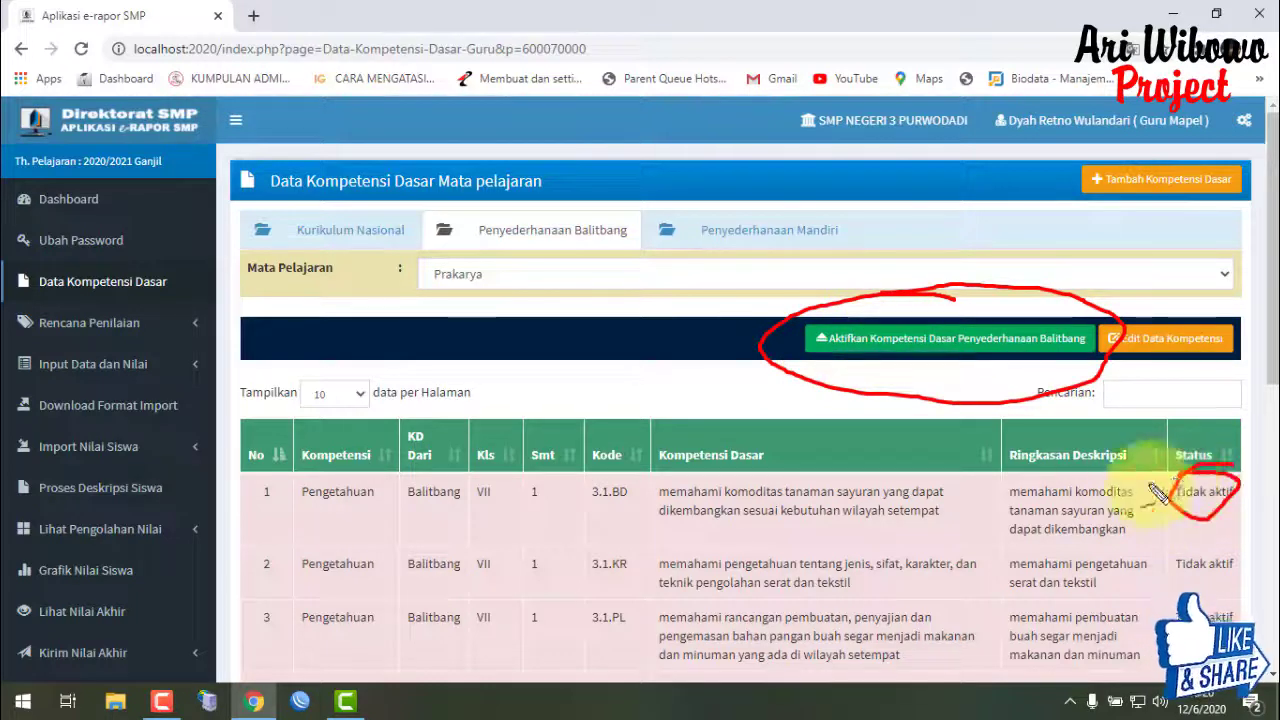
pyautogui.press('Escape')
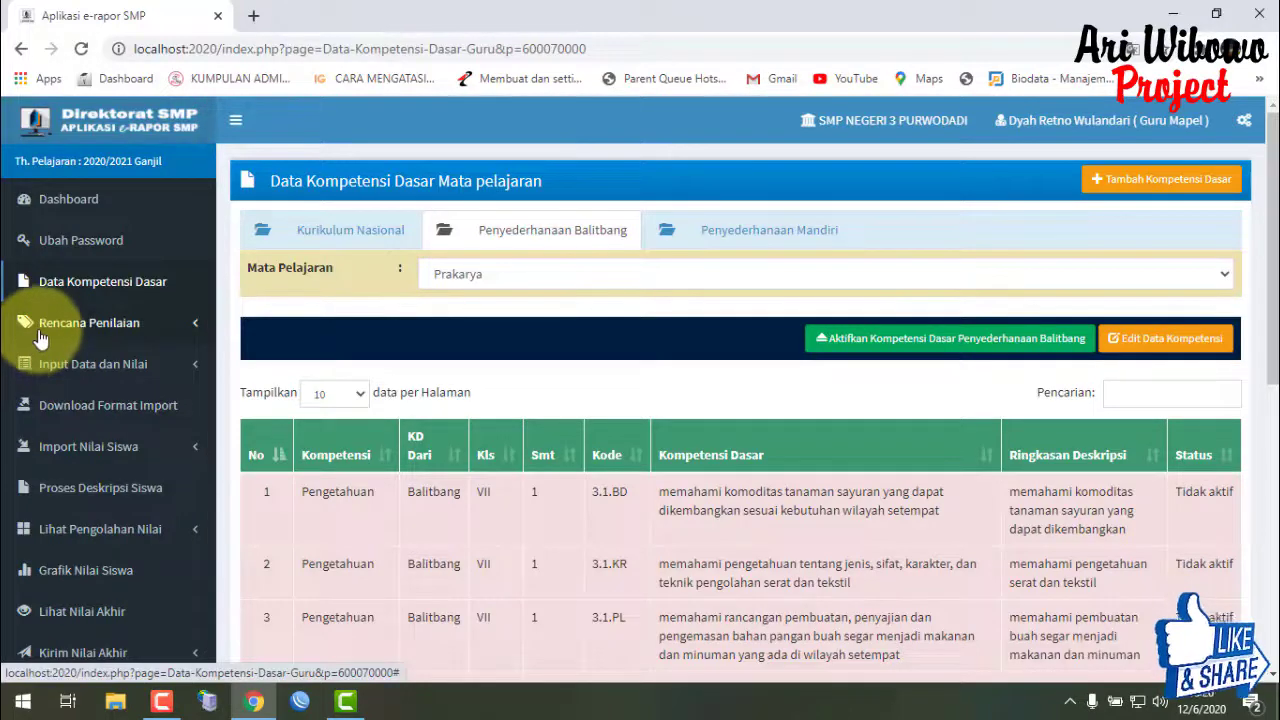
# - Switch to Bahasa Inggris and deactivate its Penyederhanaan Balitbang competency set
pyautogui.click(477, 275)
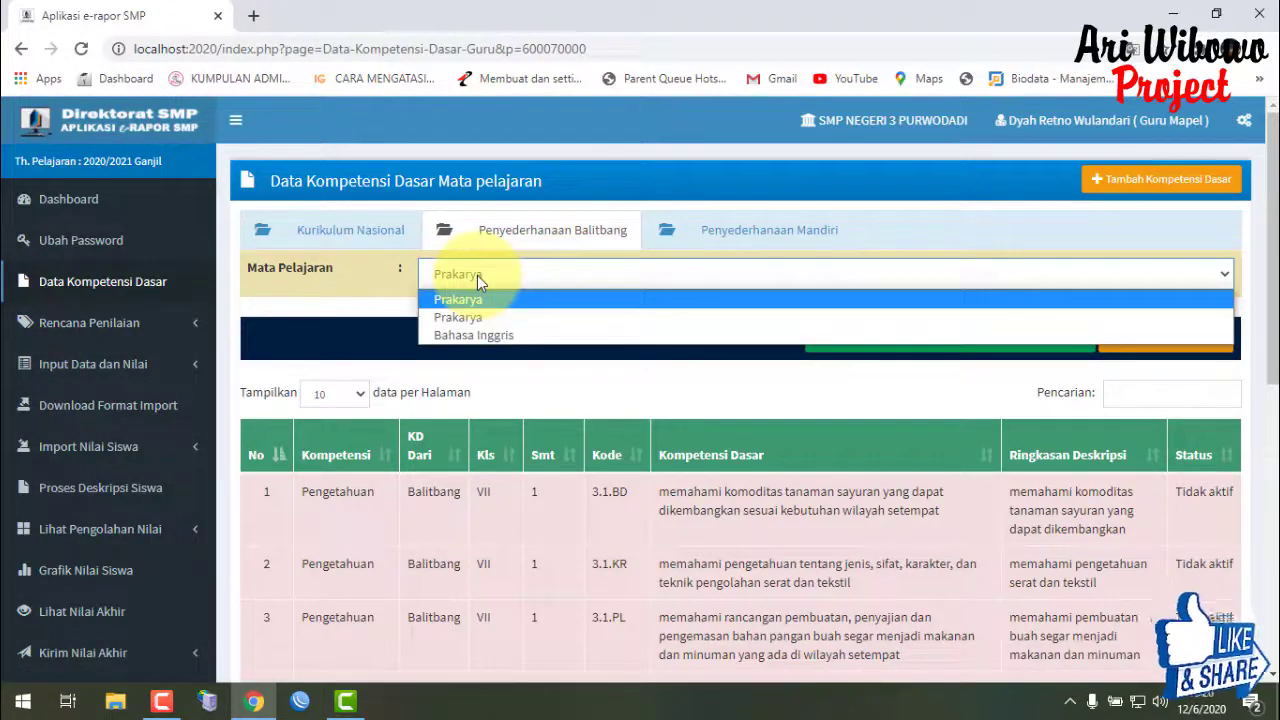
pyautogui.click(371, 232)
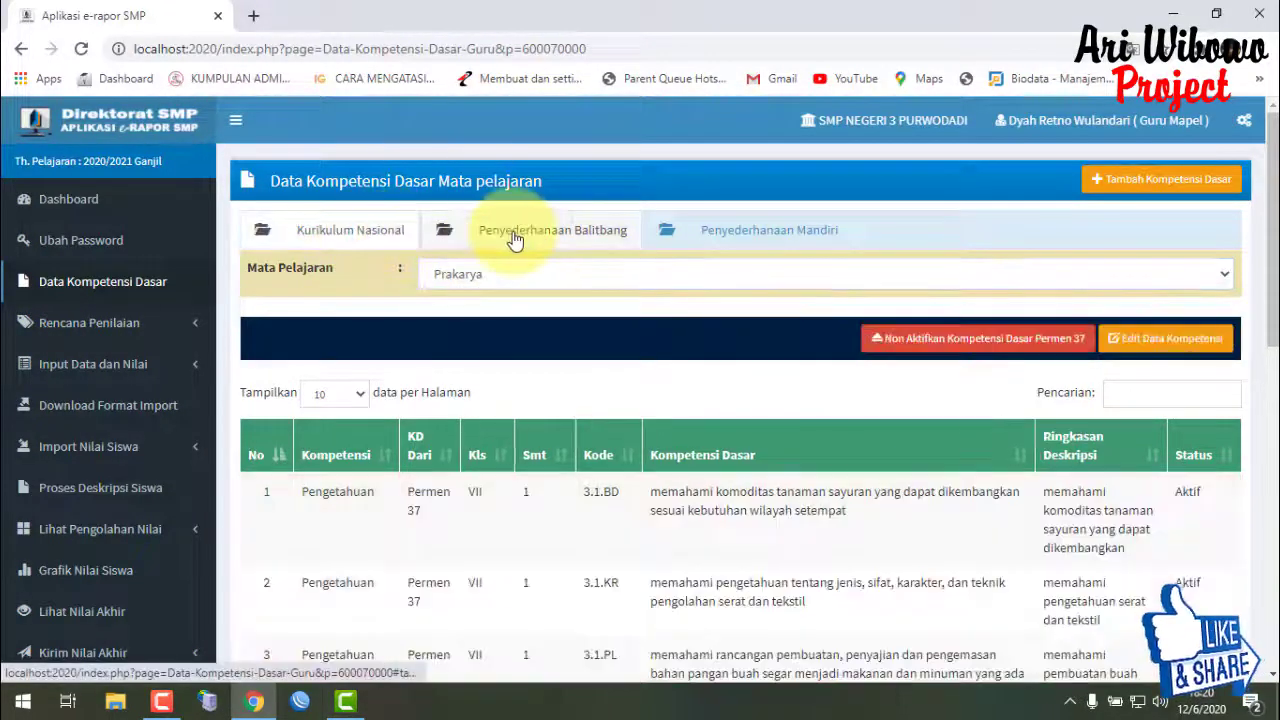
pyautogui.click(484, 285)
pyautogui.click(490, 334)
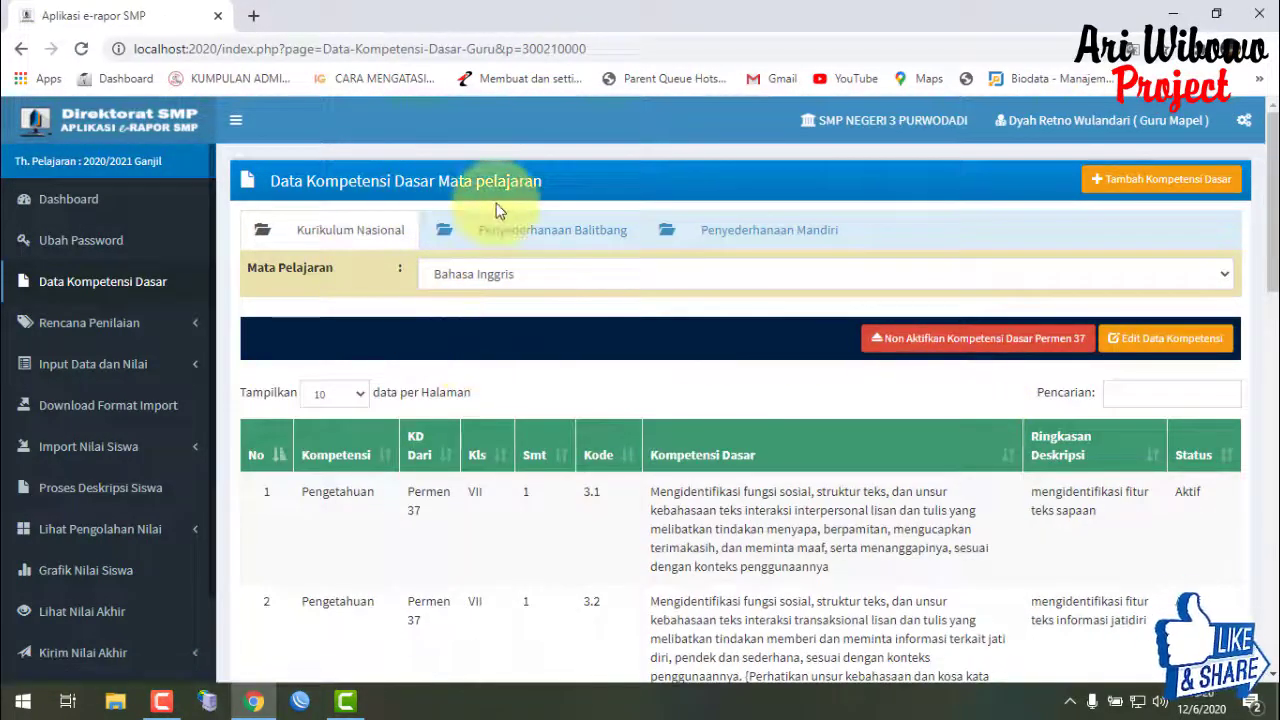
pyautogui.click(545, 231)
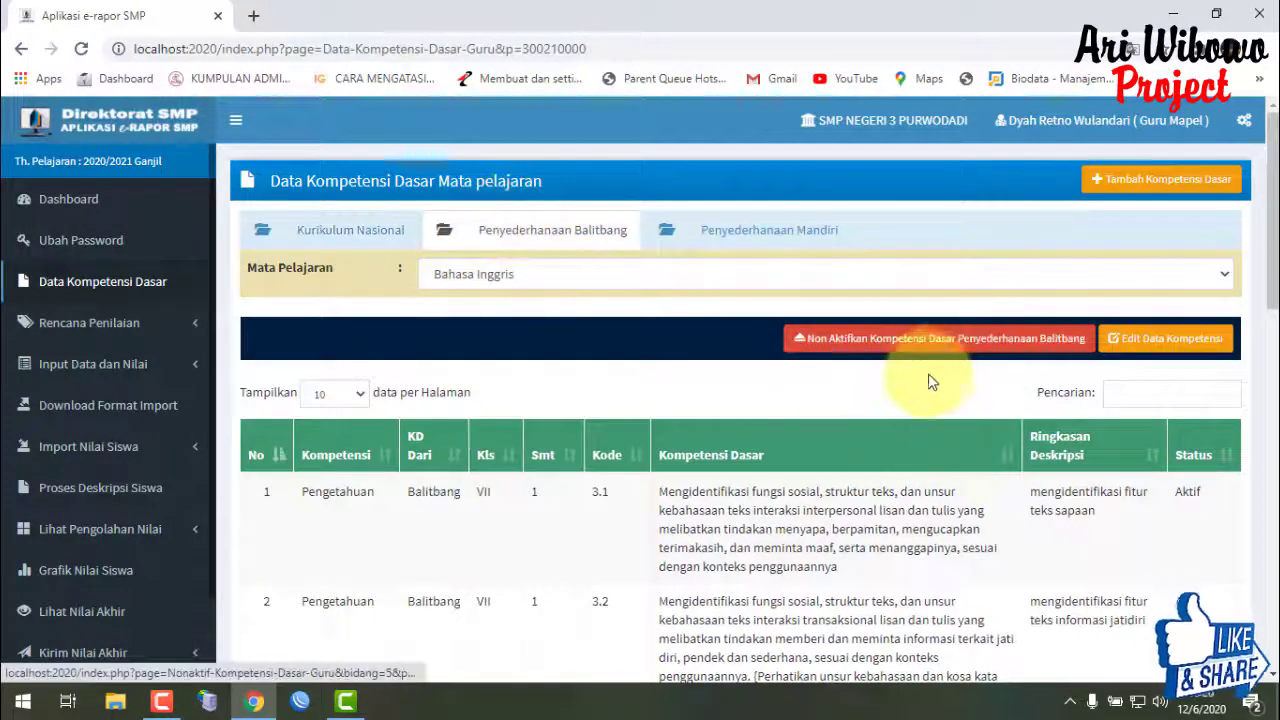
pyautogui.click(882, 347)
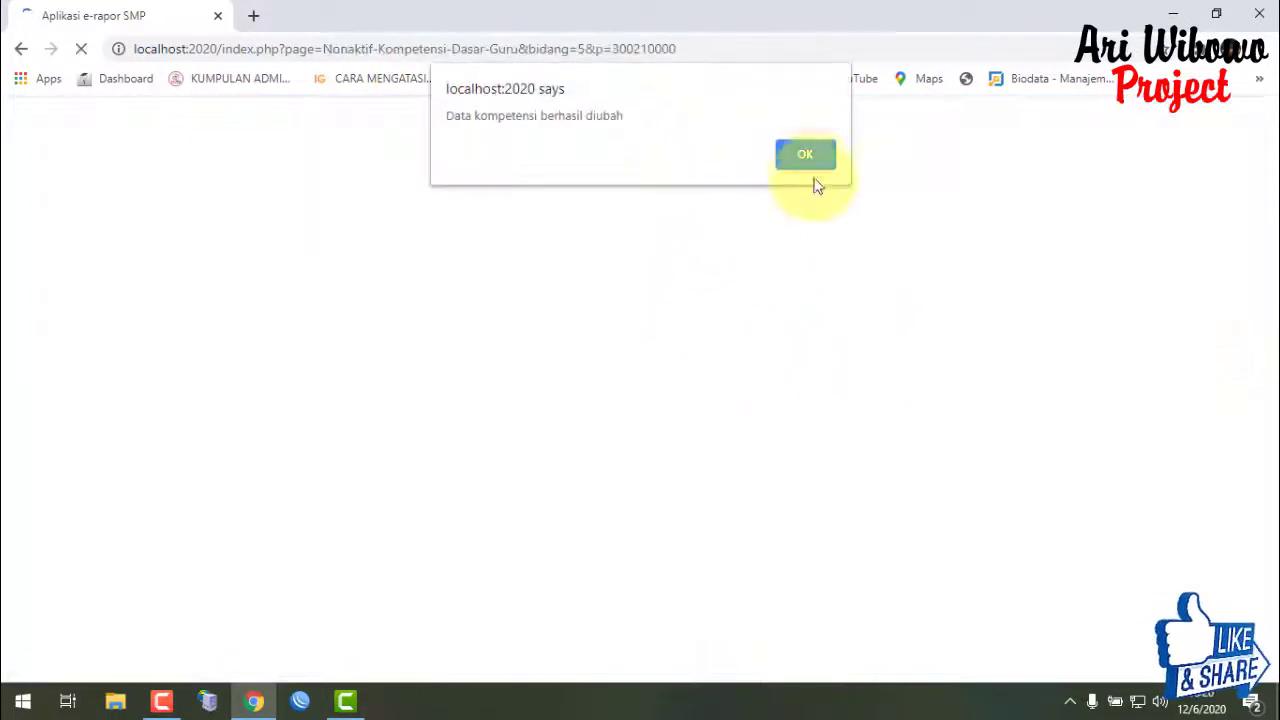
pyautogui.click(805, 160)
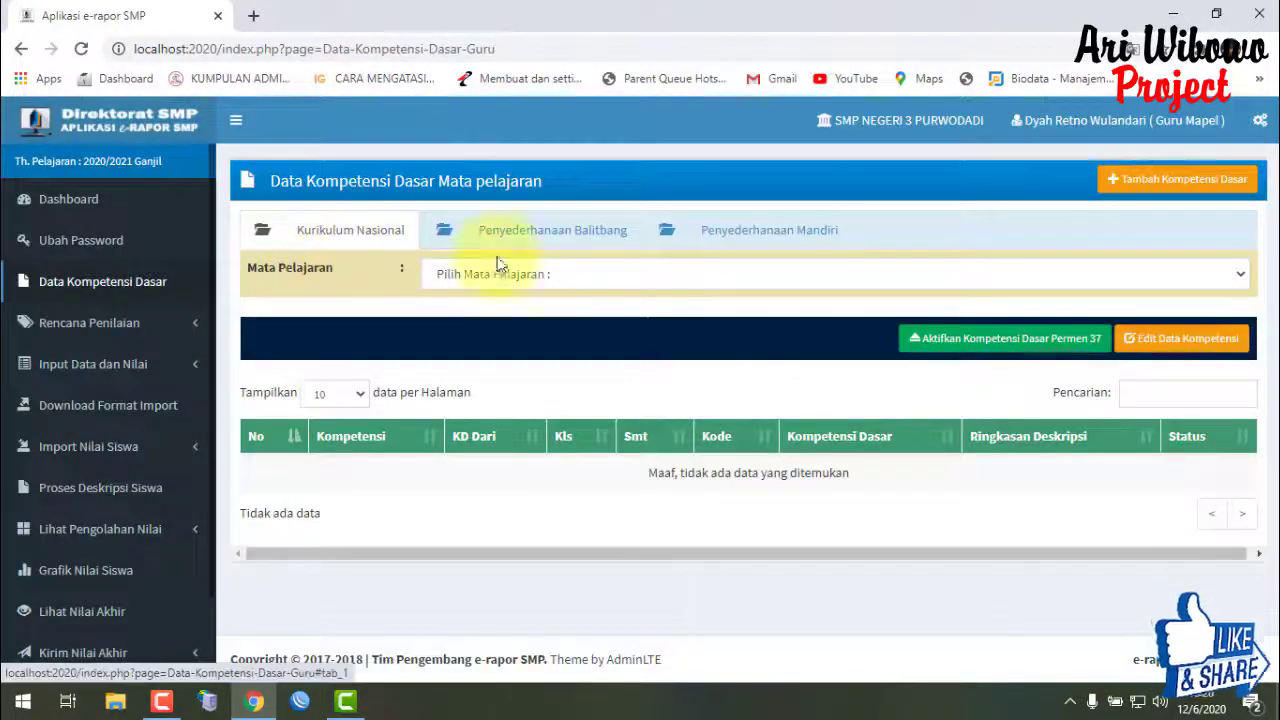
# - Confirm Bahasa Inggris's Balitbang set is Tidak aktif and national set Aktif, then exit edit mode
pyautogui.click(500, 272)
pyautogui.click(574, 334)
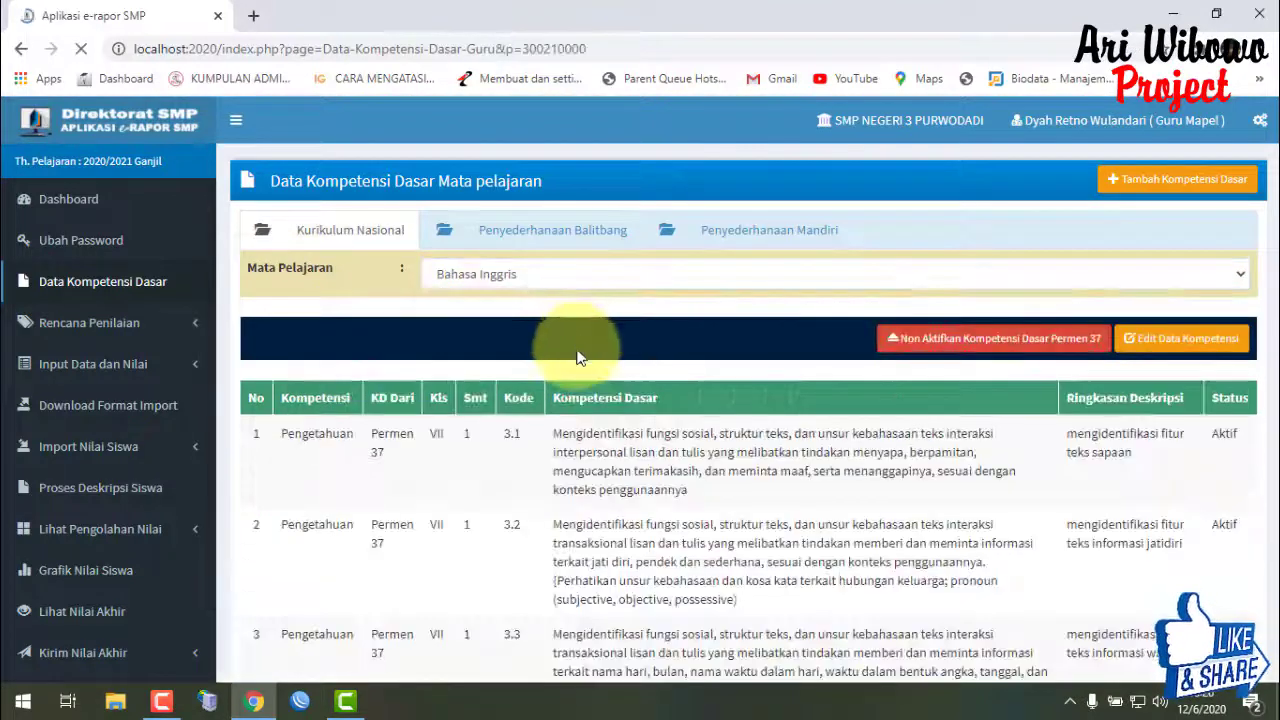
pyautogui.click(538, 230)
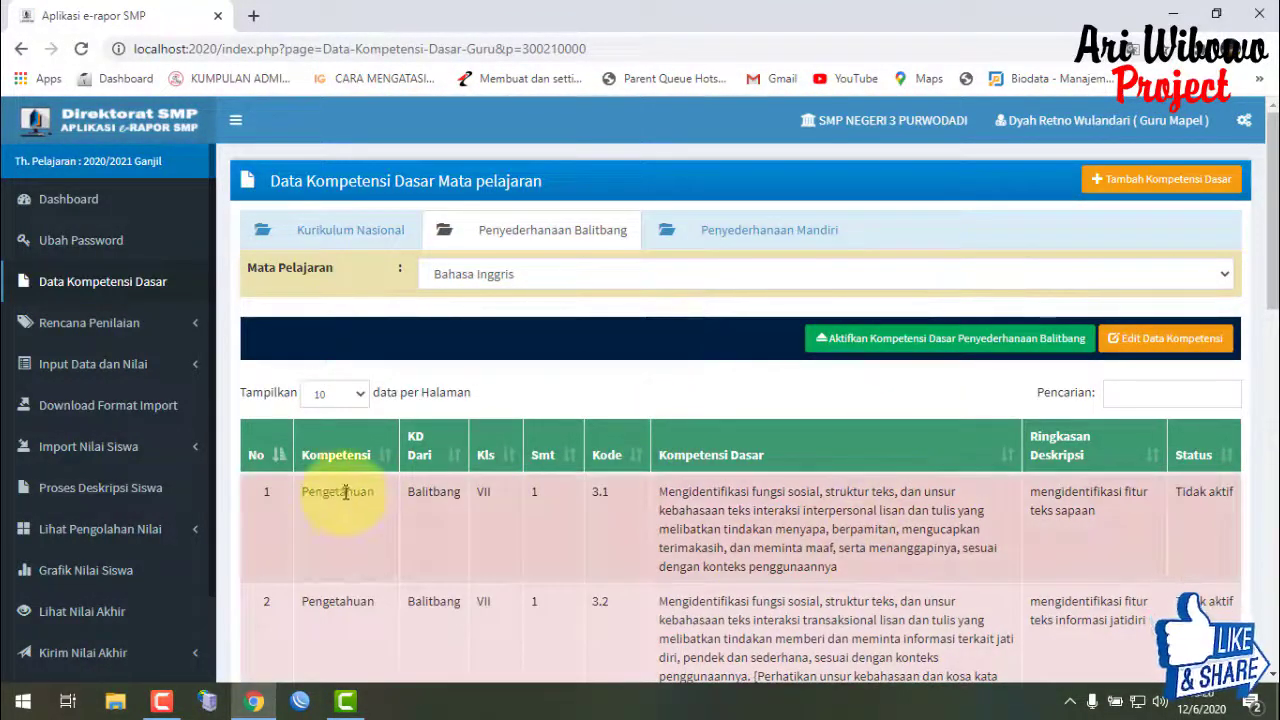
pyautogui.click(395, 230)
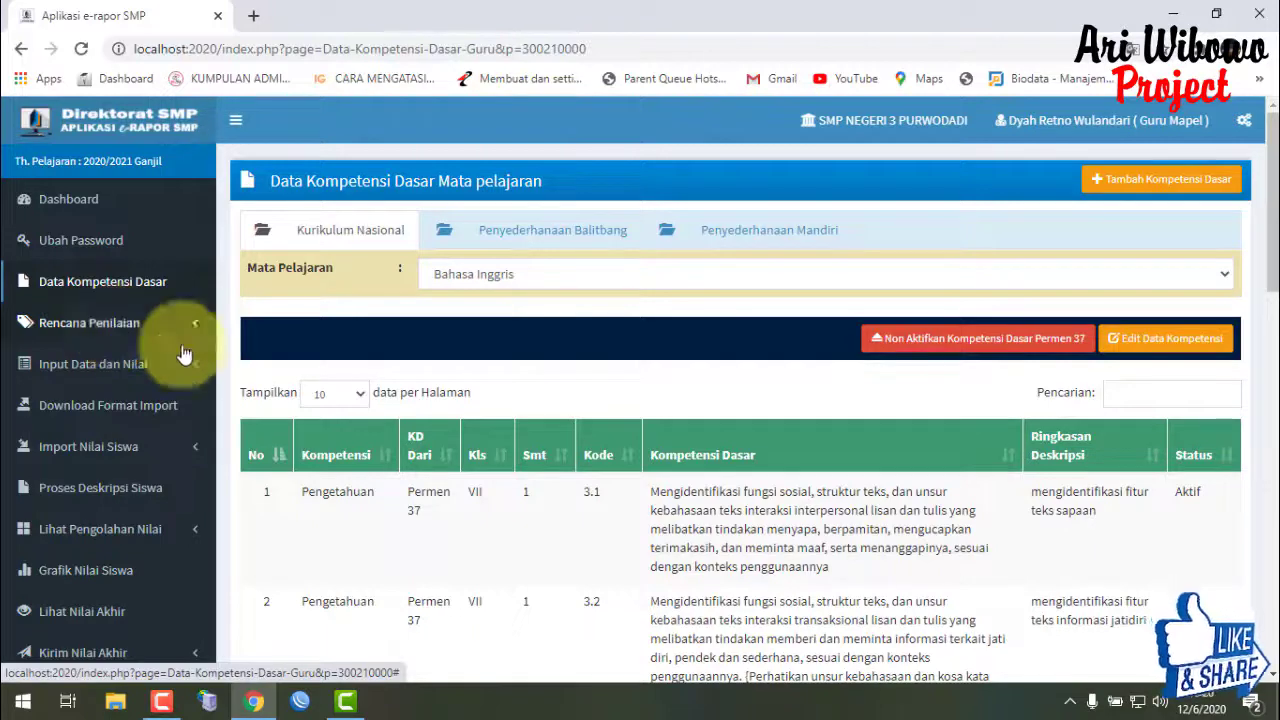
pyautogui.scroll(-10, 900, 495)
pyautogui.scroll(10, 1032, 485)
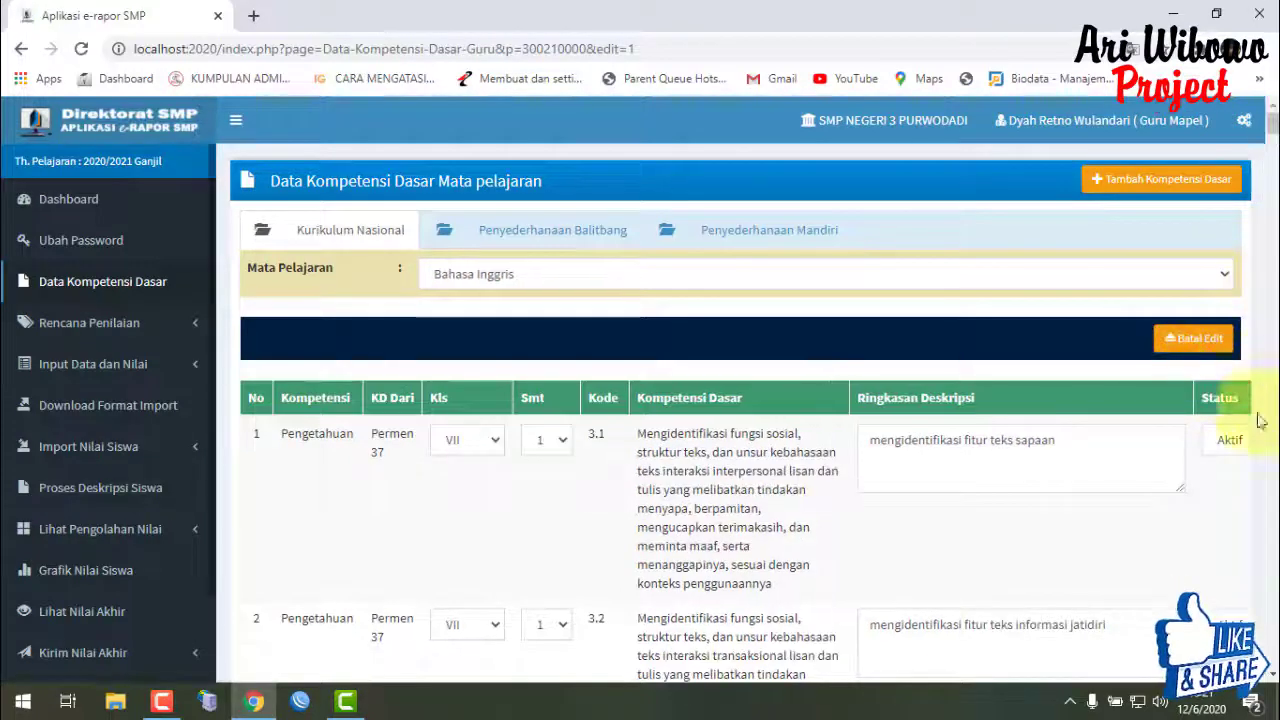
pyautogui.click(1196, 338)
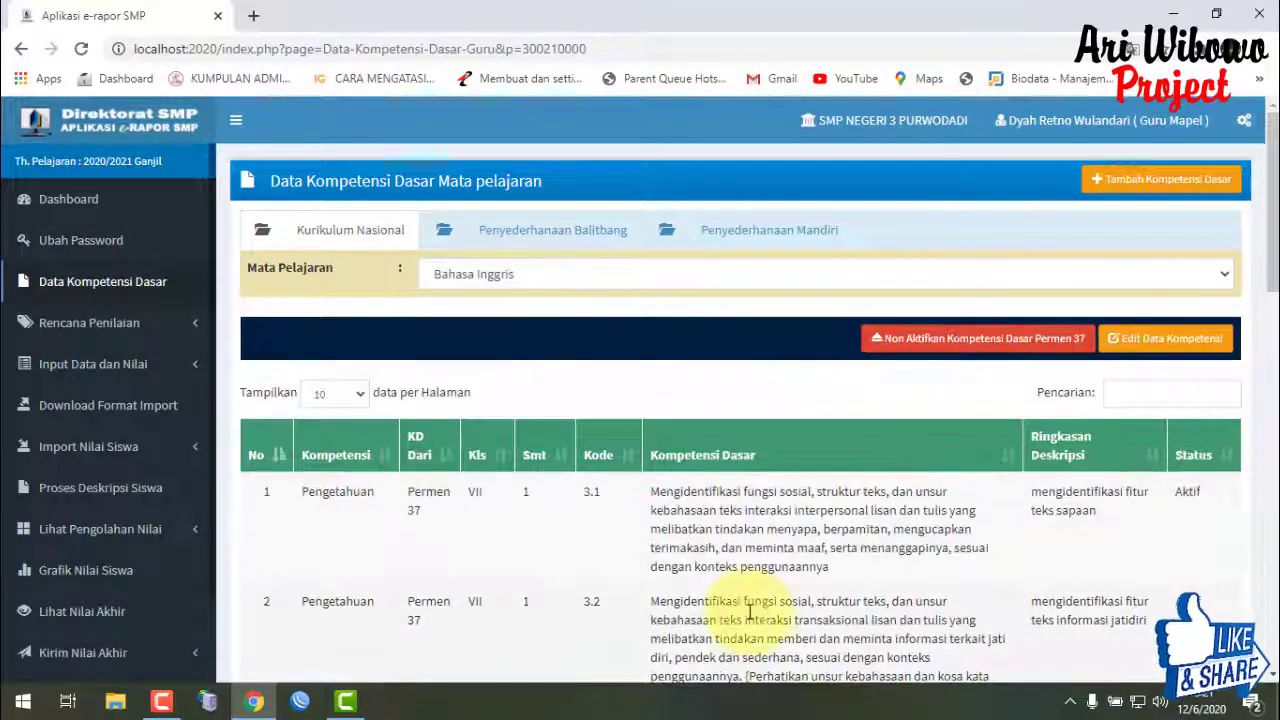
pyautogui.click(143, 340)
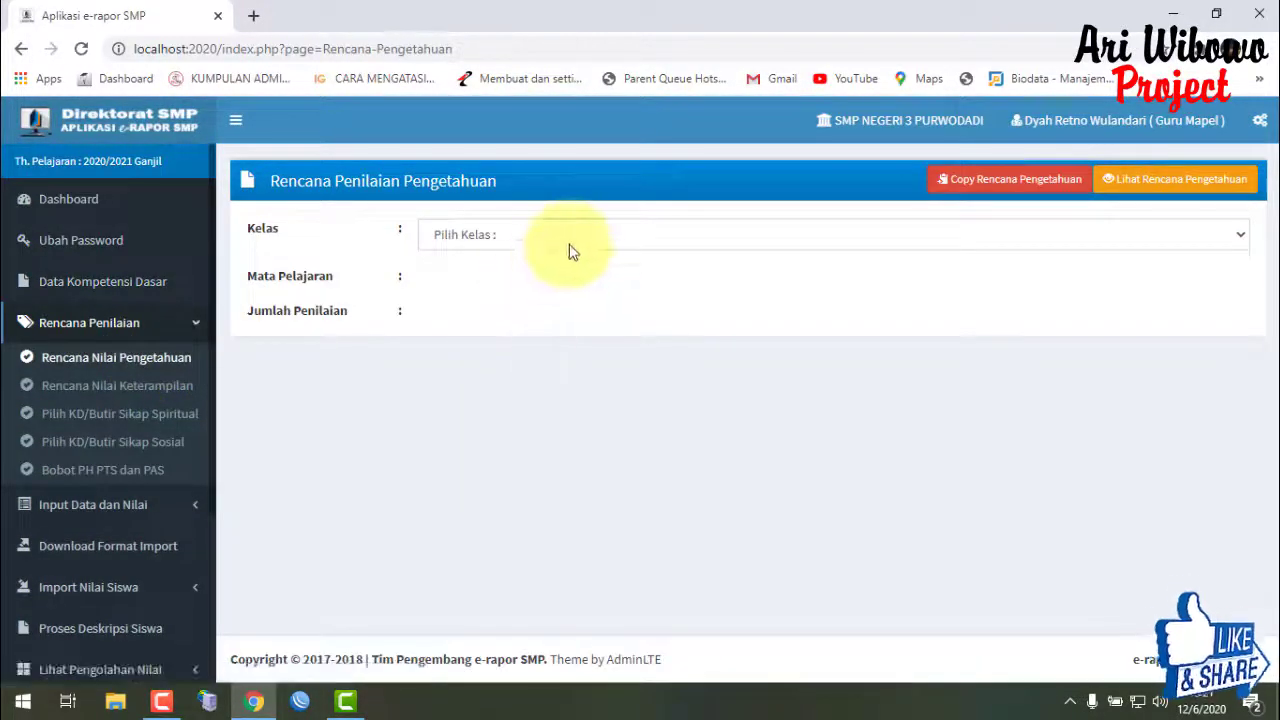
# - Choose class KLS-IX H, subject Prakarya and 1 assessment for the knowledge plan
pyautogui.click(571, 240)
pyautogui.click(568, 313)
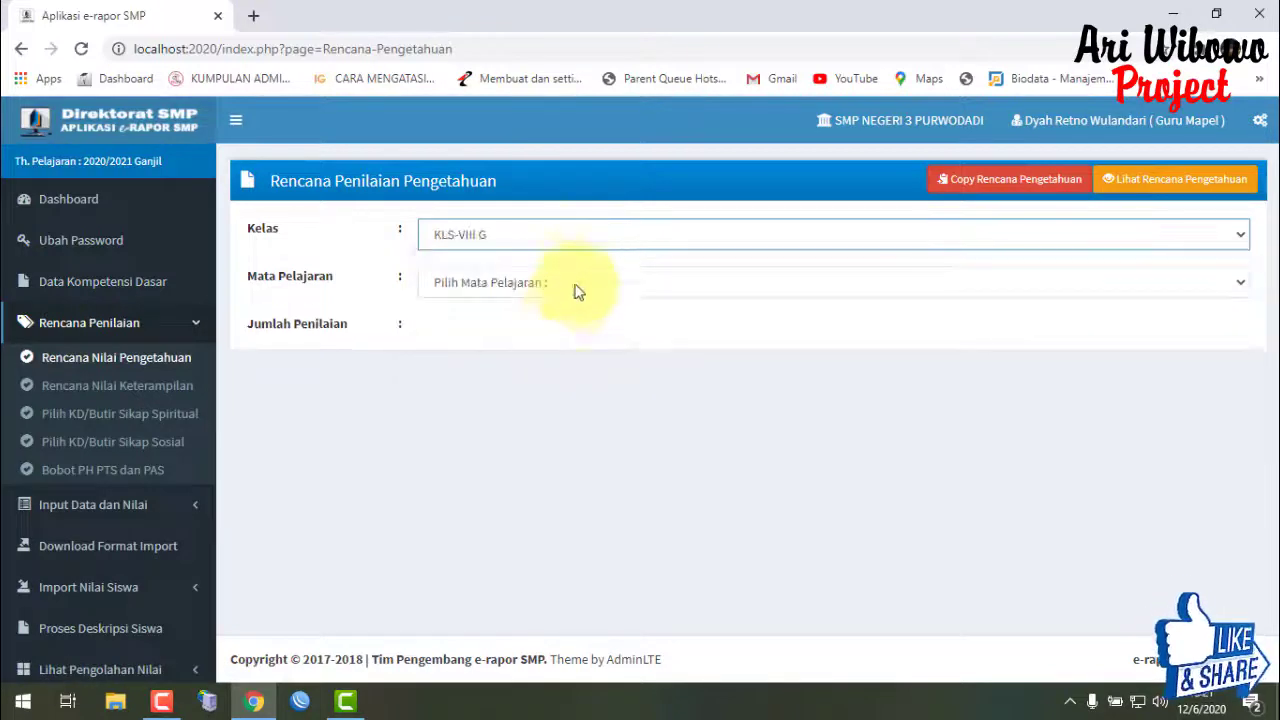
pyautogui.click(582, 280)
pyautogui.click(585, 238)
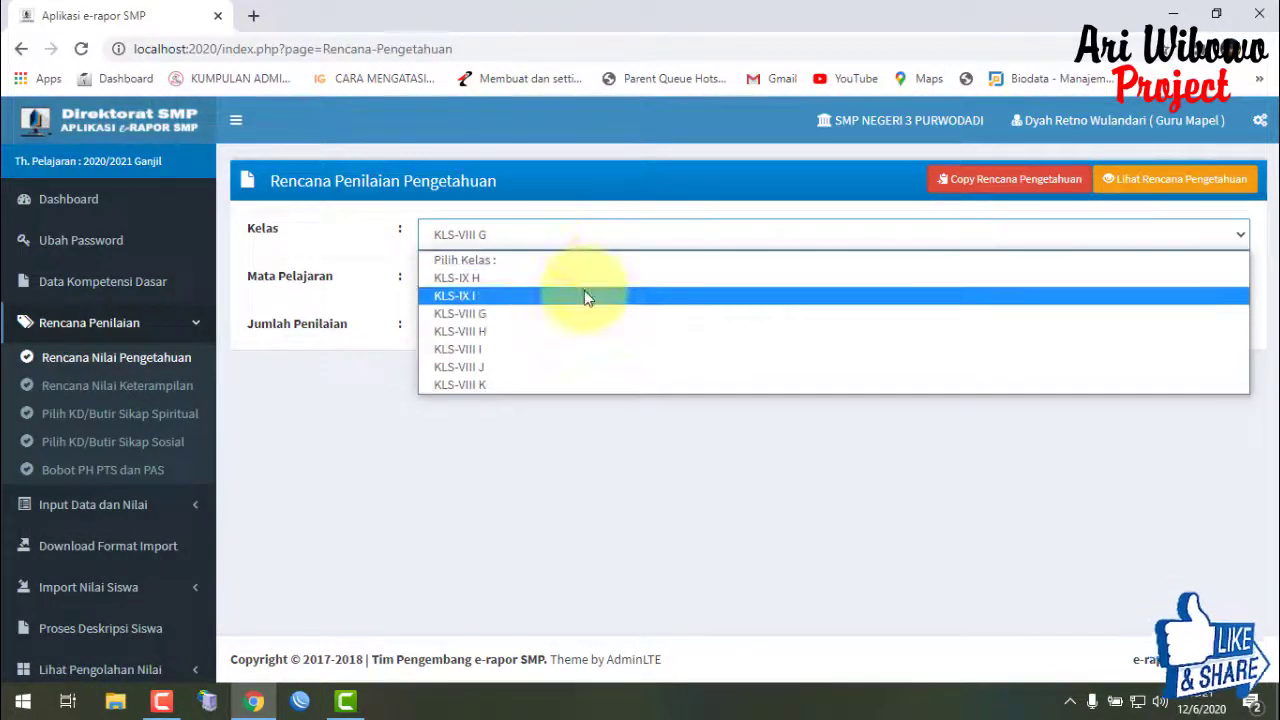
pyautogui.click(599, 277)
pyautogui.click(605, 287)
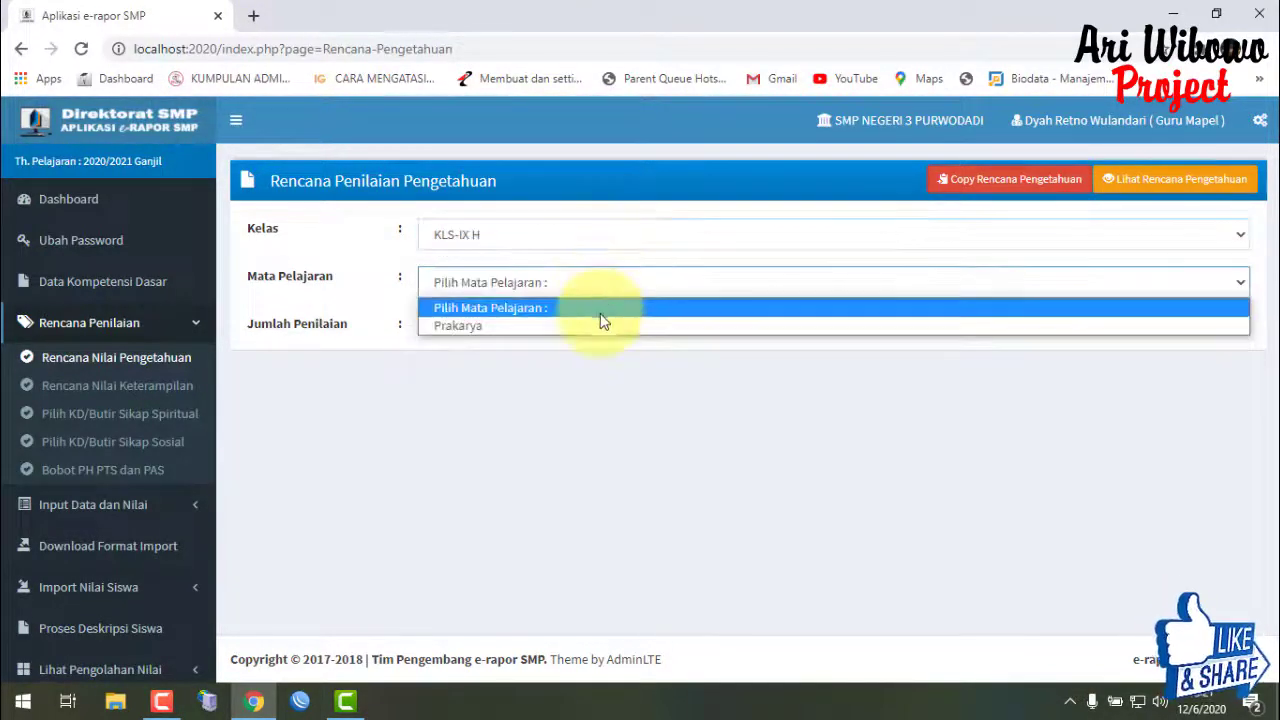
pyautogui.click(601, 325)
pyautogui.click(603, 340)
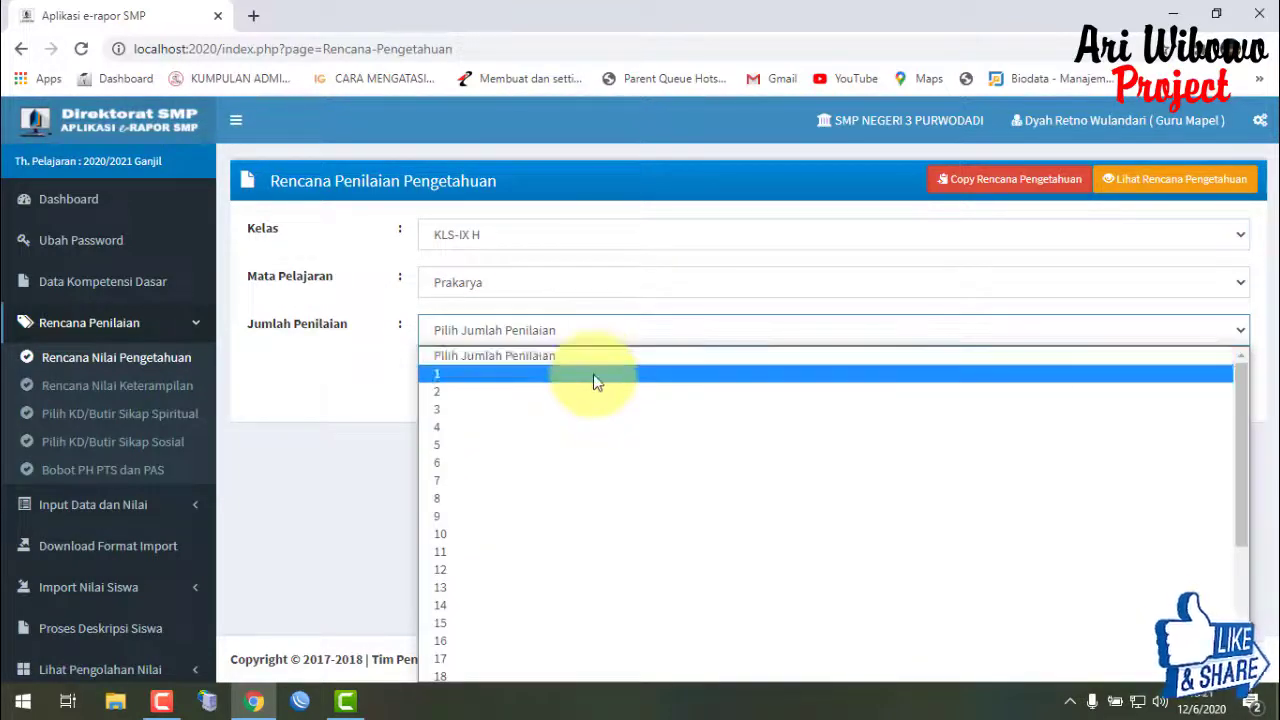
pyautogui.click(593, 374)
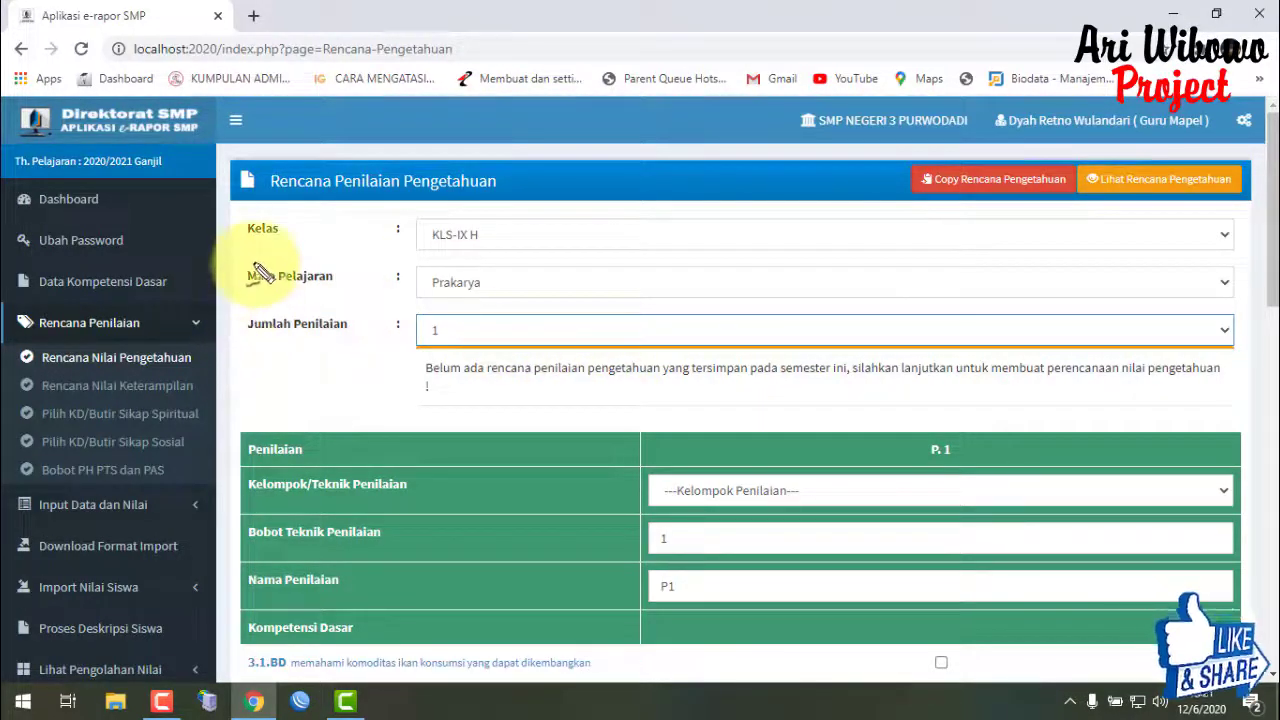
pyautogui.moveTo(380, 328); pyautogui.dragTo(460, 256)
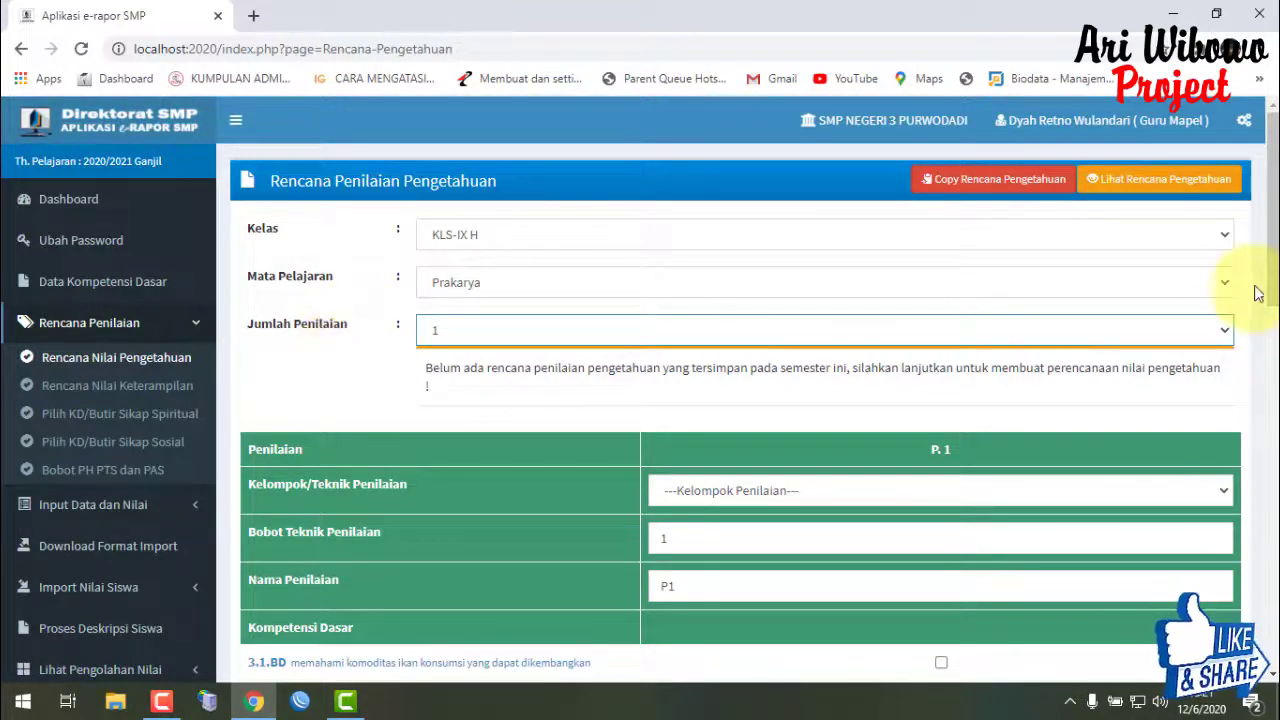
pyautogui.scroll(-1, 1250, 280)
pyautogui.scroll(1, 1230, 285)
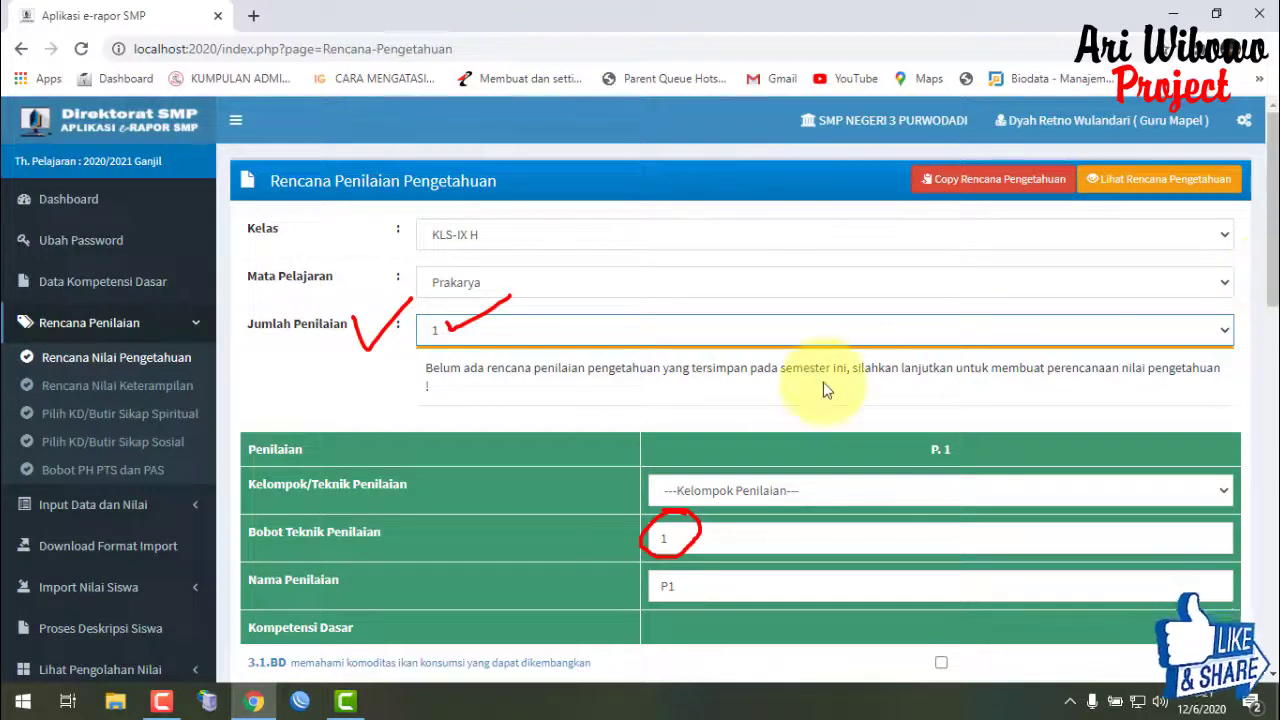
pyautogui.scroll(-1, 1270, 300)
pyautogui.scroll(-1, 1270, 310)
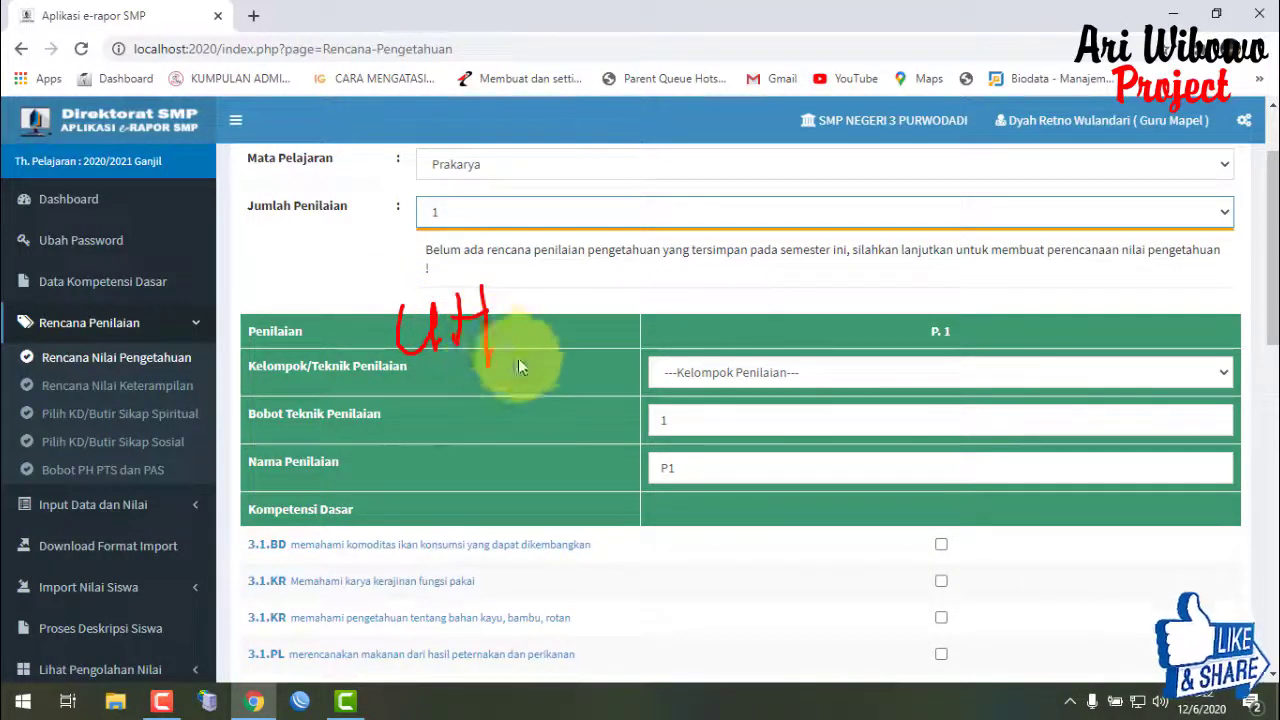
pyautogui.moveTo(527, 270)
pyautogui.mouseDown()
pyautogui.moveTo(524, 338)
pyautogui.moveTo(530, 305)
pyautogui.moveTo(598, 266)
pyautogui.mouseUp()
pyautogui.moveTo(577, 270); pyautogui.dragTo(585, 335)
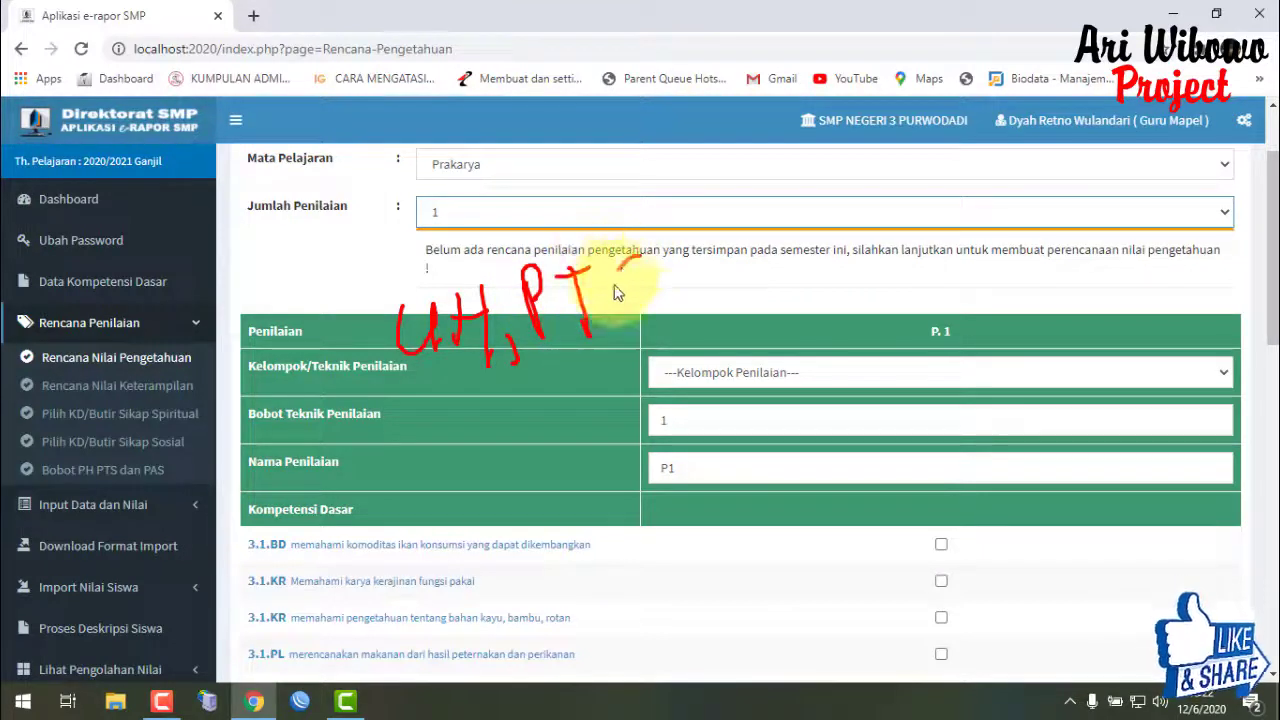
pyautogui.moveTo(641, 258); pyautogui.dragTo(605, 318)
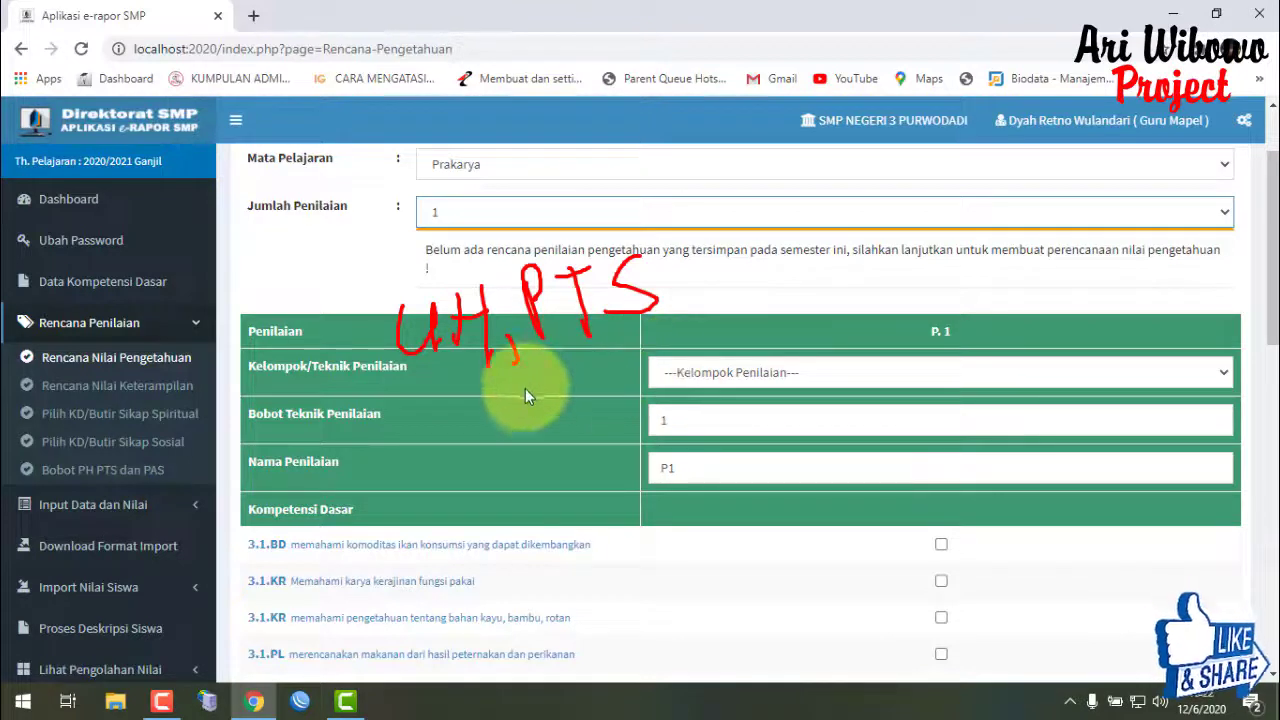
pyautogui.press('Escape')
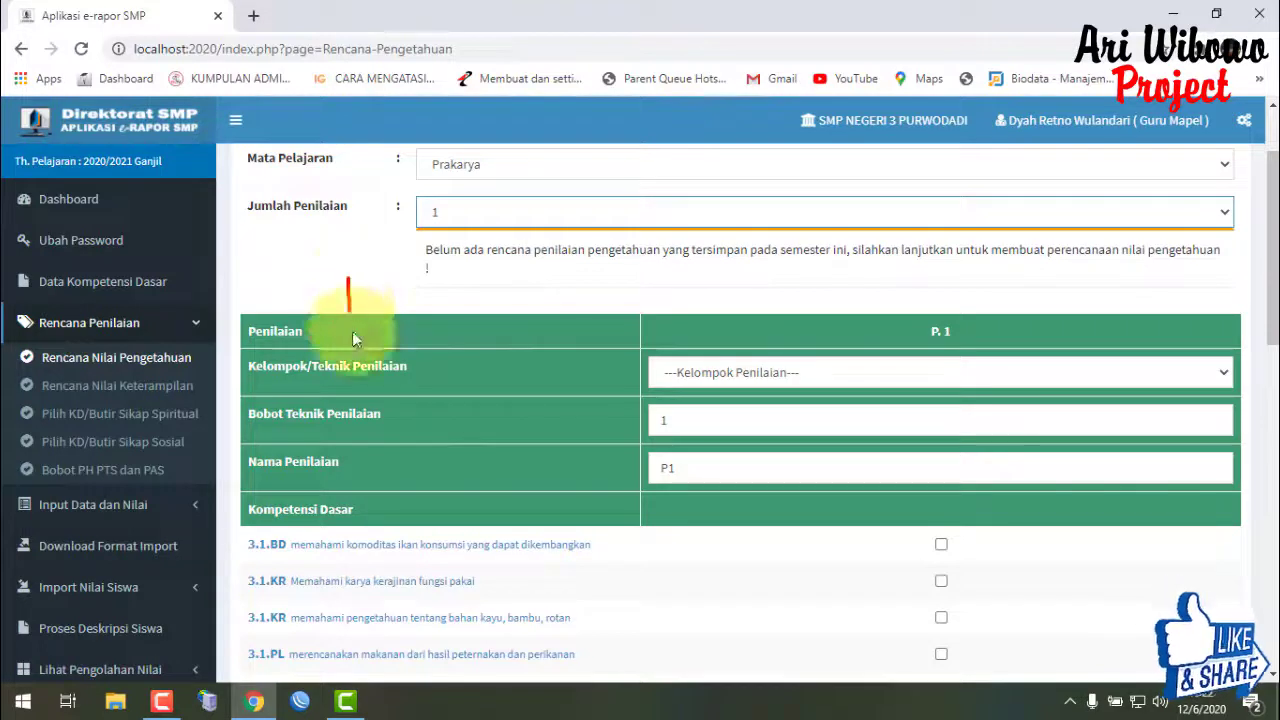
pyautogui.moveTo(388, 293); pyautogui.dragTo(386, 329)
pyautogui.moveTo(410, 265)
pyautogui.mouseDown()
pyautogui.moveTo(418, 330)
pyautogui.moveTo(451, 295)
pyautogui.moveTo(440, 336)
pyautogui.moveTo(469, 333)
pyautogui.mouseUp()
pyautogui.moveTo(488, 266)
pyautogui.mouseDown()
pyautogui.moveTo(493, 320)
pyautogui.moveTo(499, 291)
pyautogui.moveTo(593, 290)
pyautogui.mouseUp()
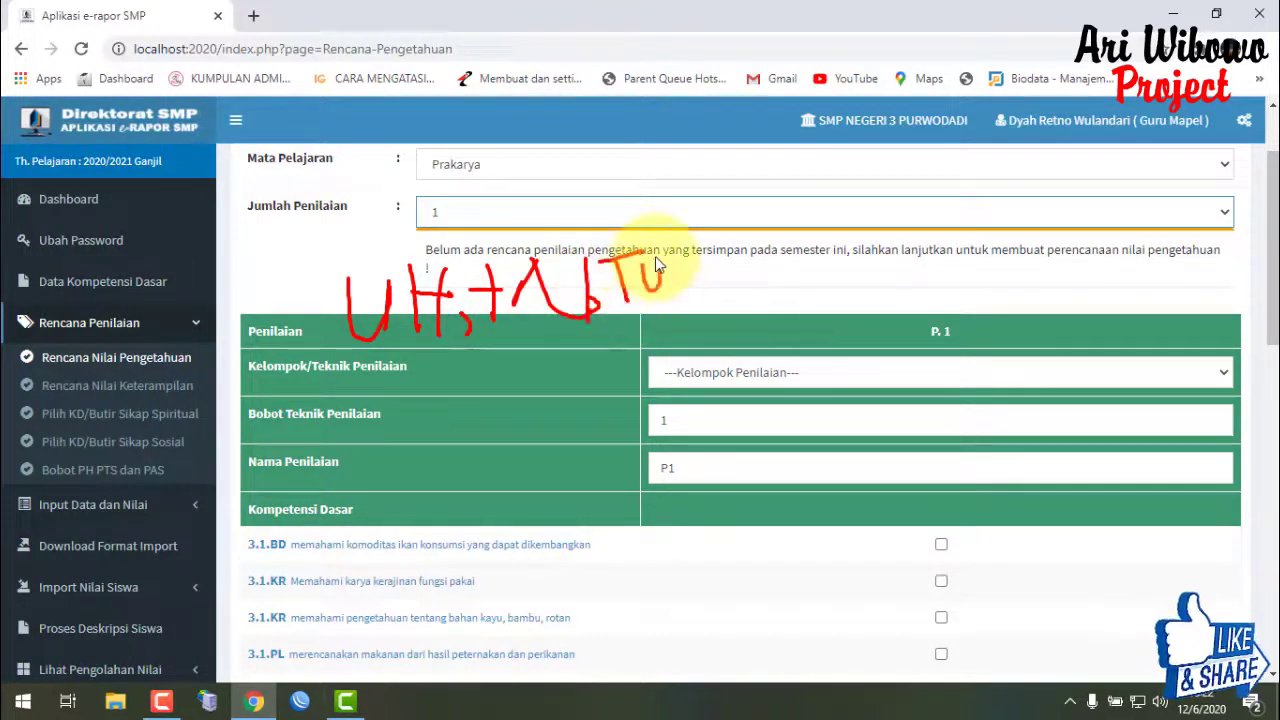
pyautogui.moveTo(688, 256)
pyautogui.mouseDown()
pyautogui.moveTo(661, 303)
pyautogui.moveTo(647, 292)
pyautogui.mouseUp()
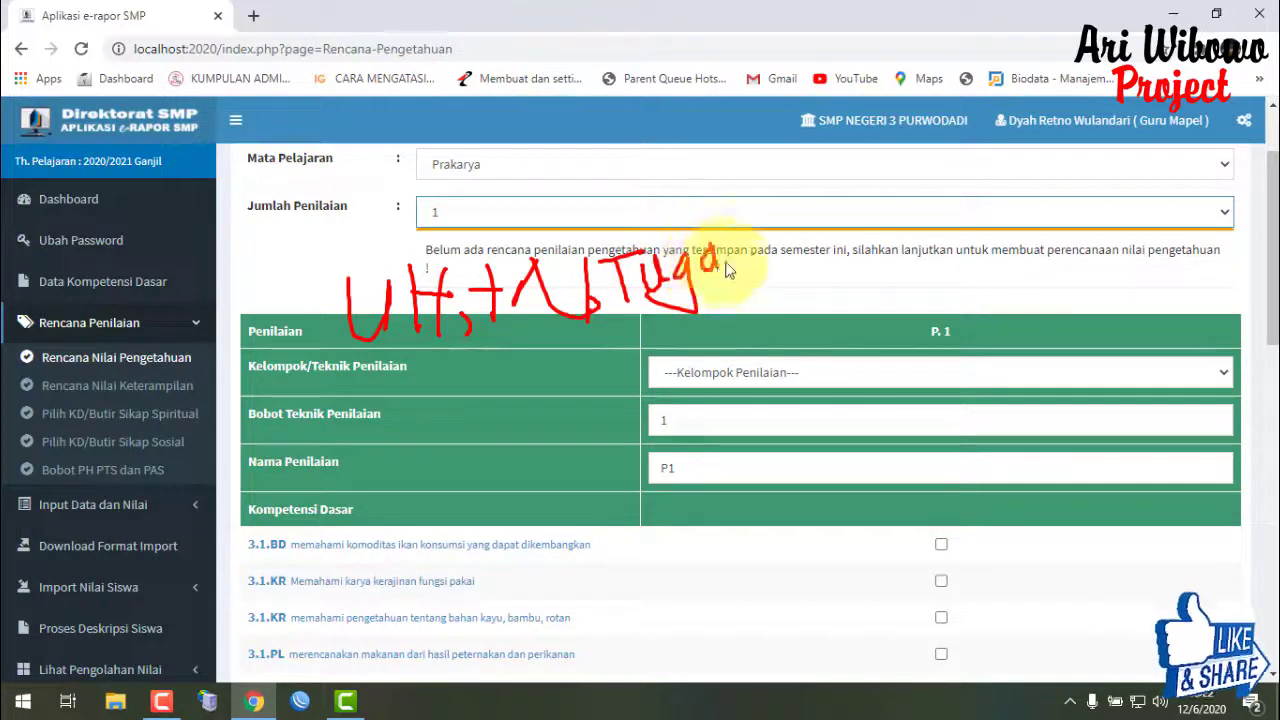
pyautogui.moveTo(757, 233); pyautogui.dragTo(742, 273)
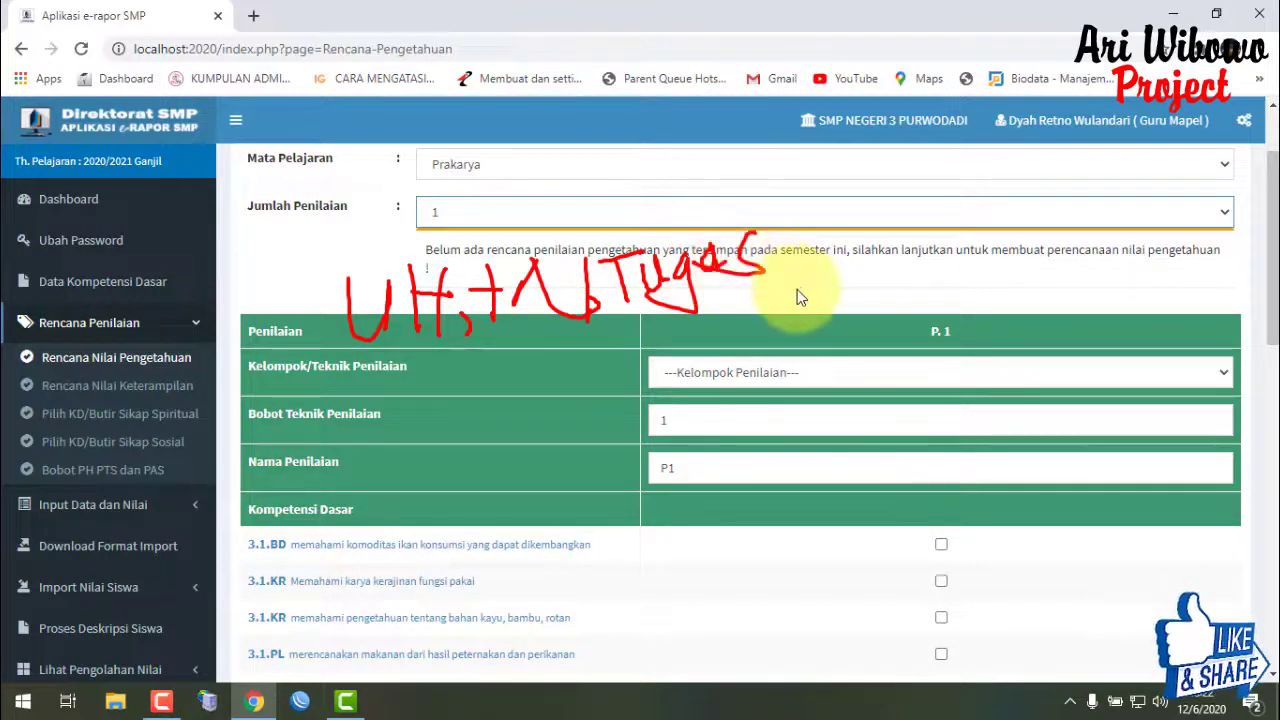
pyautogui.press('Escape')
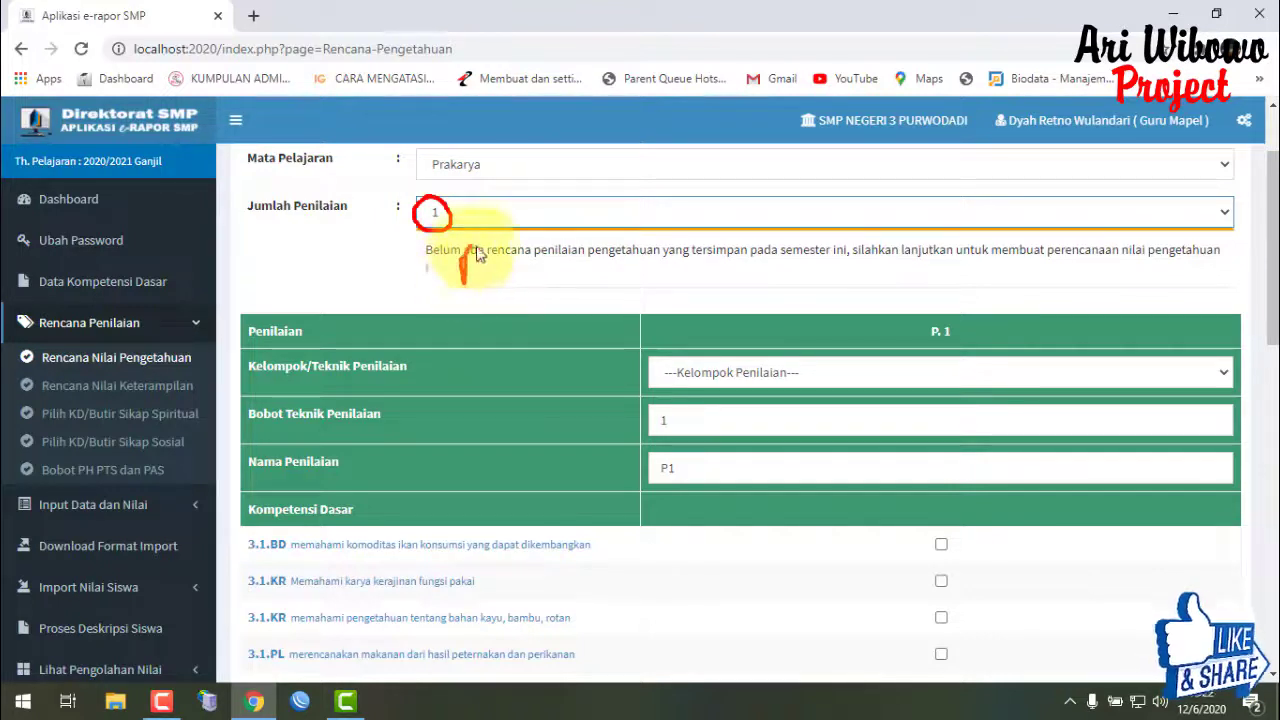
pyautogui.moveTo(462, 250); pyautogui.dragTo(502, 282)
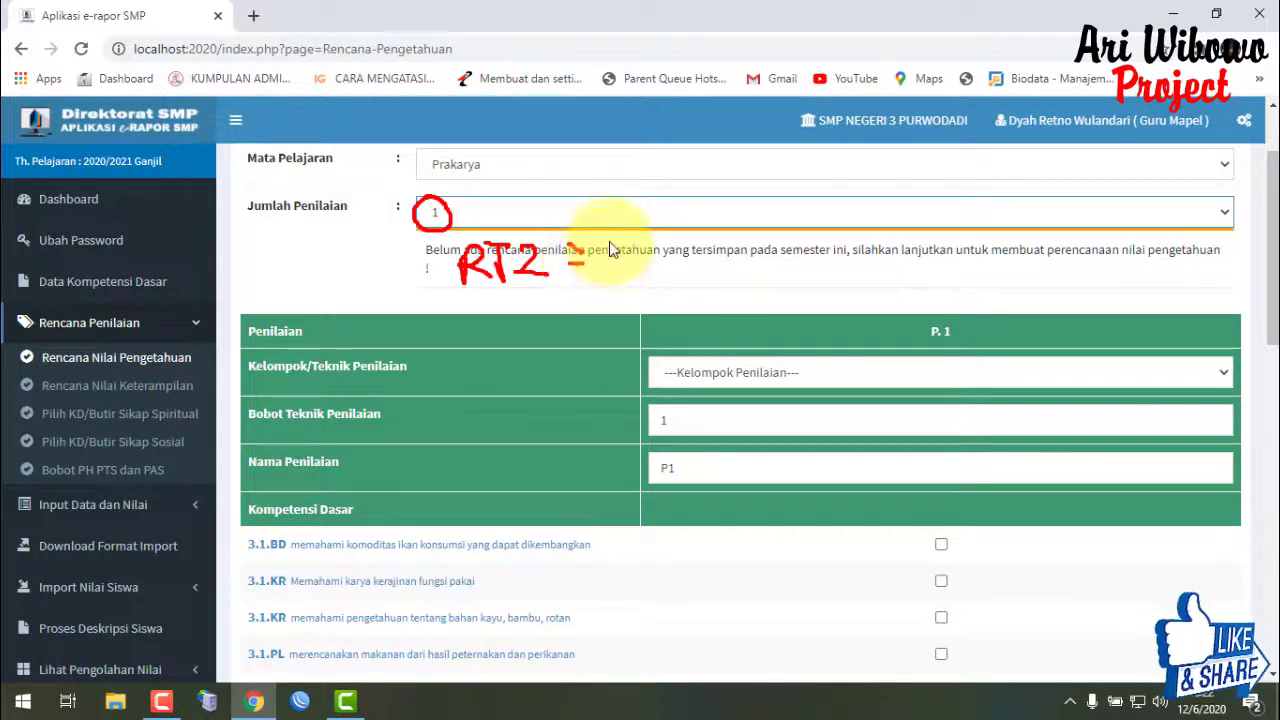
pyautogui.moveTo(612, 257)
pyautogui.mouseDown()
pyautogui.moveTo(643, 252)
pyautogui.moveTo(662, 270)
pyautogui.mouseUp()
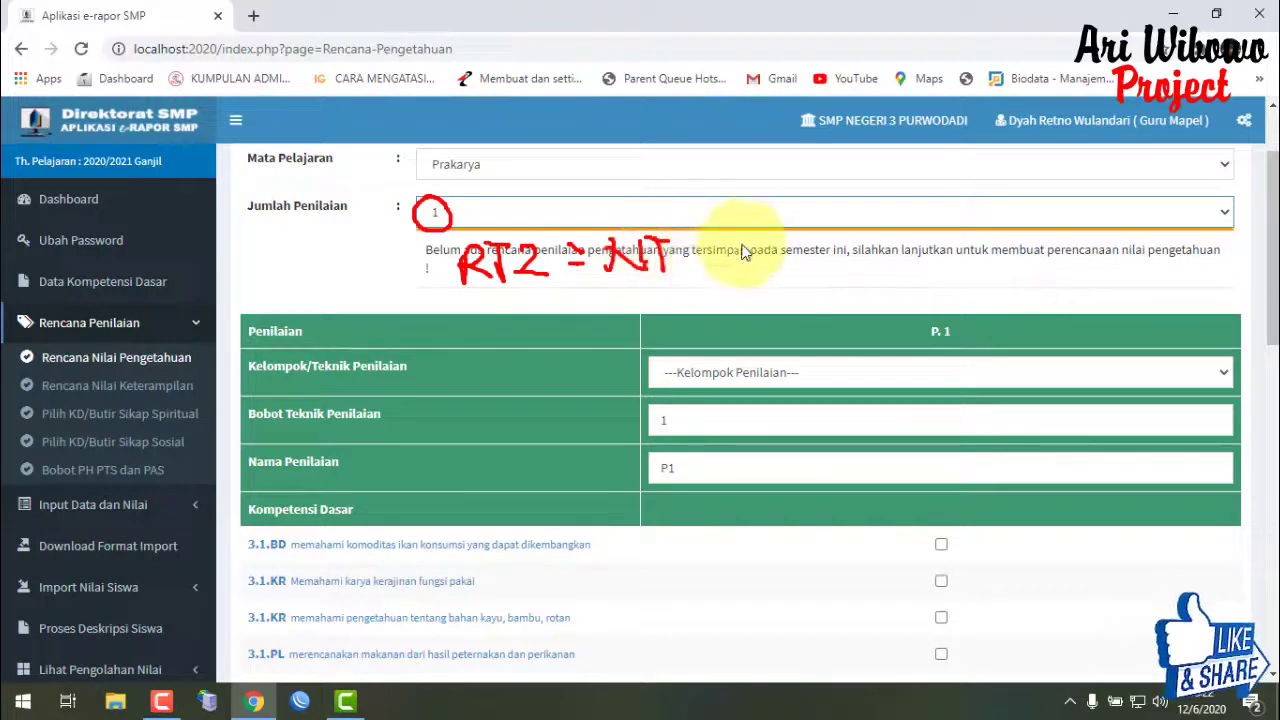
pyautogui.moveTo(728, 240); pyautogui.dragTo(644, 310)
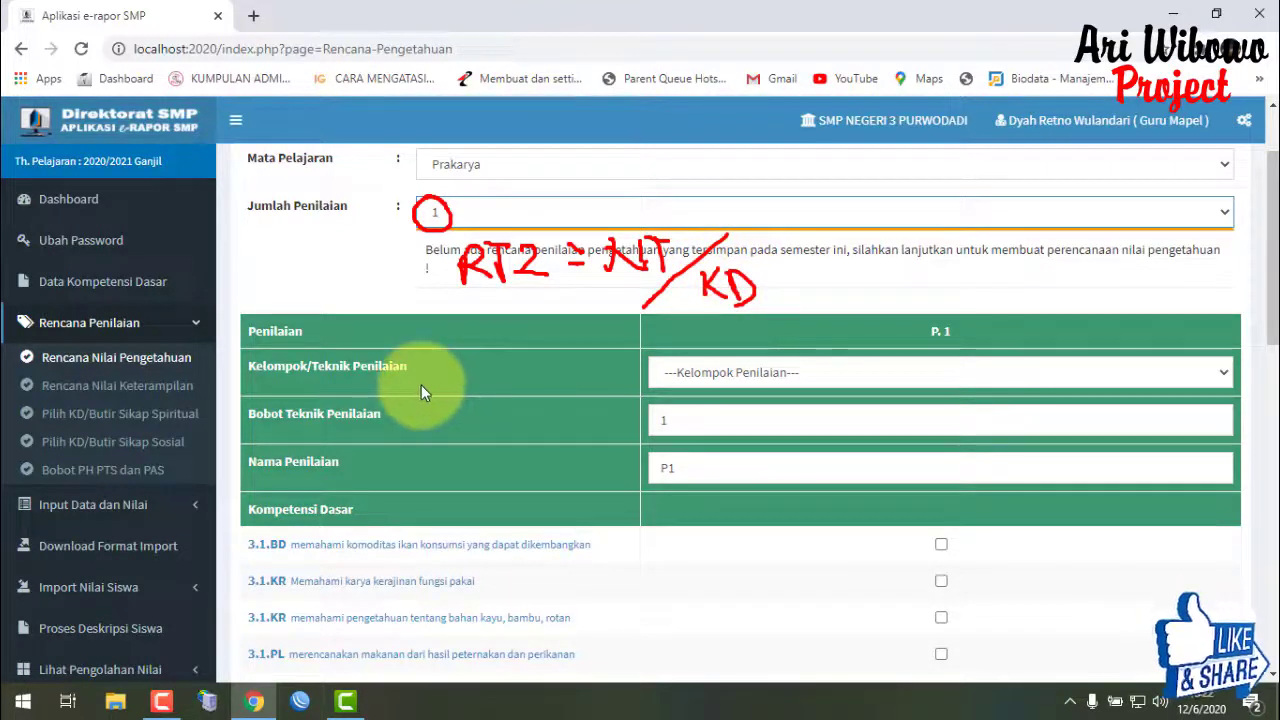
pyautogui.press('Escape')
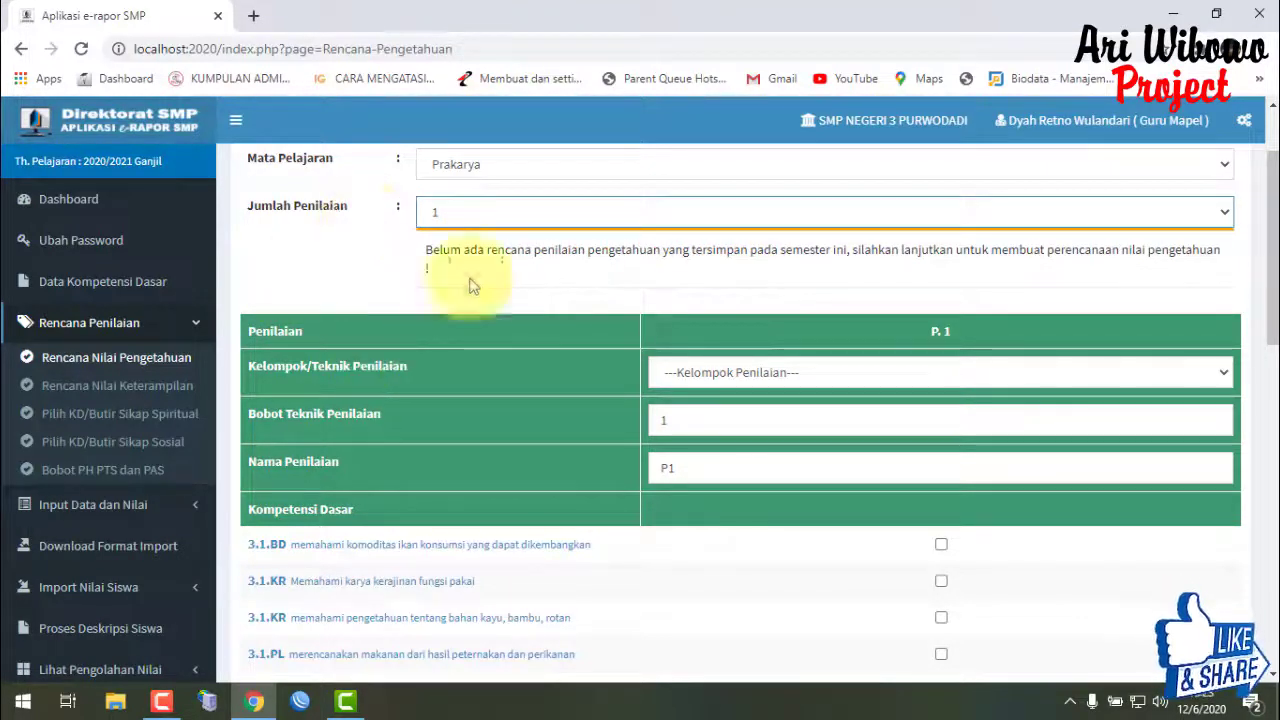
# - Make P.1 a Tes Tulis assessment named 'Gabungan'
pyautogui.click(738, 376)
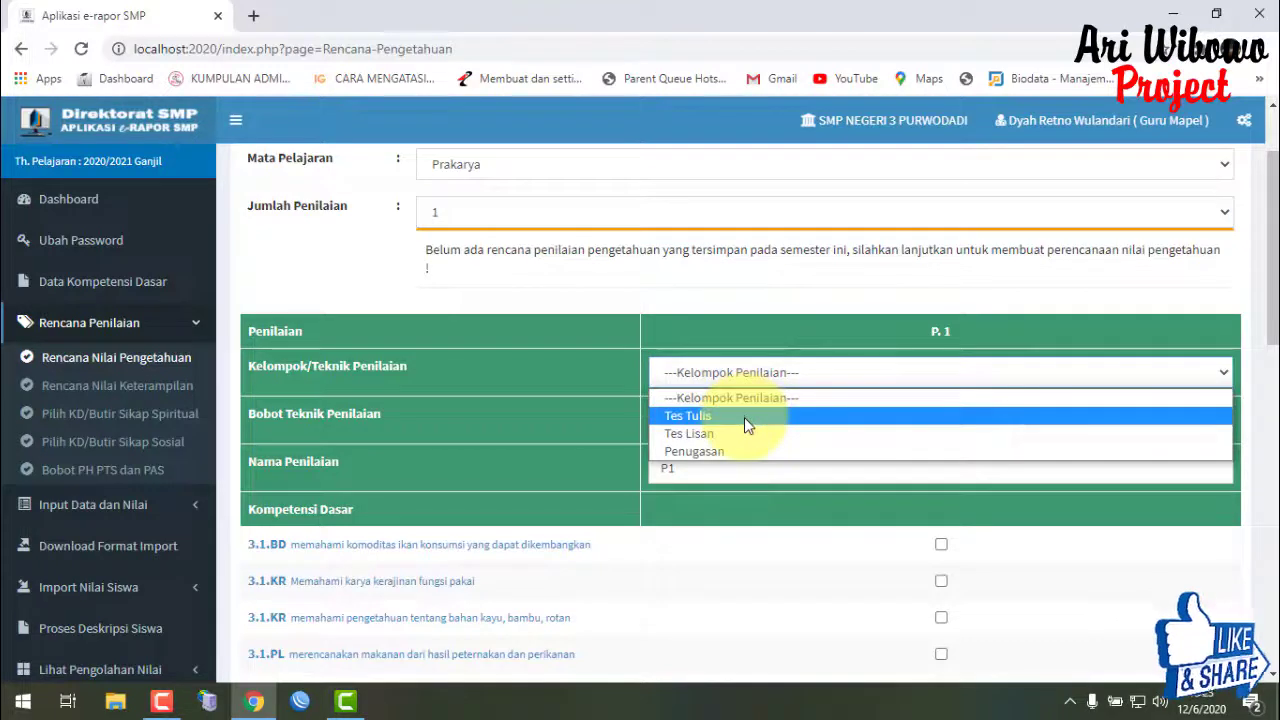
pyautogui.click(744, 417)
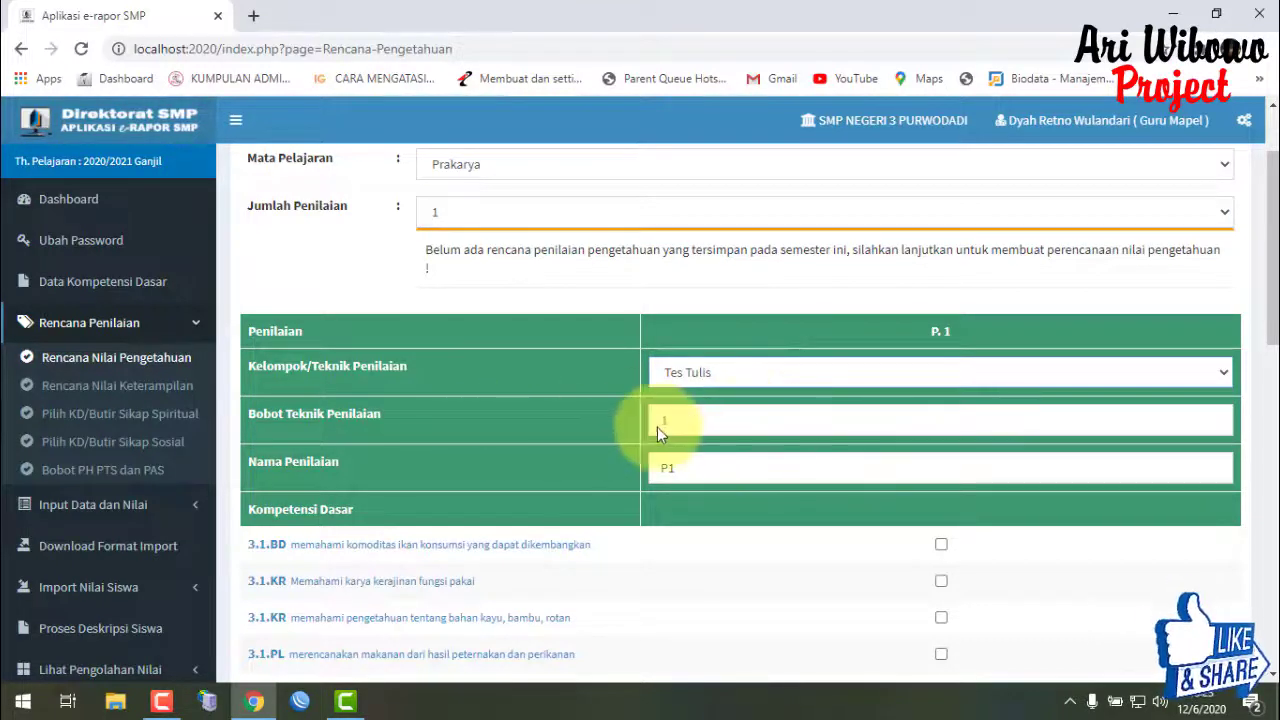
pyautogui.doubleClick(743, 479)
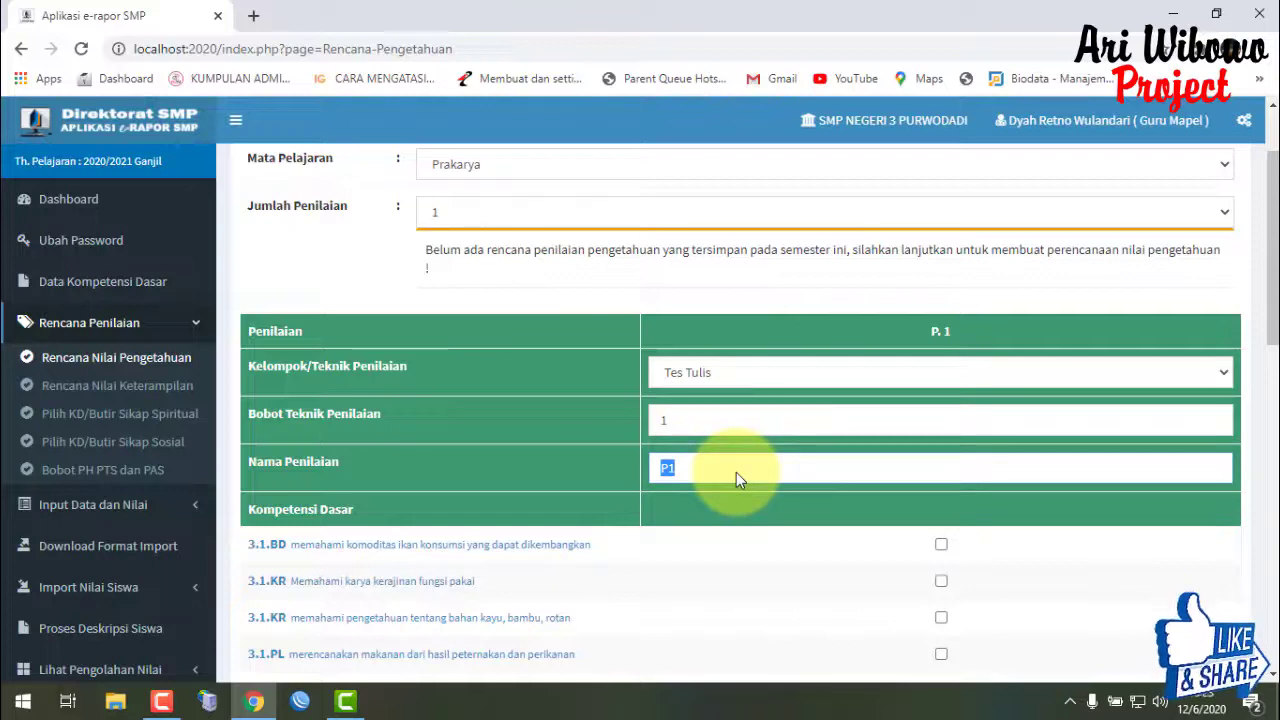
pyautogui.write('Gabungan')
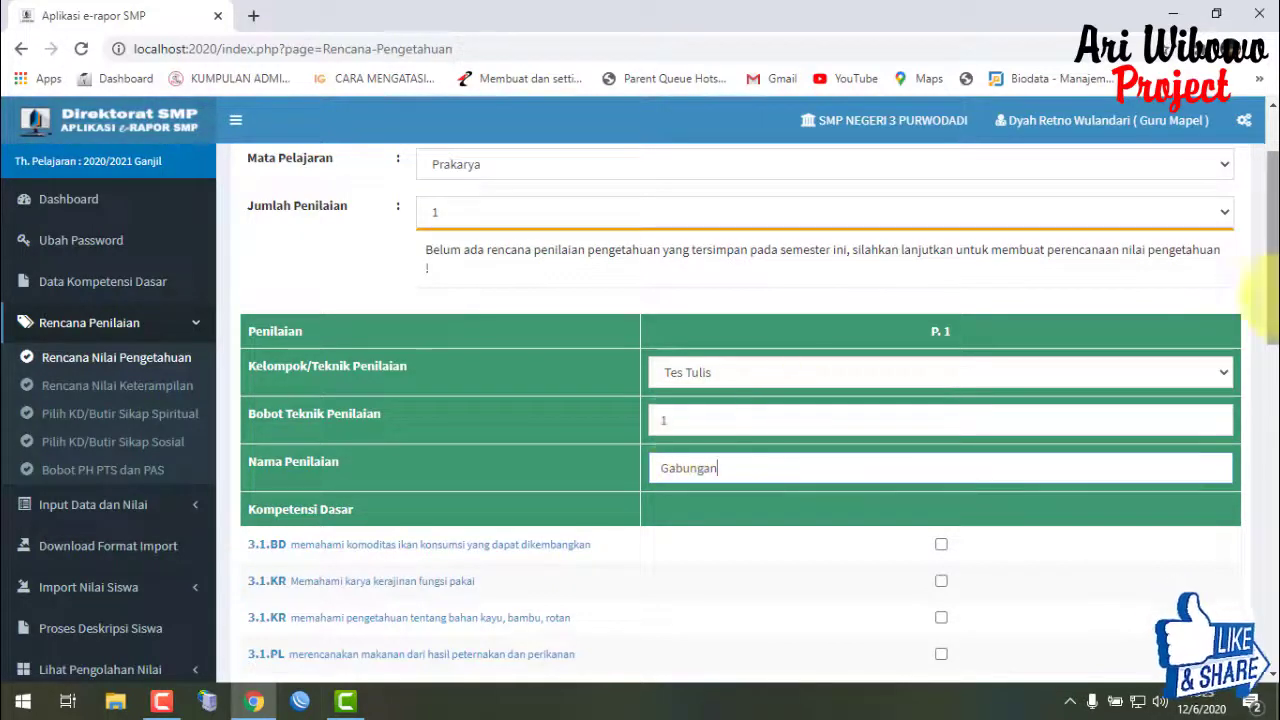
# - Tick competencies 3.1.BD, 3.1.KR fungsi pakai and 3.1.KR wood, bamboo and rattan
pyautogui.moveTo(1266, 255); pyautogui.dragTo(1264, 300)
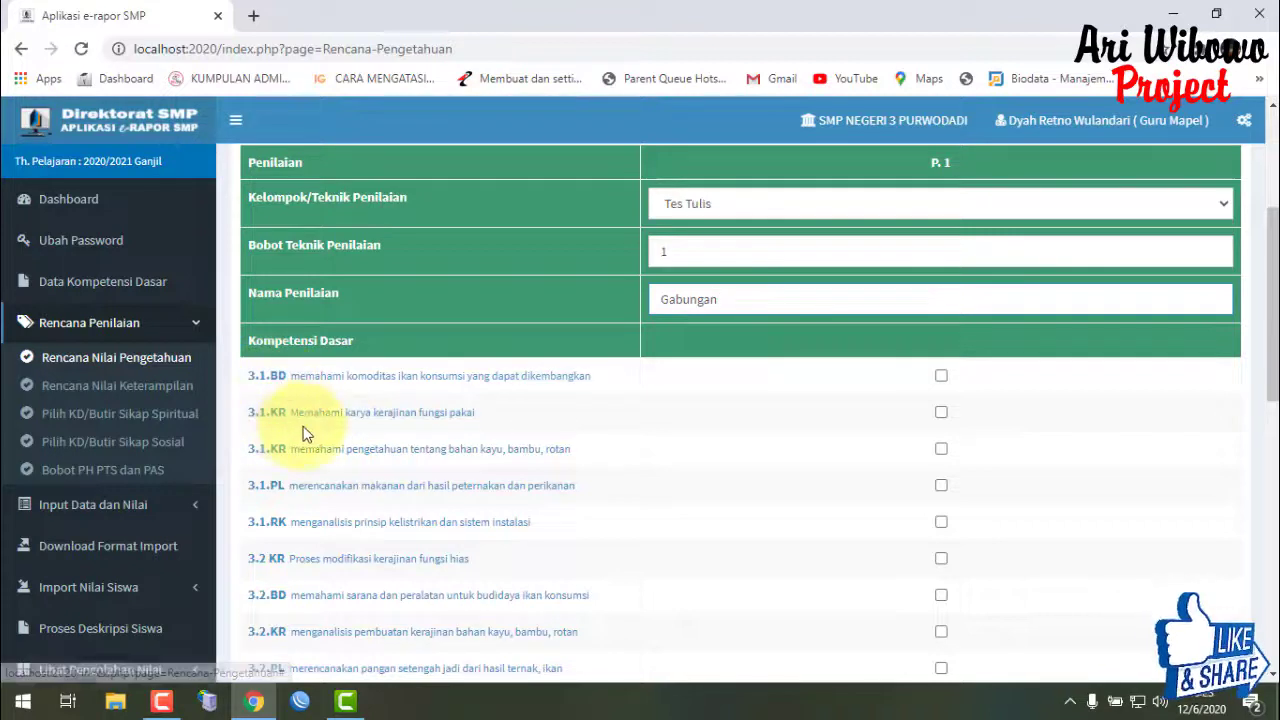
pyautogui.moveTo(1274, 357); pyautogui.dragTo(1272, 340)
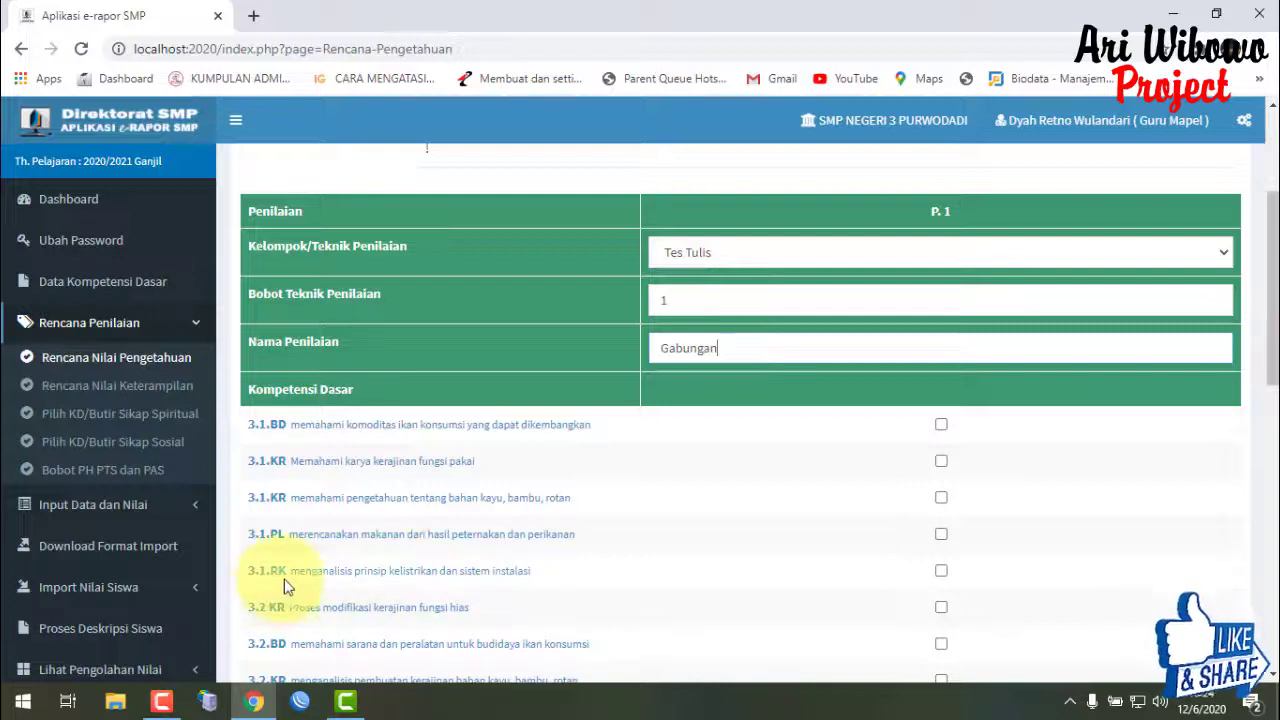
pyautogui.click(941, 424)
pyautogui.click(941, 460)
pyautogui.click(943, 499)
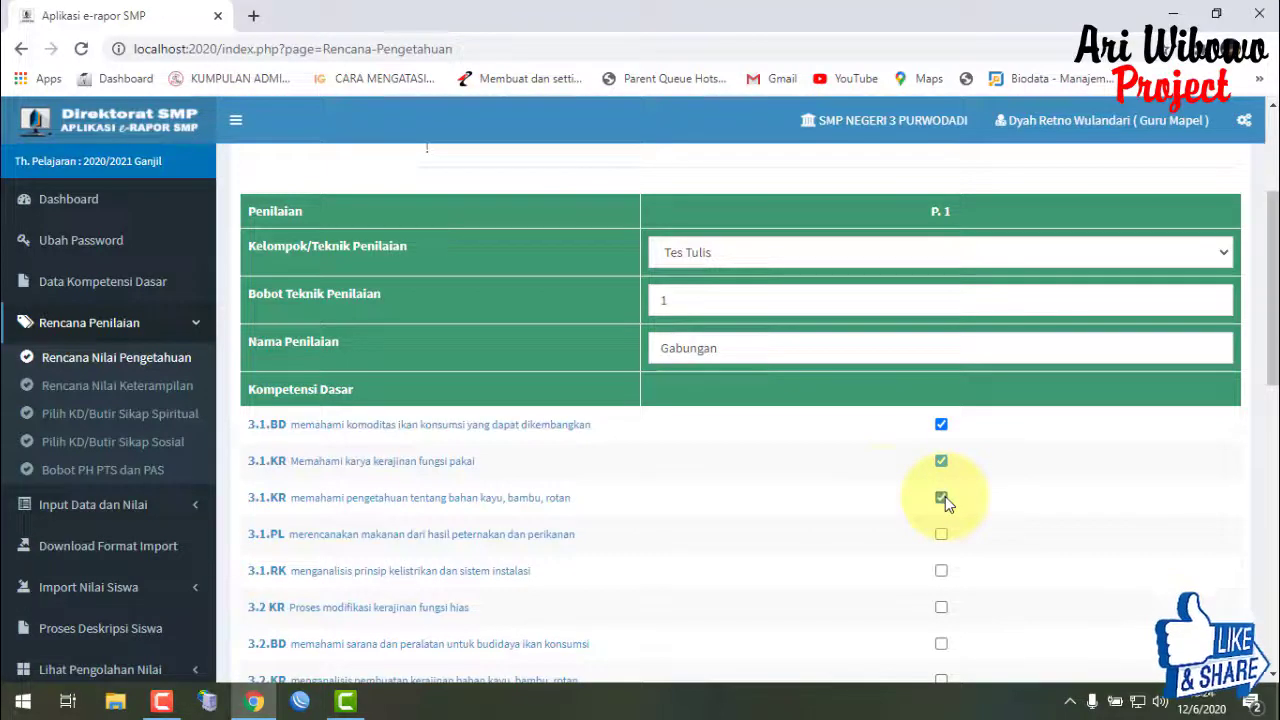
pyautogui.scroll(-10, 427, 147)
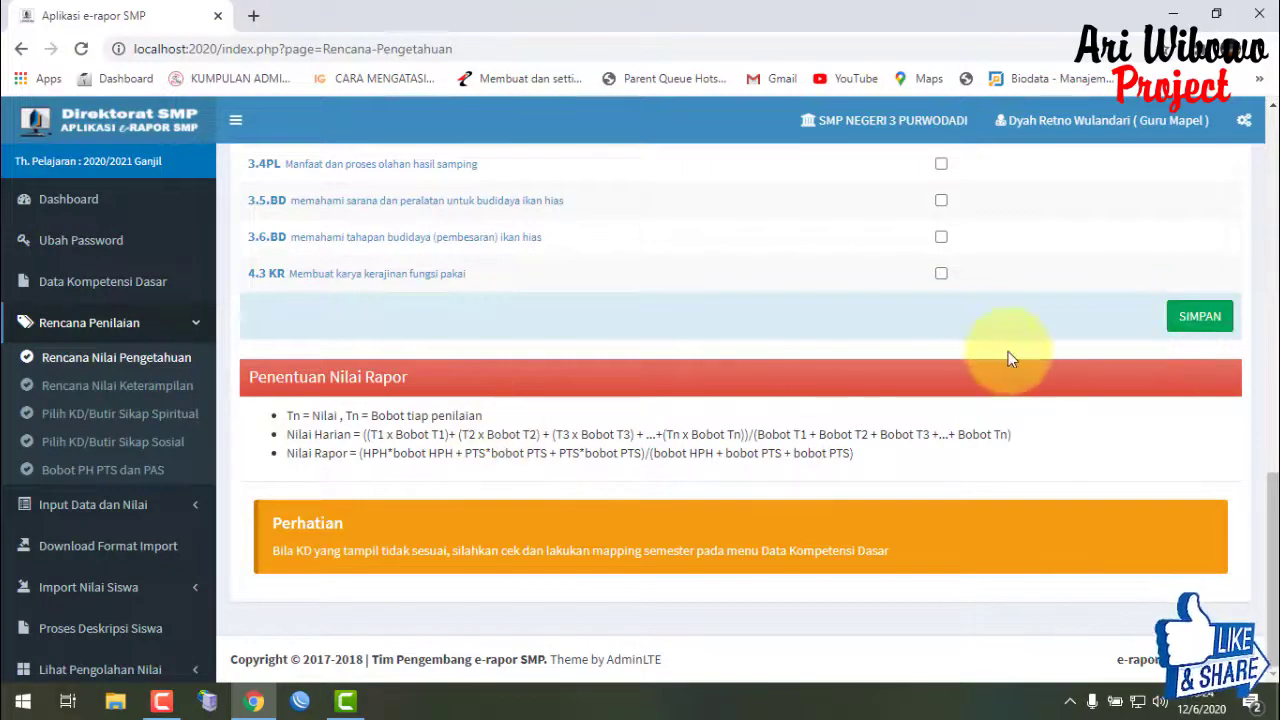
# - Save the knowledge assessment plan, confirming the overwrite of old plan data
pyautogui.click(1199, 319)
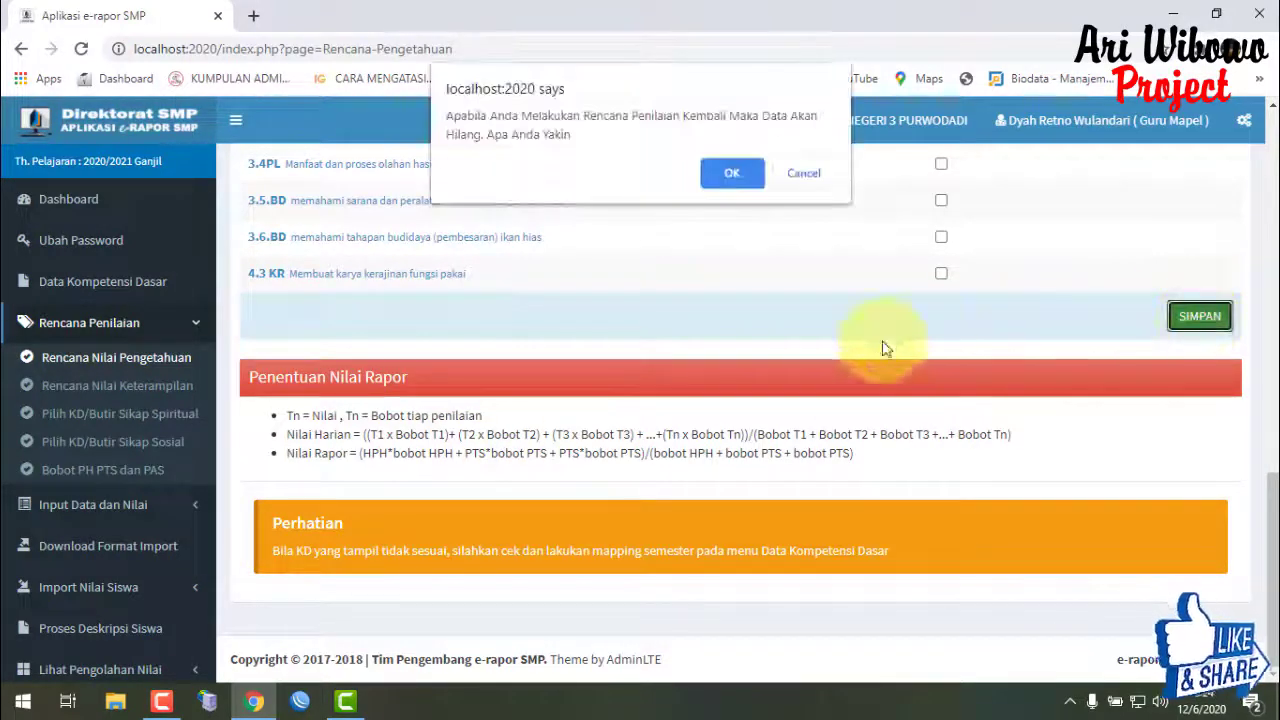
pyautogui.click(733, 171)
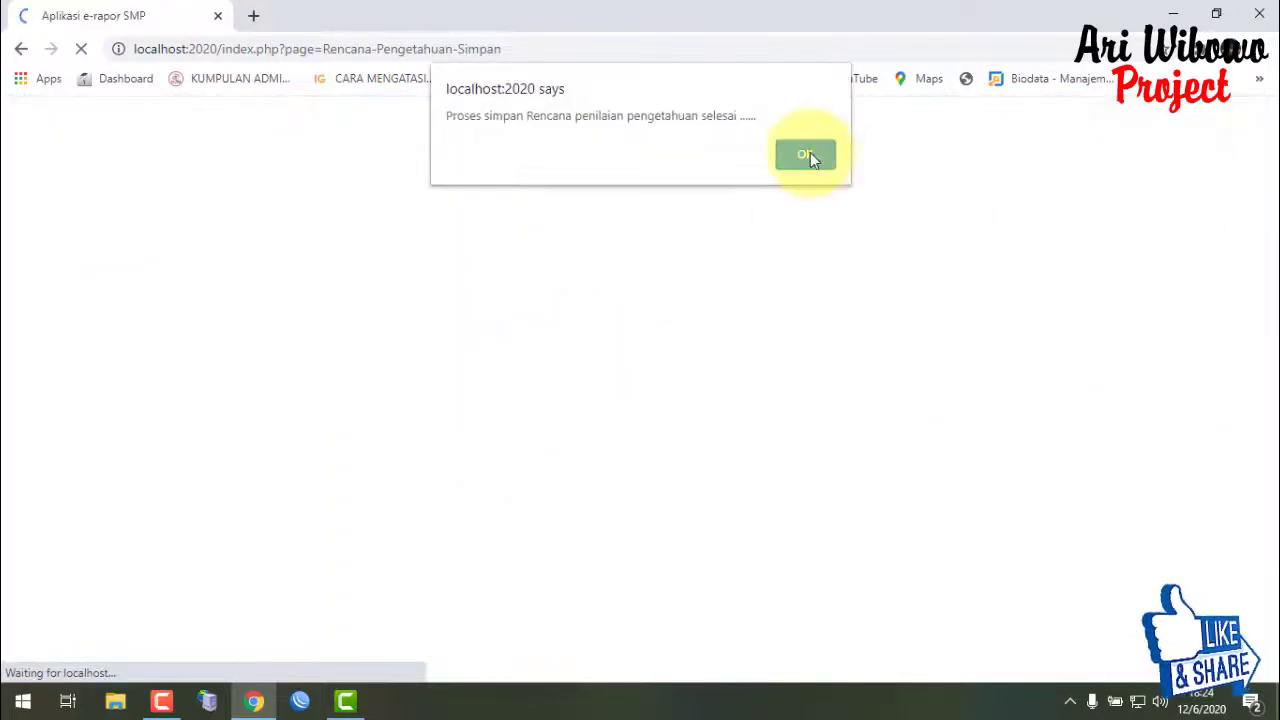
pyautogui.click(806, 156)
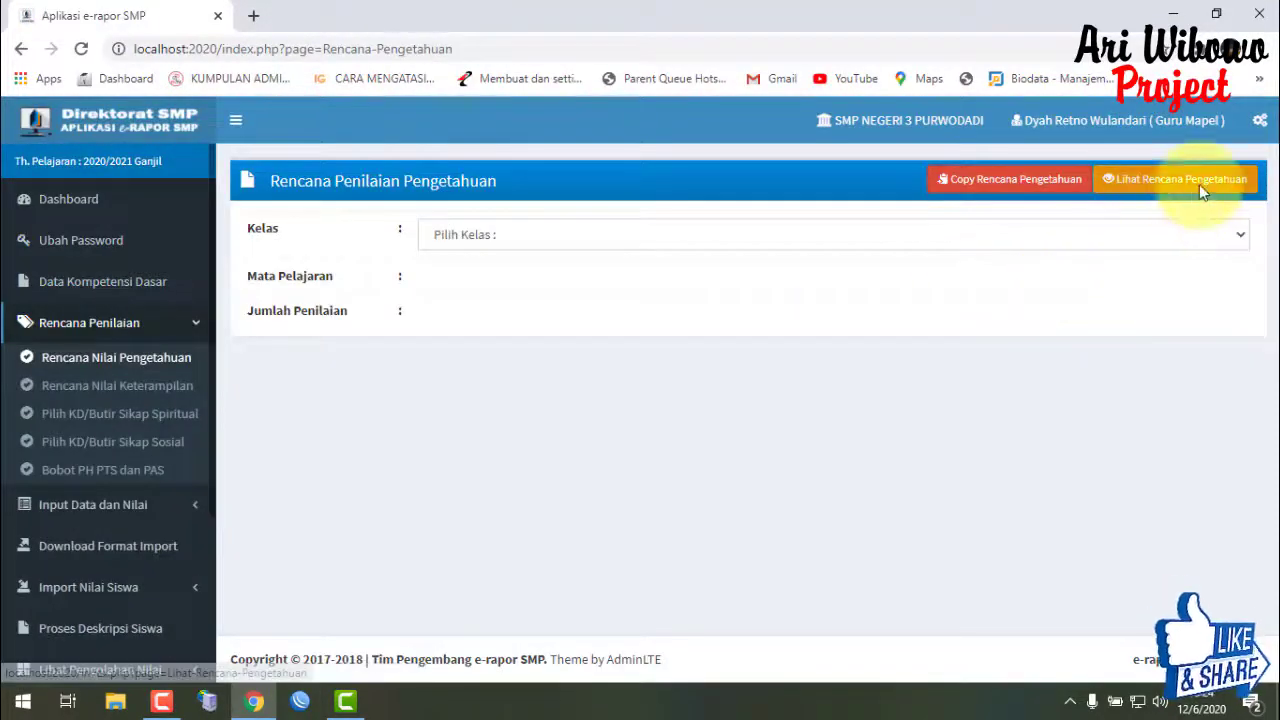
# - View the saved knowledge plan for class KLS-IX H and subject Prakarya
pyautogui.click(1199, 184)
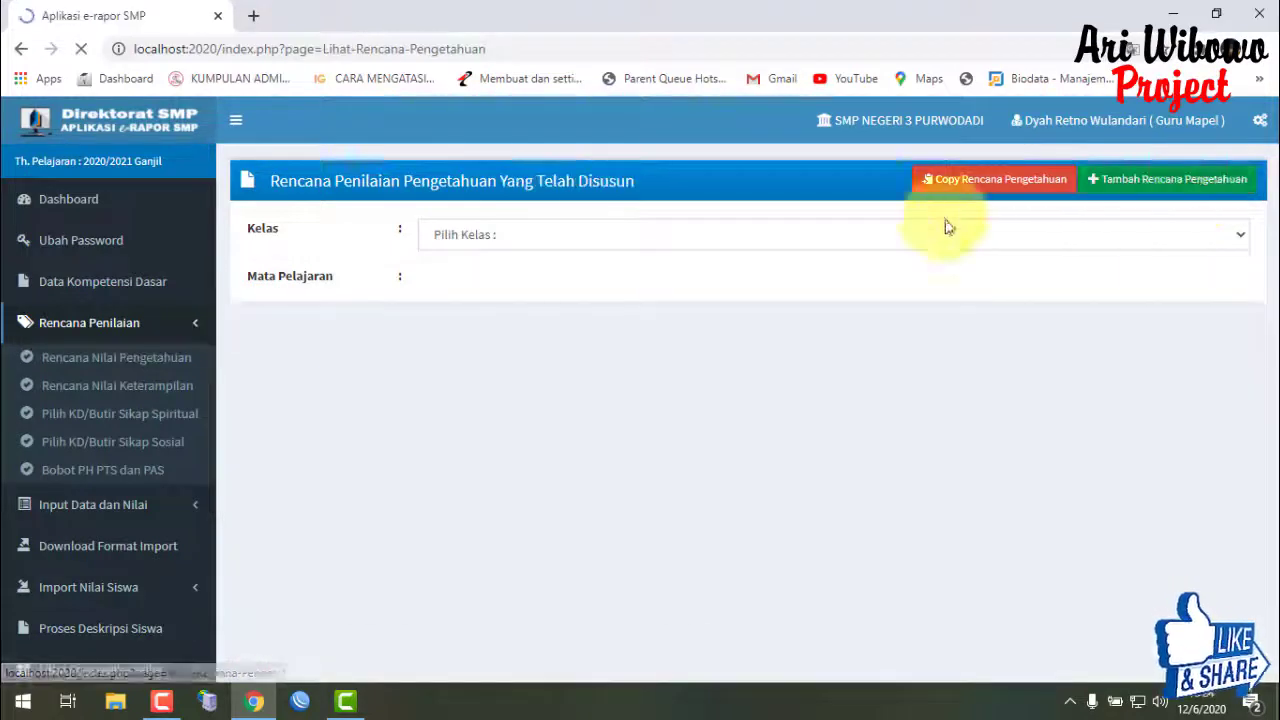
pyautogui.click(935, 234)
pyautogui.click(792, 282)
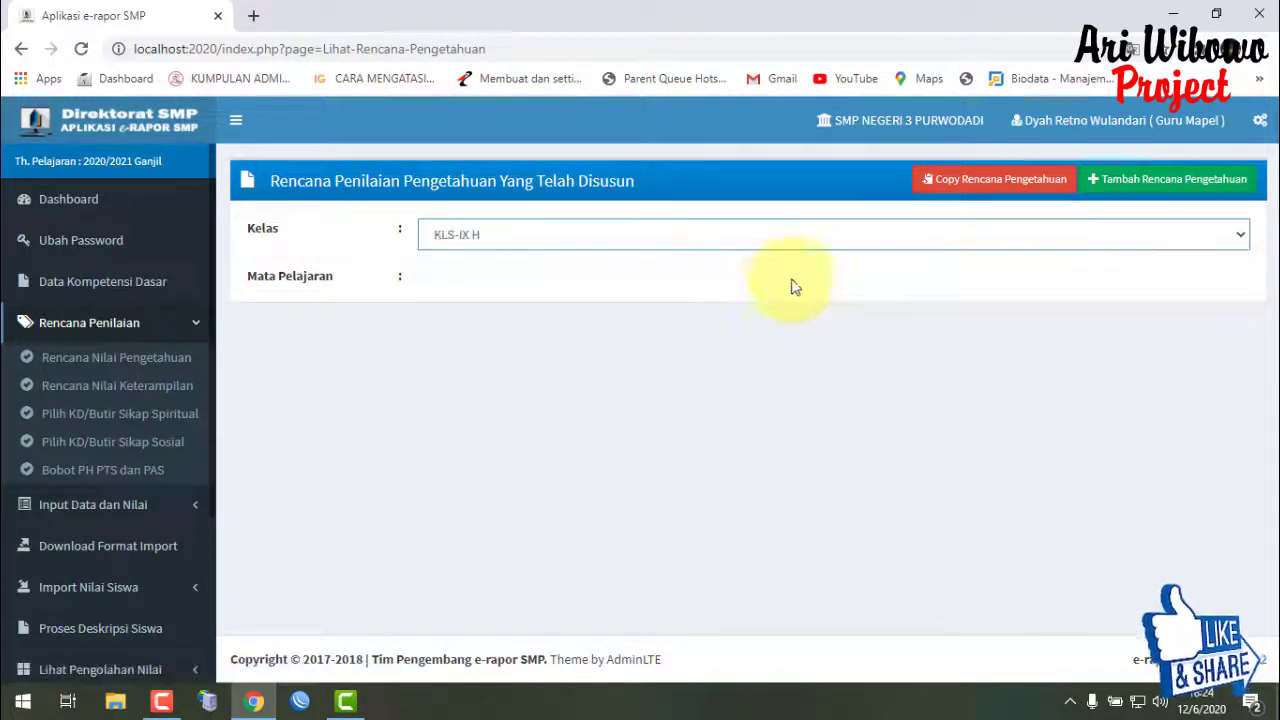
pyautogui.click(677, 282)
pyautogui.click(651, 327)
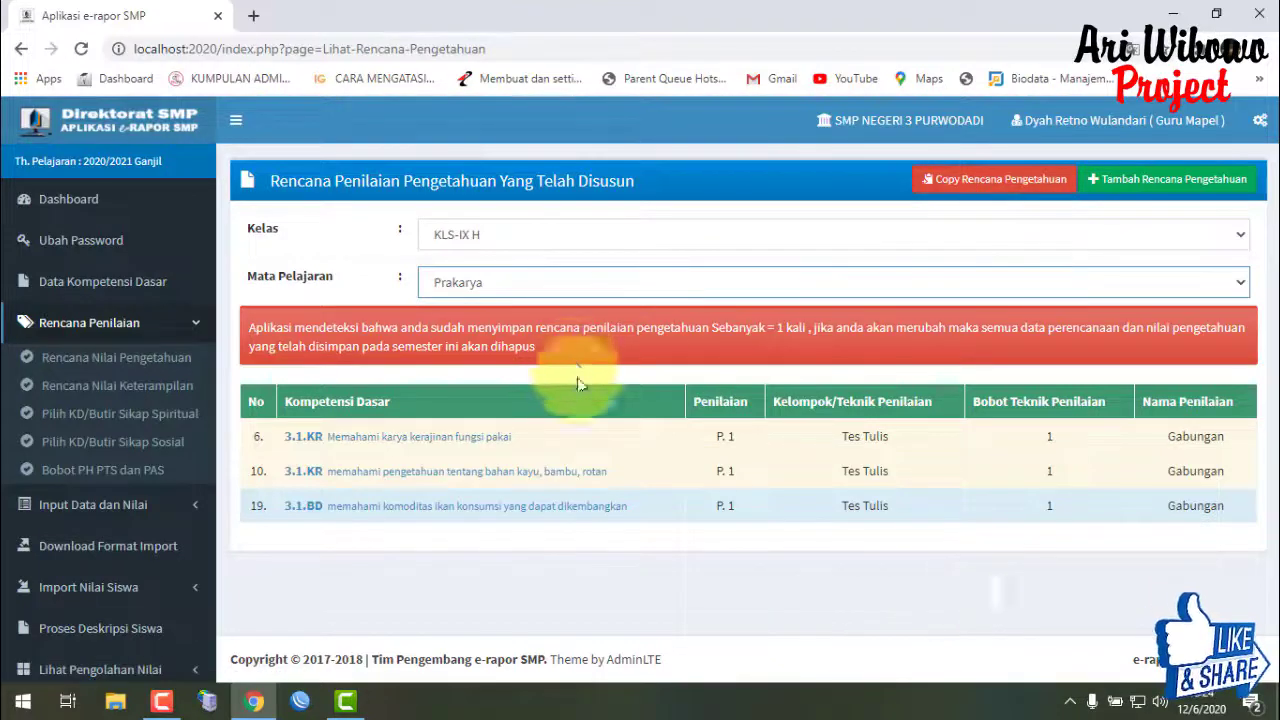
# - Set up copying the Prakarya knowledge plan from KLS-IX H to KLS-IX I
pyautogui.click(1048, 184)
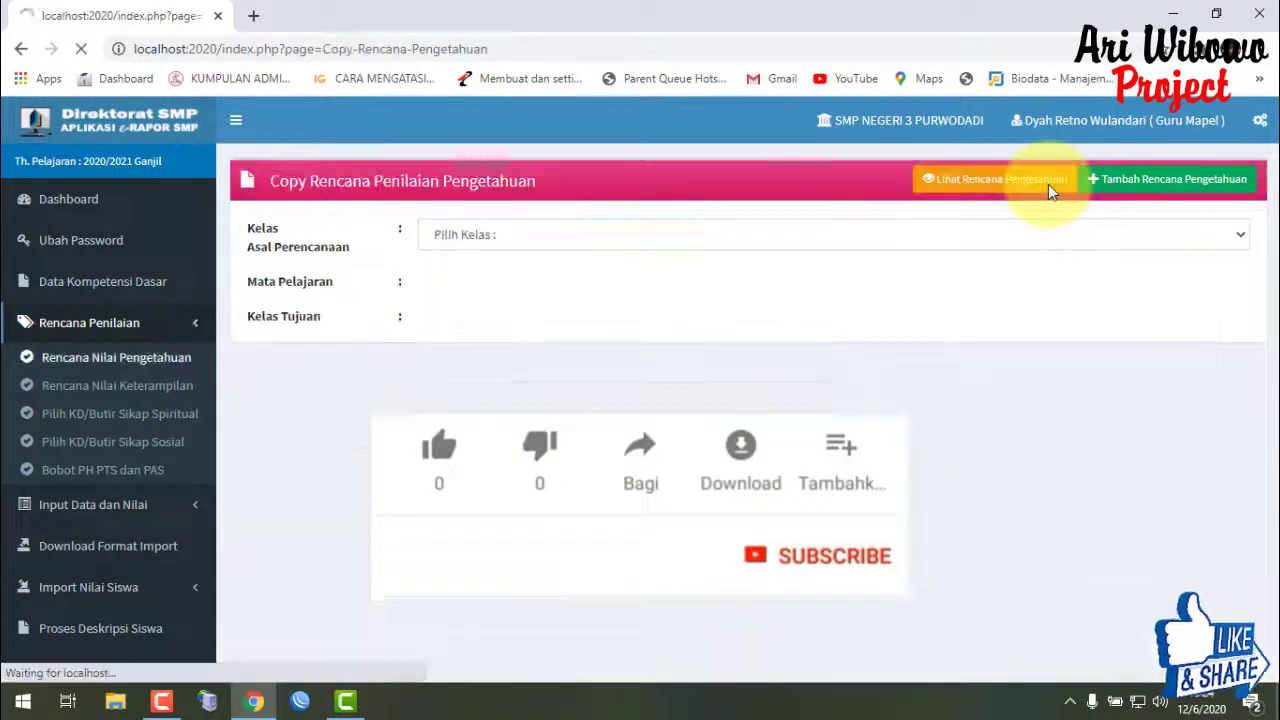
pyautogui.click(960, 244)
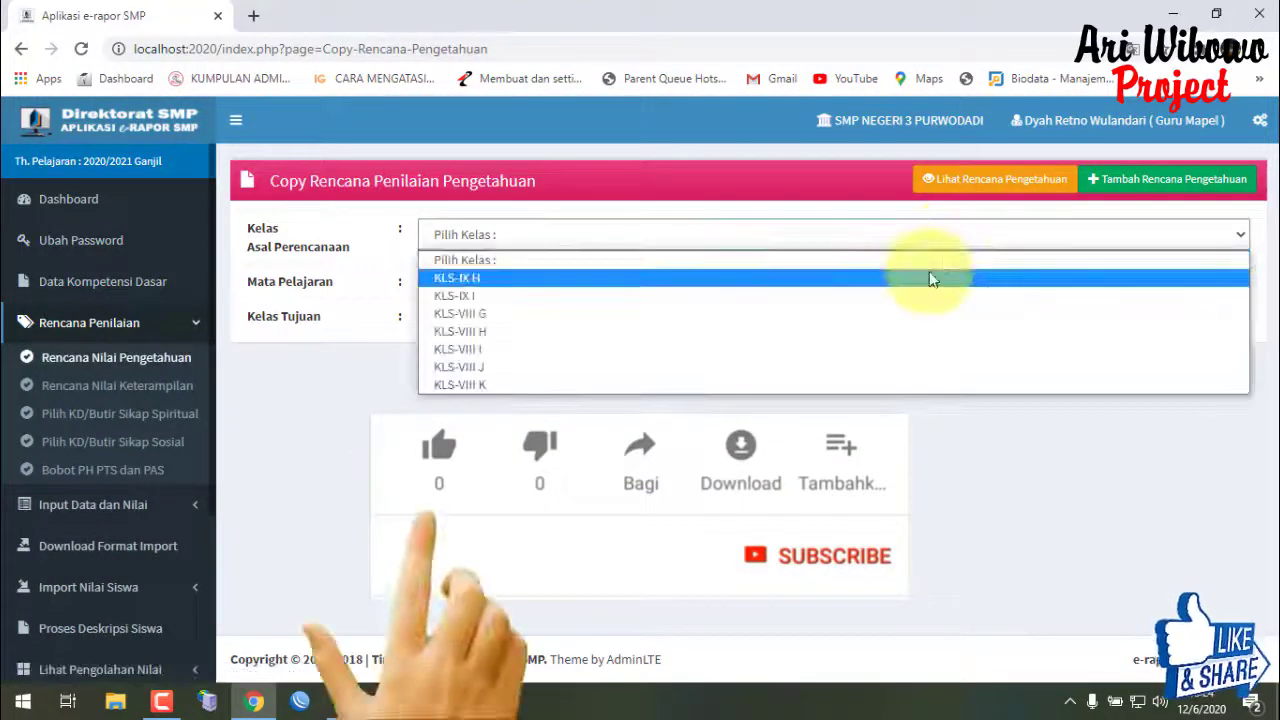
pyautogui.click(927, 279)
pyautogui.click(924, 285)
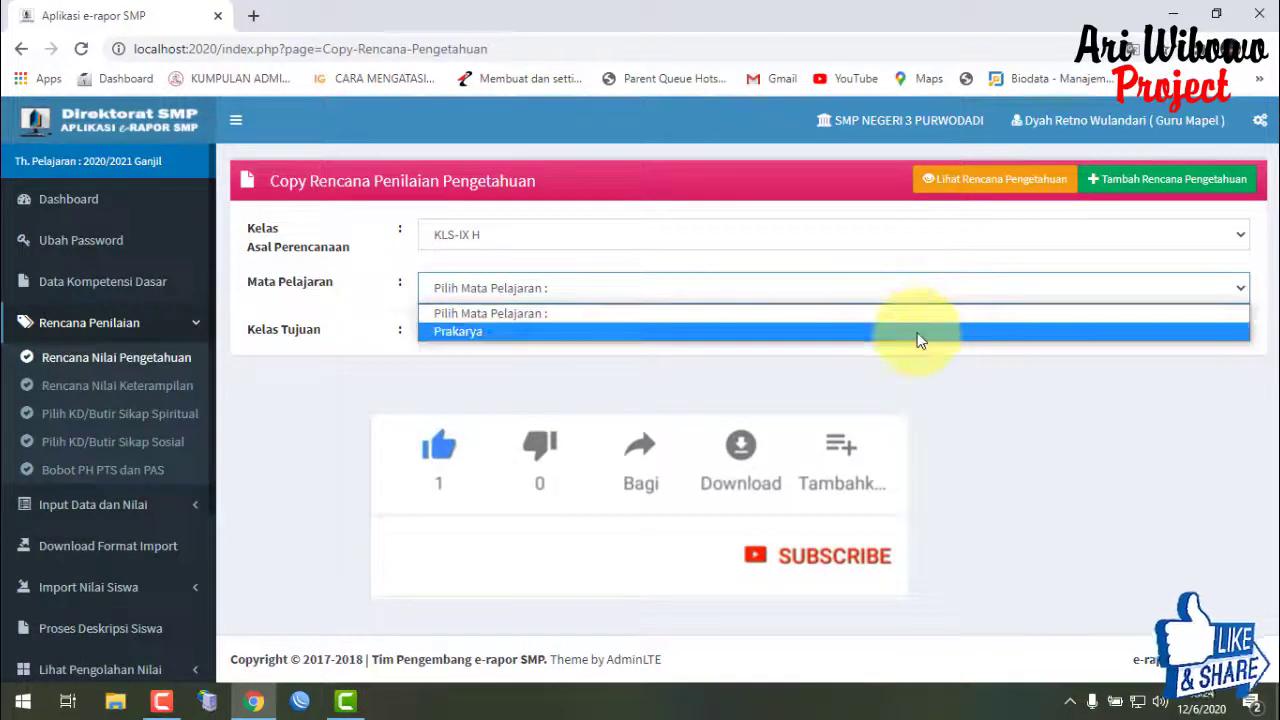
pyautogui.click(918, 330)
pyautogui.click(914, 338)
pyautogui.click(902, 379)
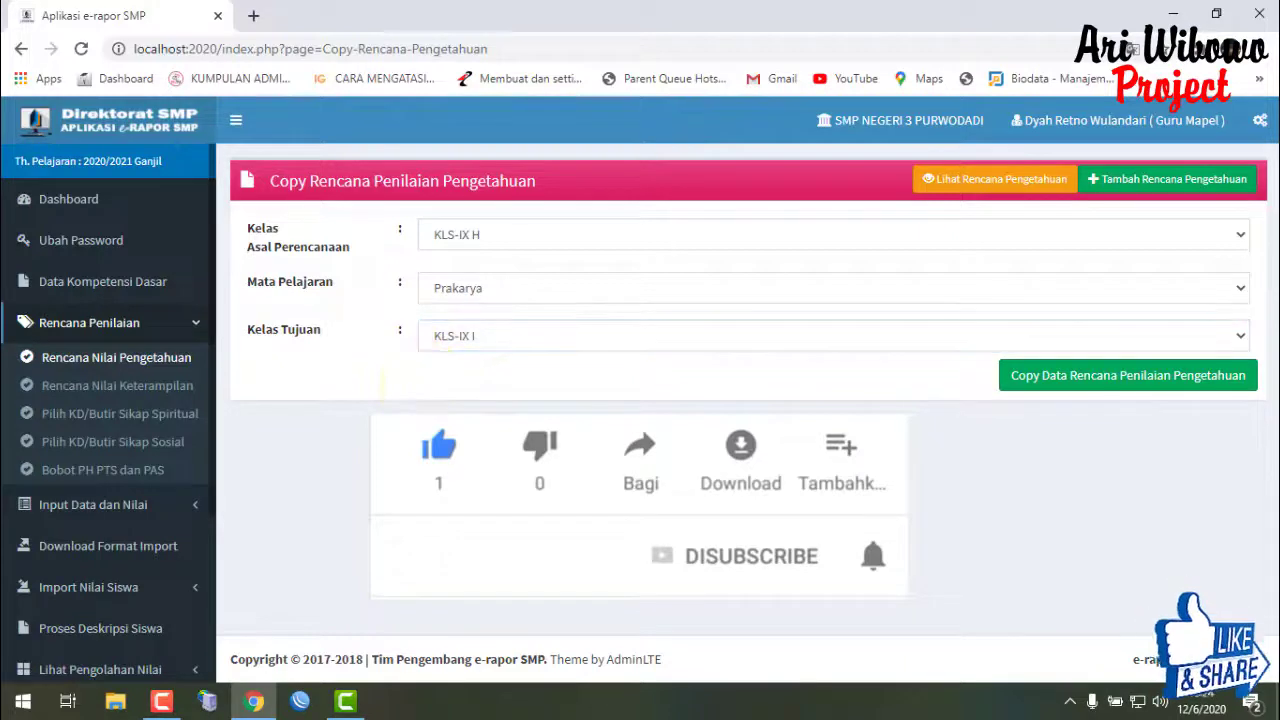
# - Expand and collapse the Rencana Penilaian and data input sidebar menu groups
pyautogui.click(165, 322)
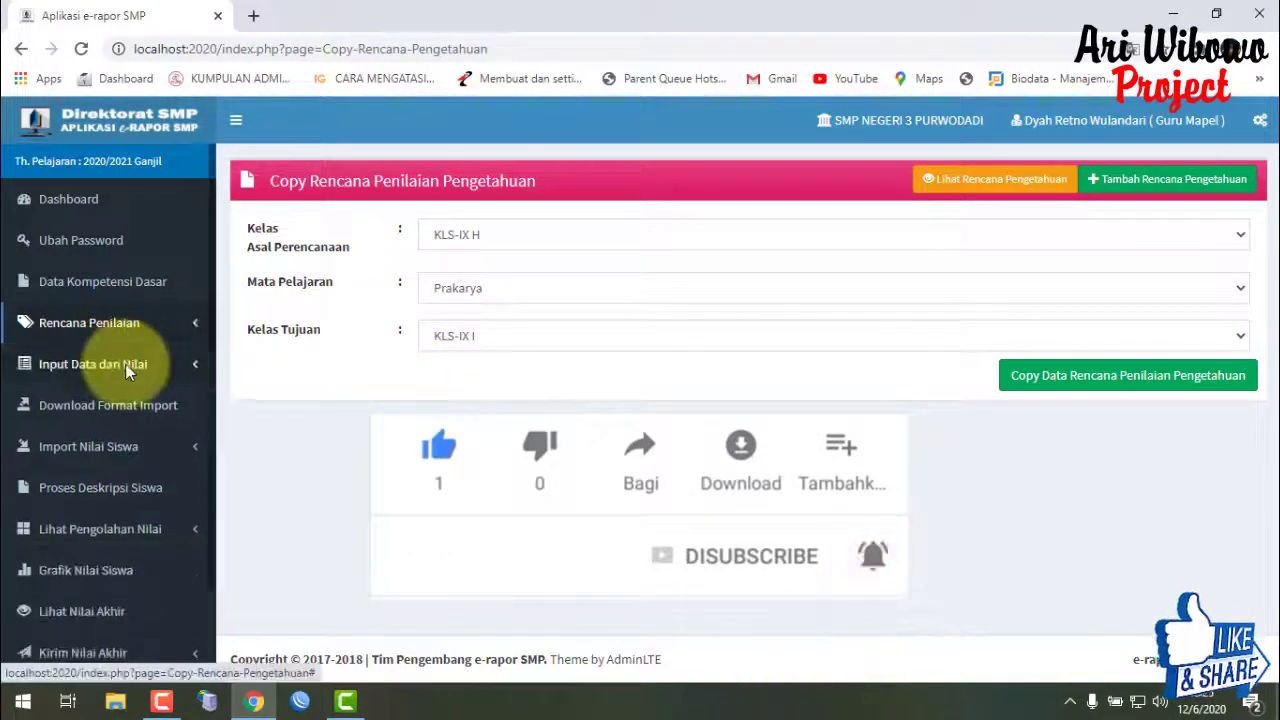
pyautogui.click(125, 364)
pyautogui.click(130, 332)
pyautogui.click(139, 333)
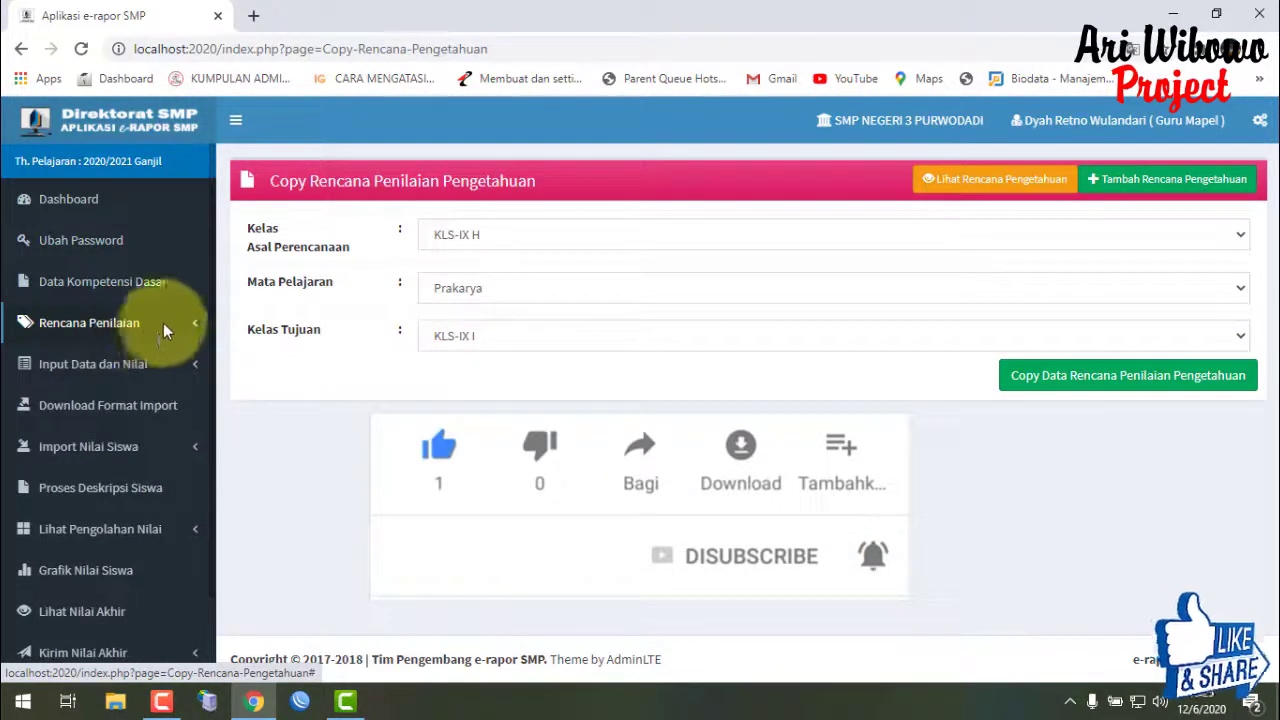
pyautogui.click(197, 327)
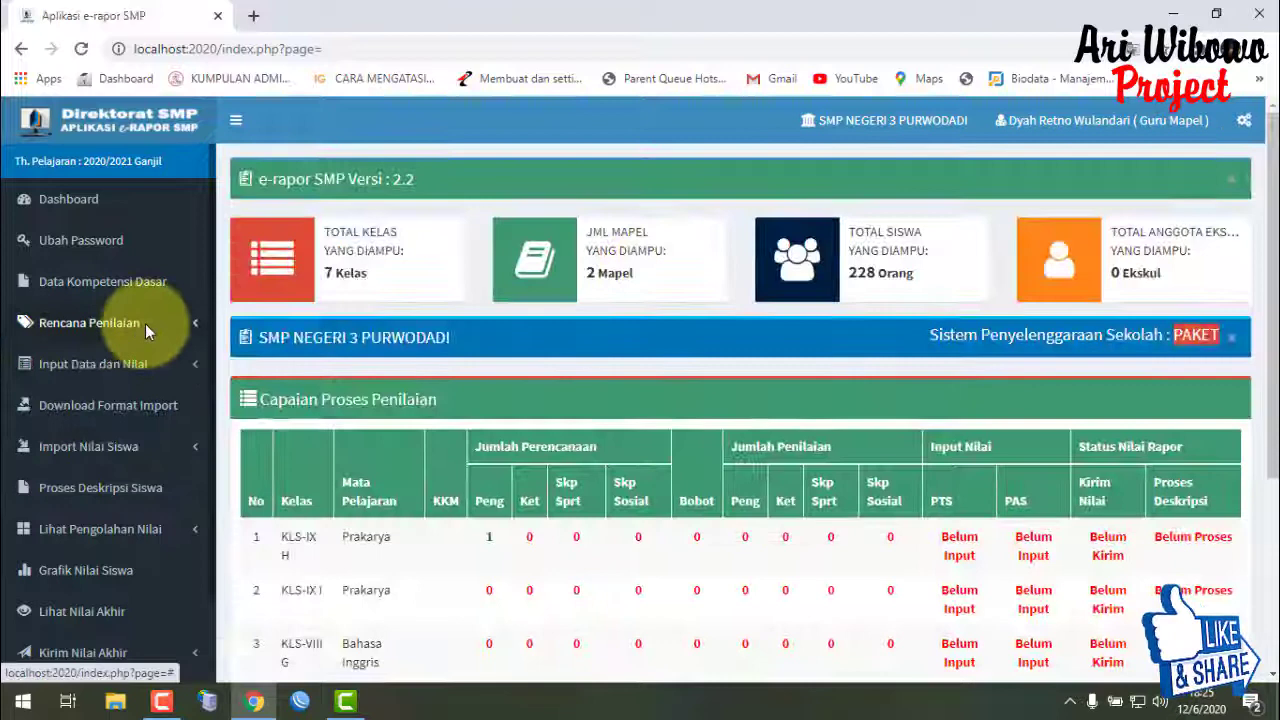
pyautogui.click(145, 323)
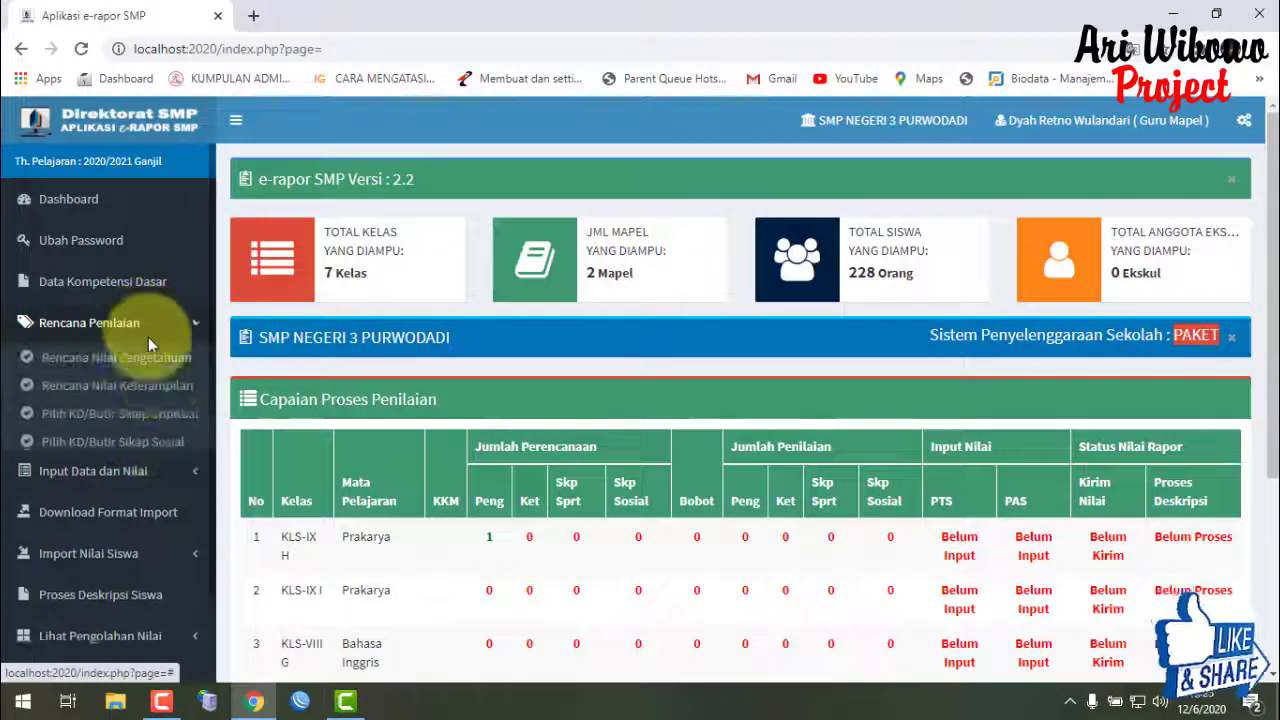
# - On the skills assessment plan page, choose KLS-IX H, Prakarya, and 1 assessment
pyautogui.click(164, 389)
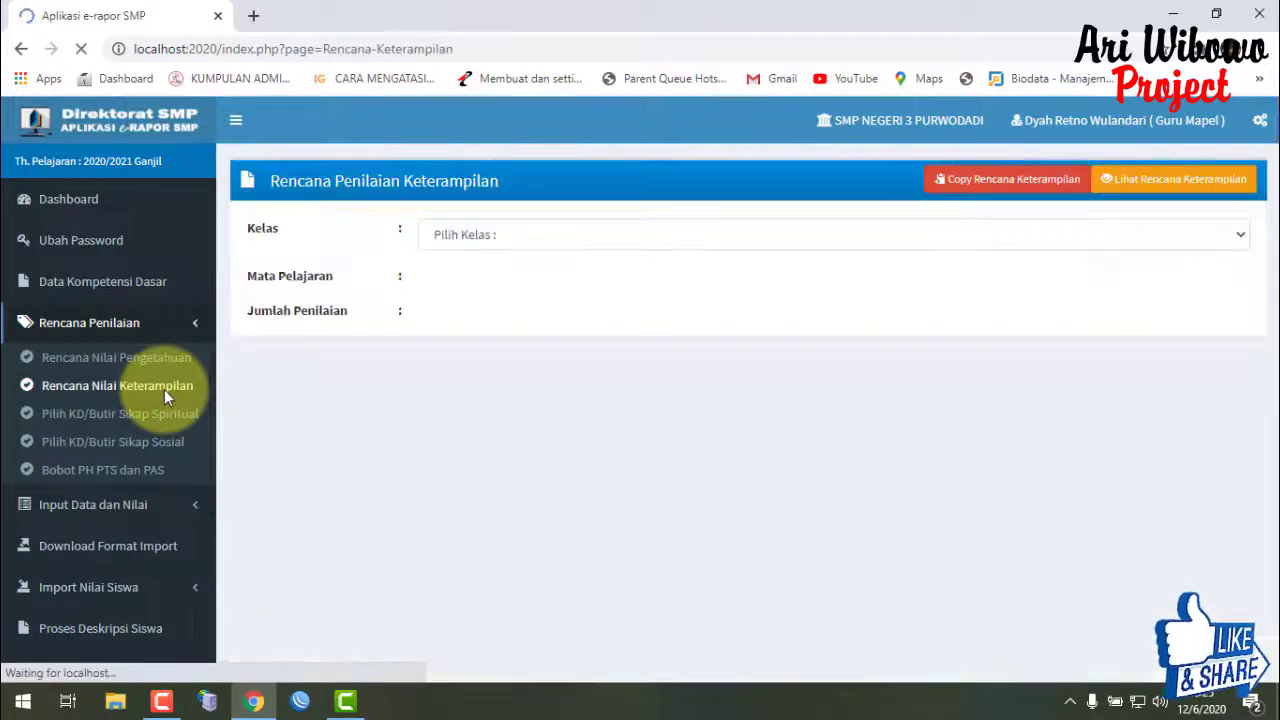
pyautogui.click(515, 240)
pyautogui.click(518, 278)
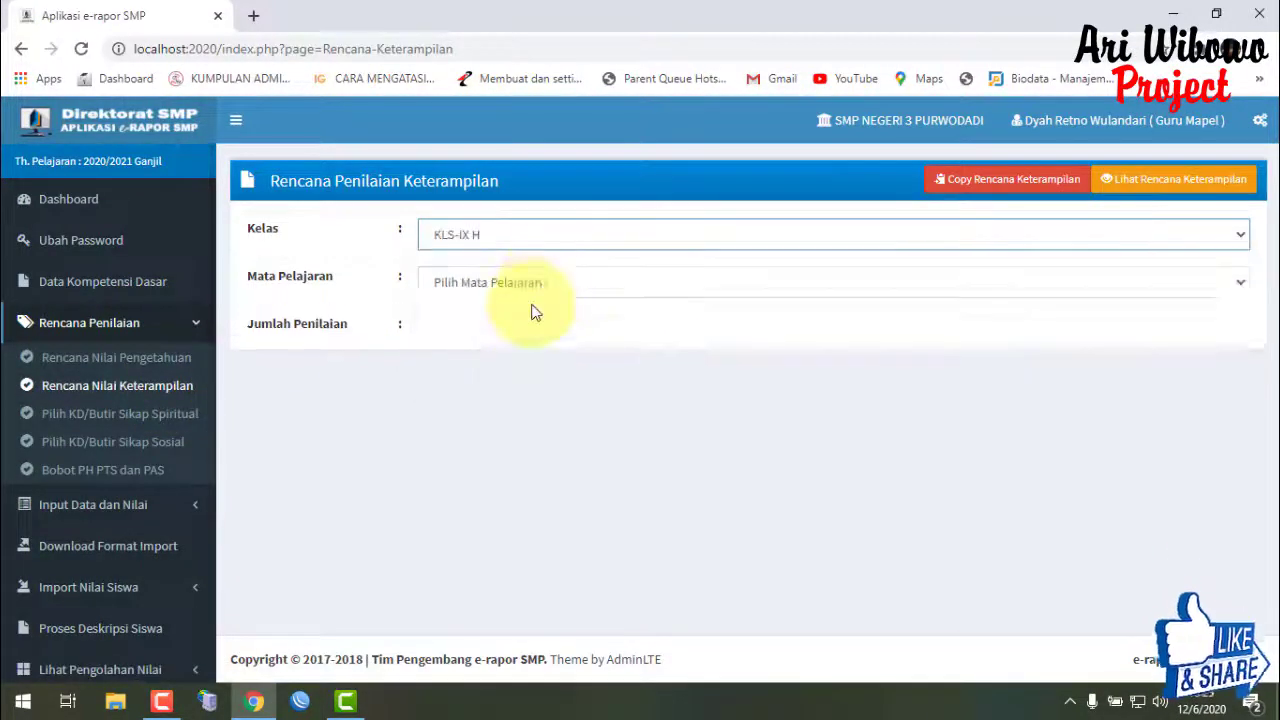
pyautogui.click(535, 283)
pyautogui.click(548, 322)
pyautogui.click(548, 330)
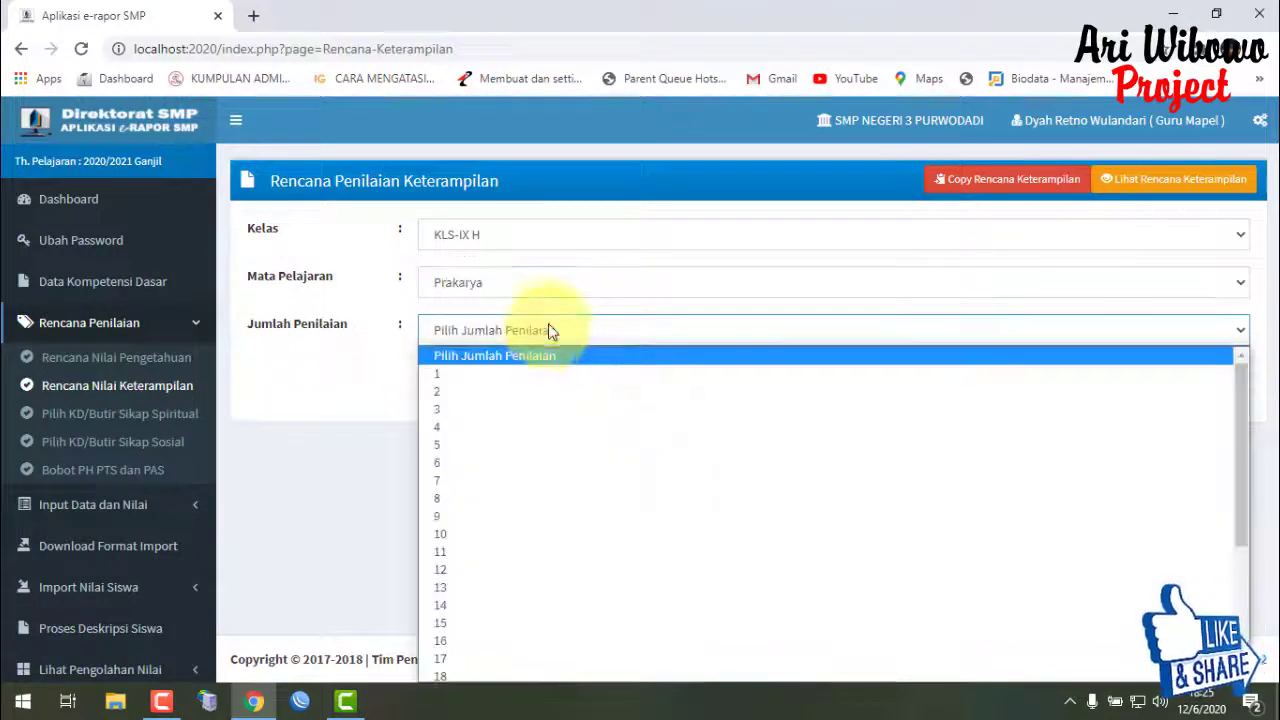
pyautogui.click(557, 375)
# - Set the P1 assessment technique to Projek and include competency 4.1.BD
pyautogui.click(880, 482)
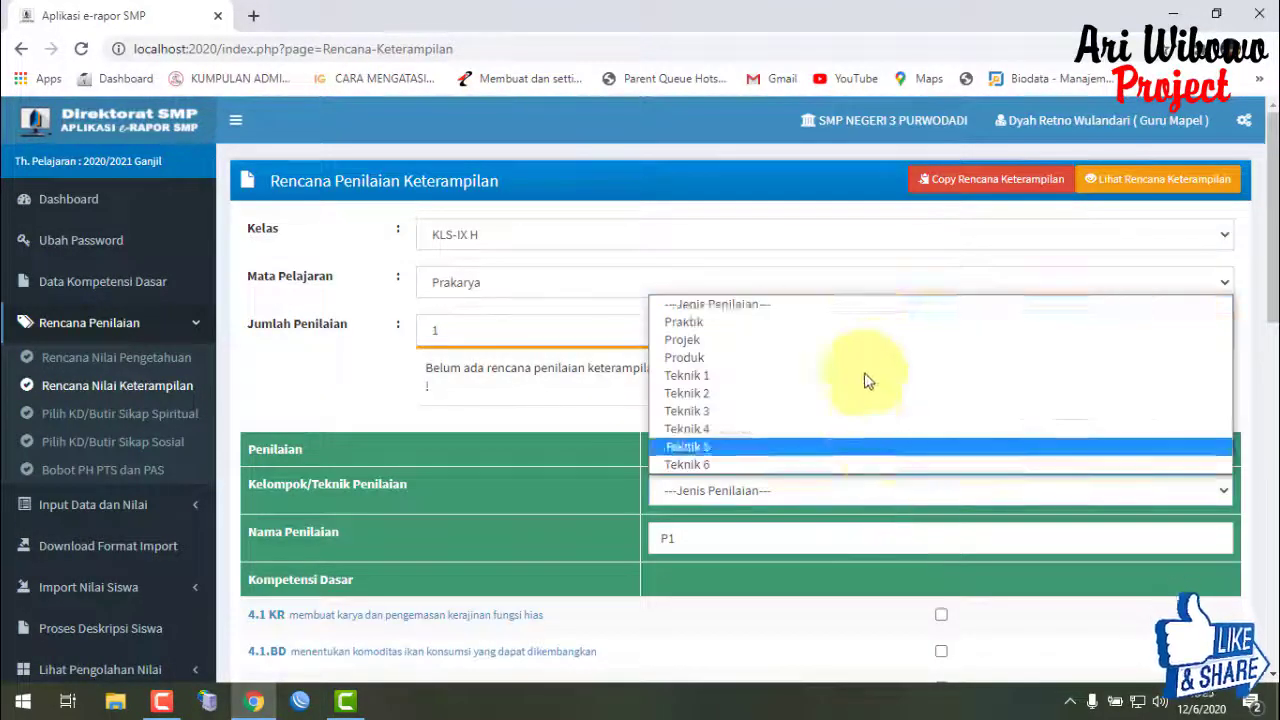
pyautogui.click(866, 358)
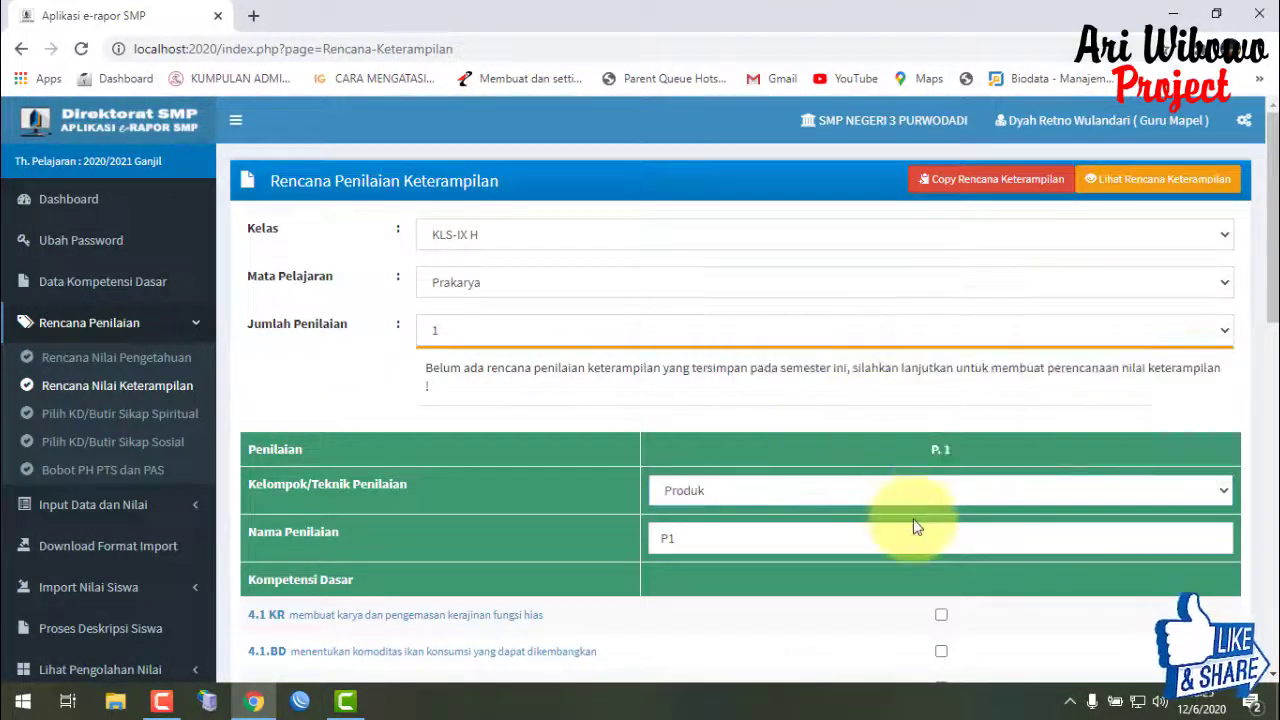
pyautogui.click(841, 491)
pyautogui.click(808, 345)
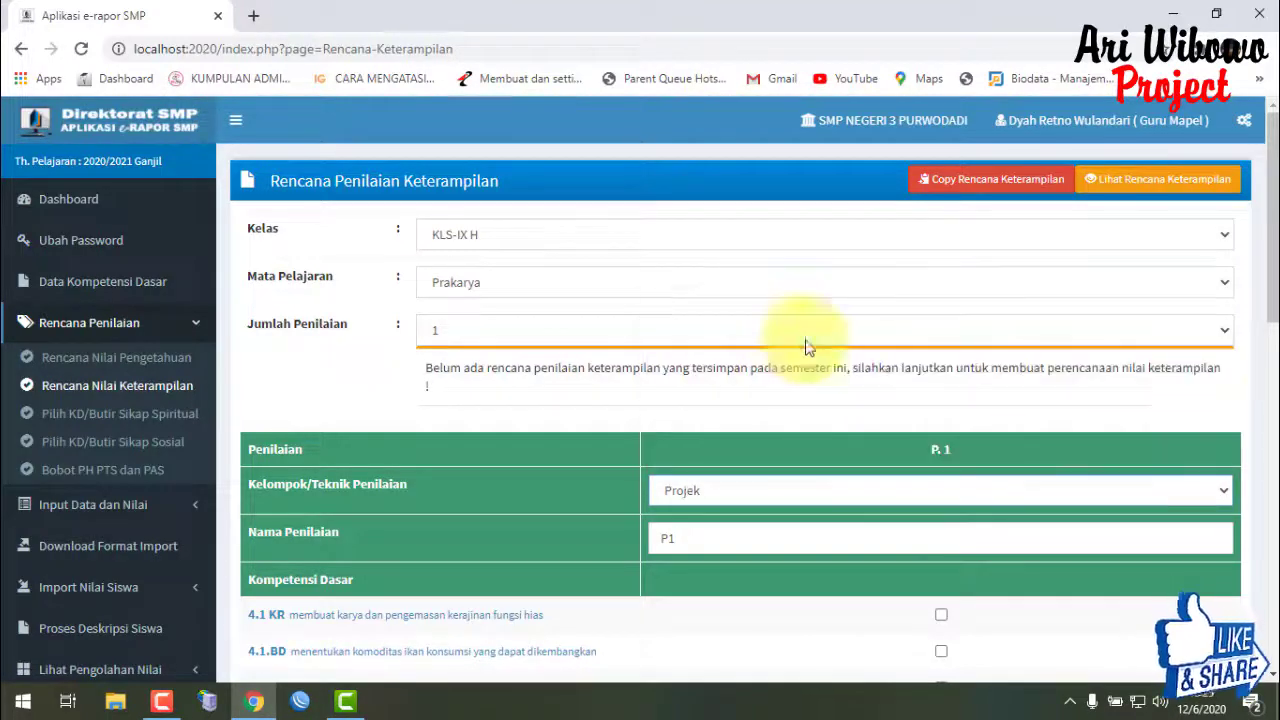
pyautogui.moveTo(1265, 298); pyautogui.dragTo(1270, 432)
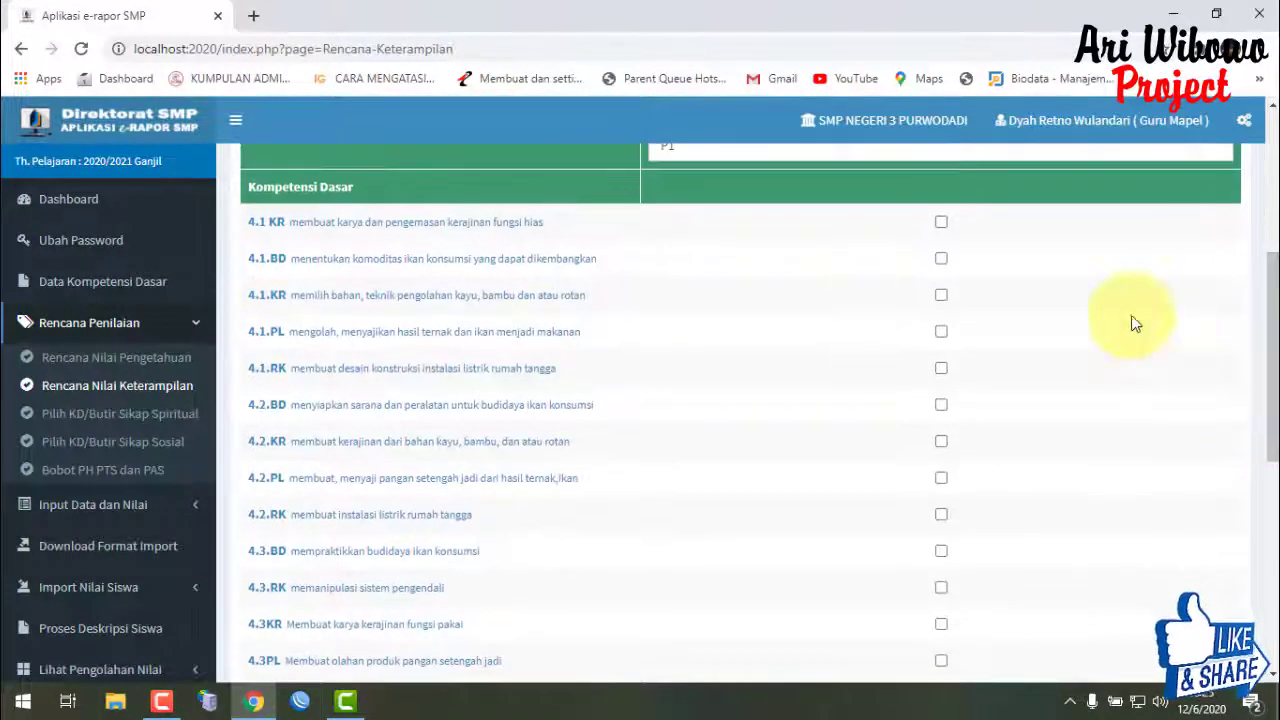
pyautogui.click(941, 258)
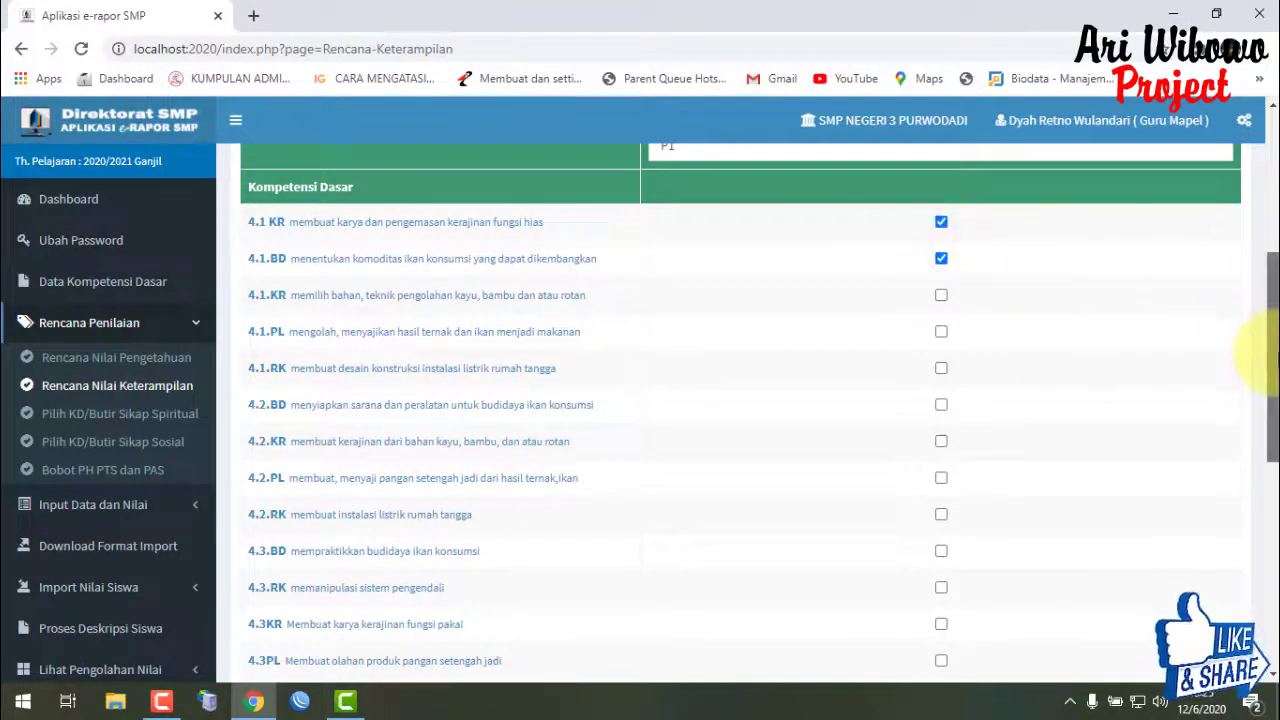
pyautogui.moveTo(1270, 355); pyautogui.dragTo(1260, 271)
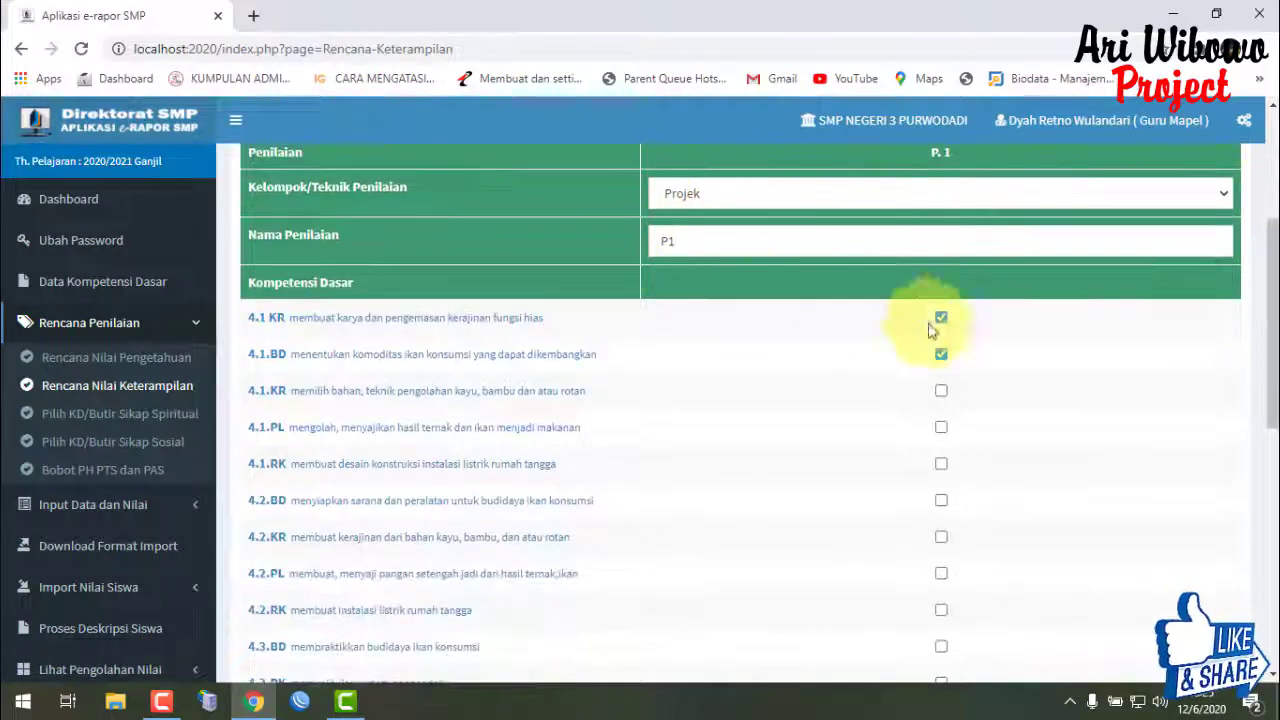
pyautogui.scroll(3, 929, 329)
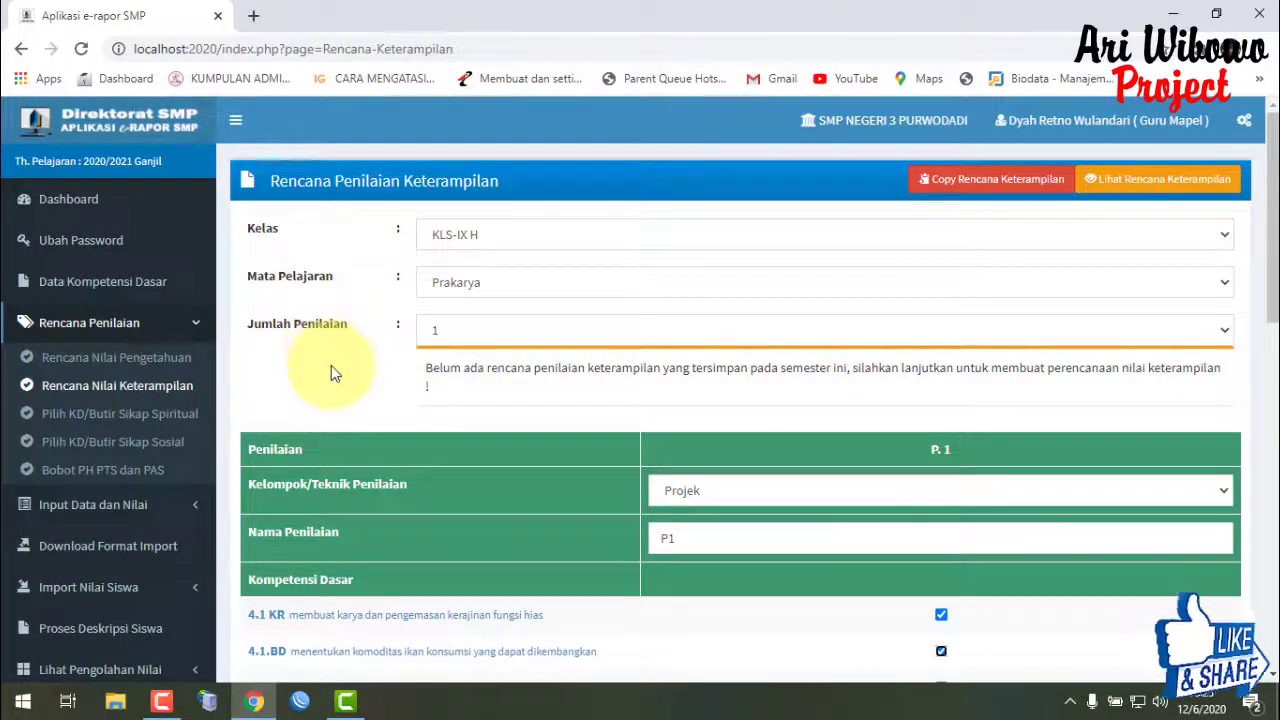
pyautogui.moveTo(298, 328); pyautogui.dragTo(305, 372)
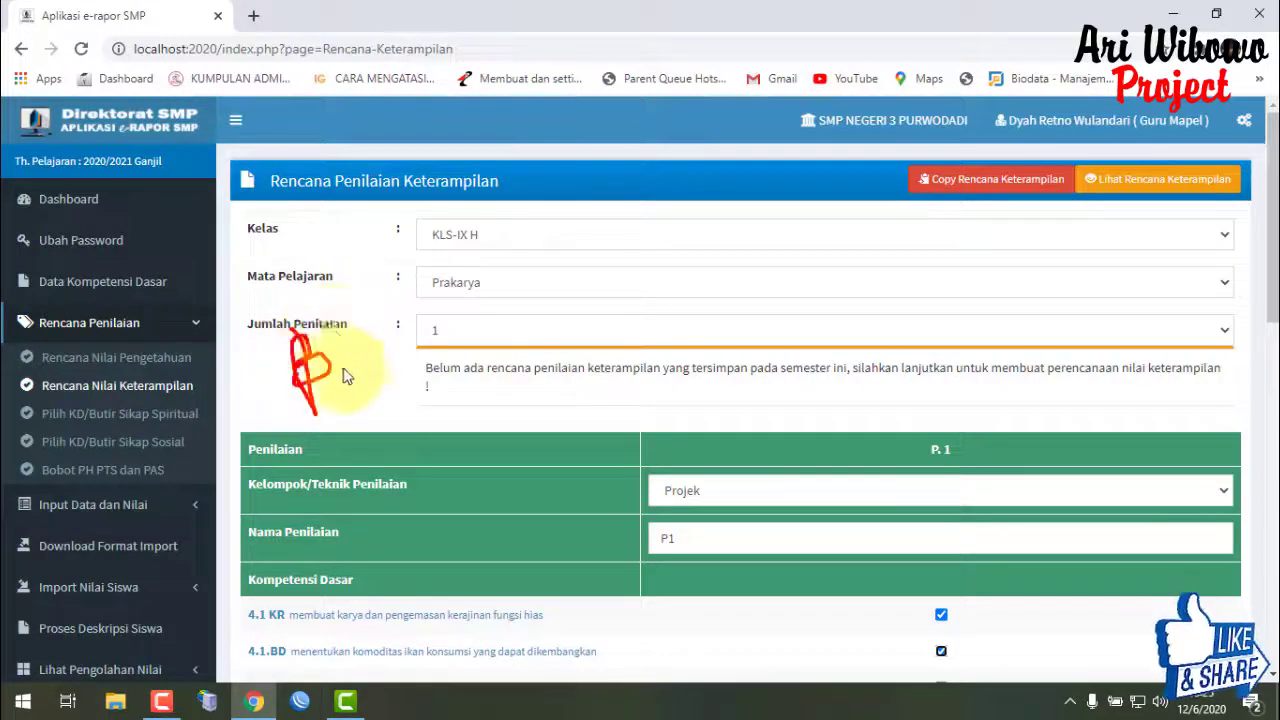
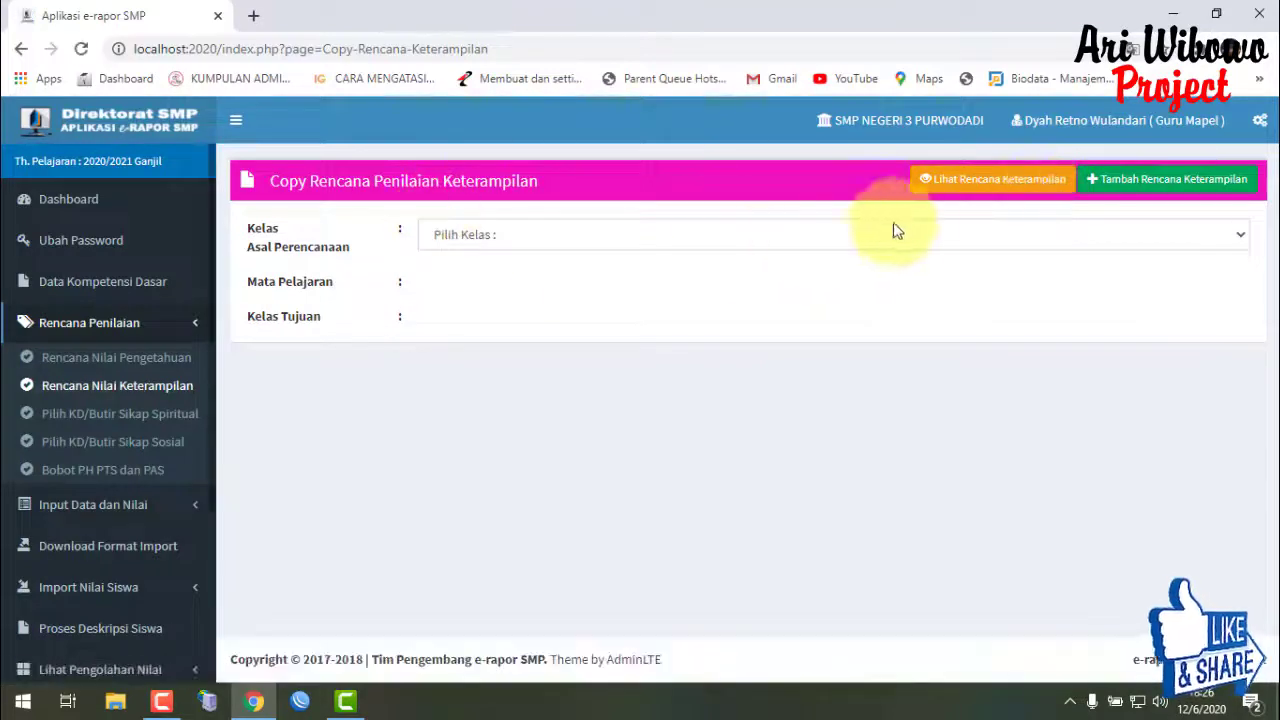
# - Fill the copy form with source class KLS-IX H, subject Prakarya and target class KLS-IX I
pyautogui.click(910, 235)
pyautogui.click(744, 280)
pyautogui.click(722, 296)
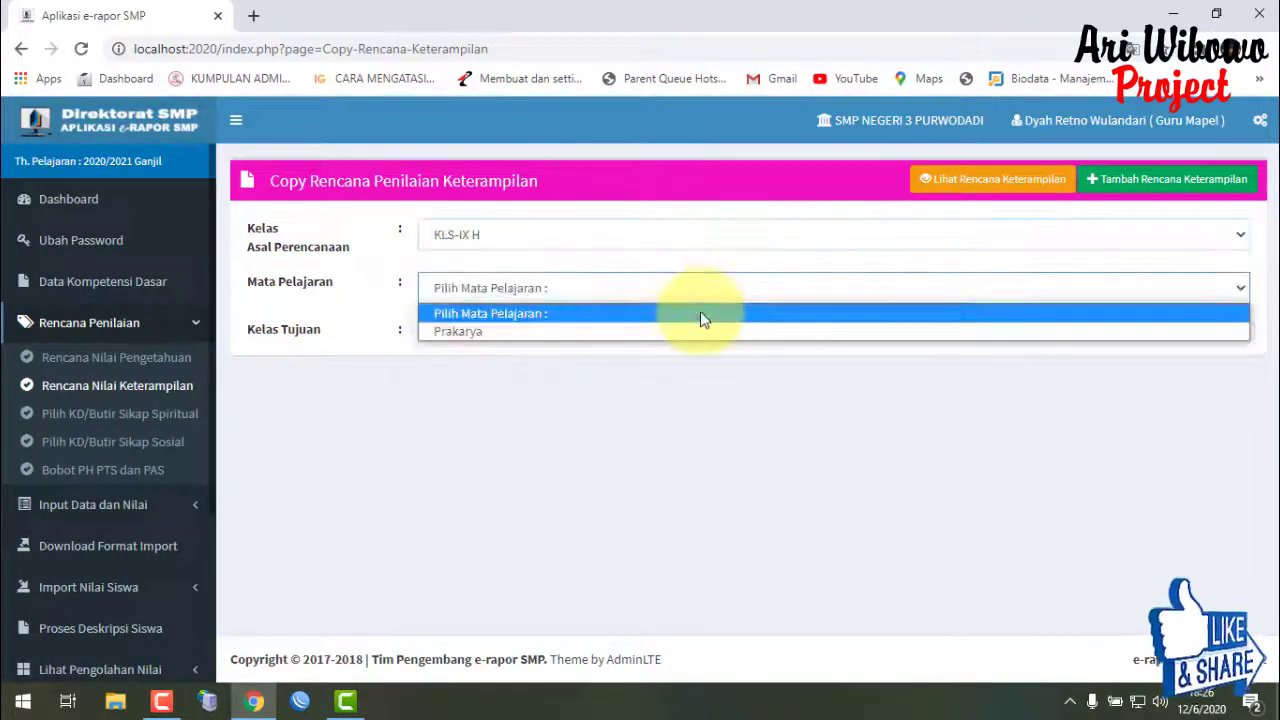
pyautogui.click(690, 331)
pyautogui.click(655, 338)
pyautogui.click(640, 382)
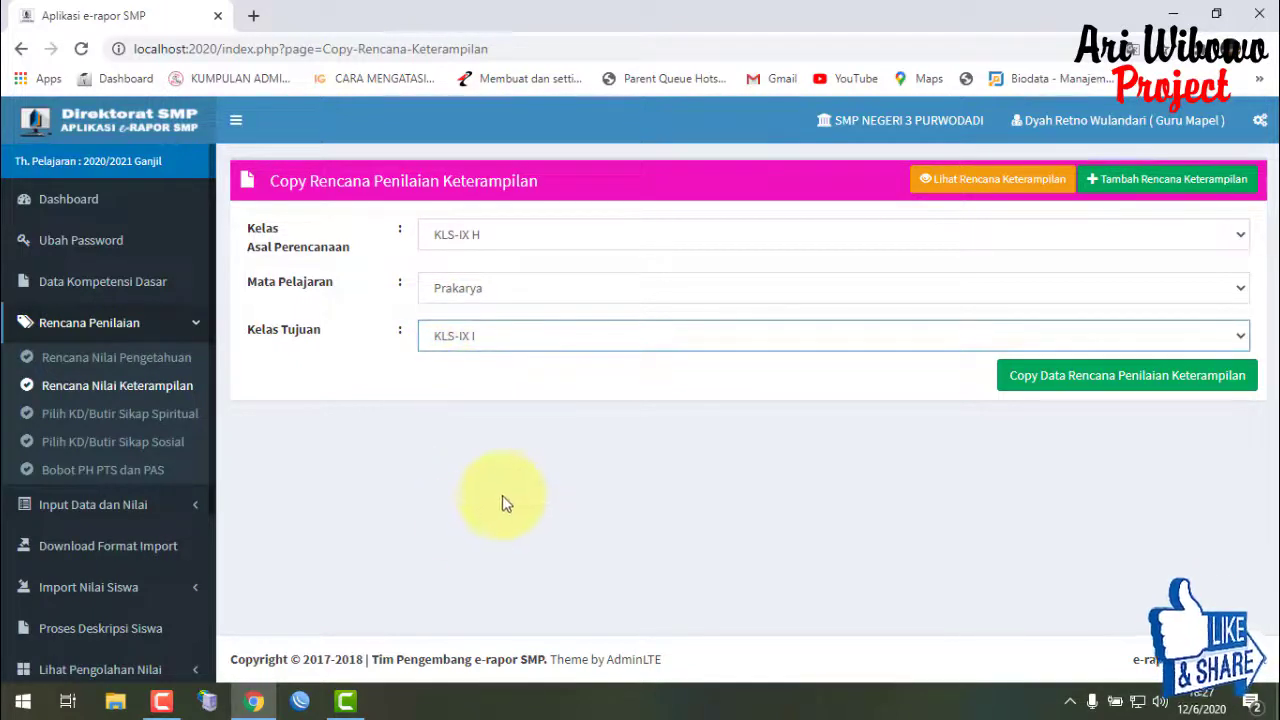
# - Load the spiritual attitude items for class KLS-IX H and subject Prakarya
pyautogui.click(81, 424)
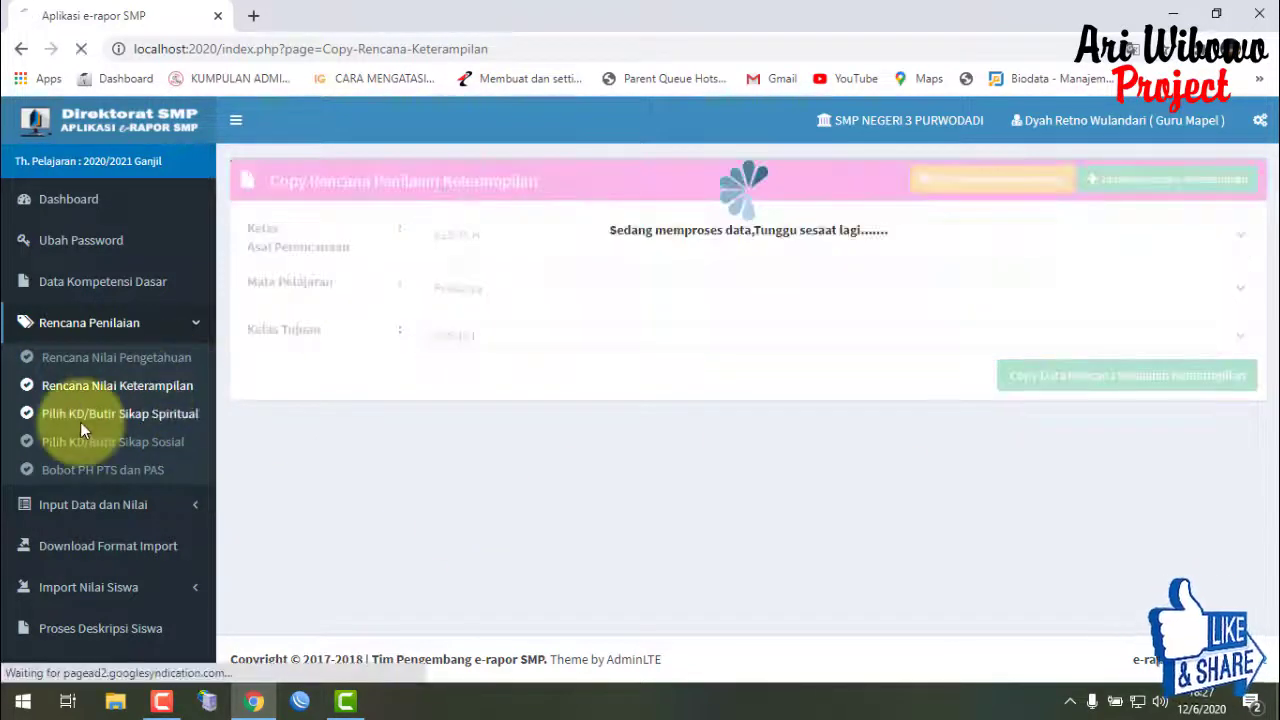
pyautogui.click(530, 235)
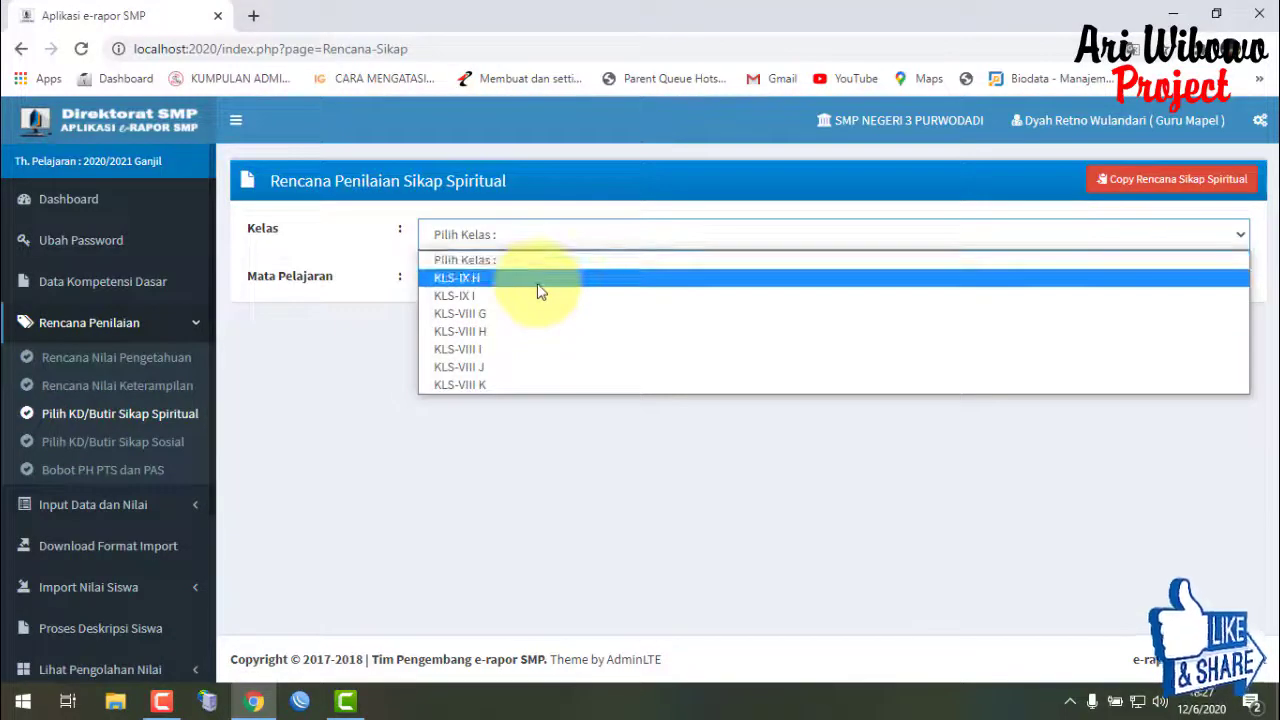
pyautogui.click(540, 276)
pyautogui.click(514, 283)
pyautogui.click(522, 326)
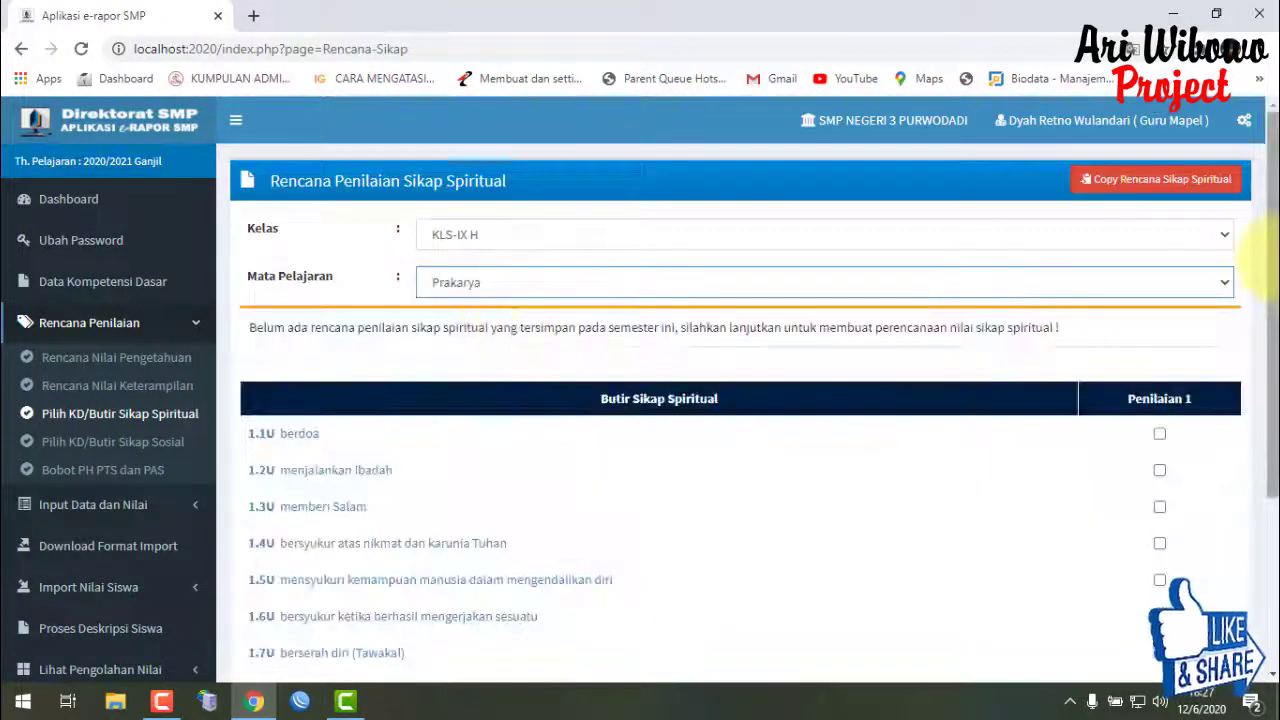
pyautogui.moveTo(1268, 265); pyautogui.dragTo(1275, 362)
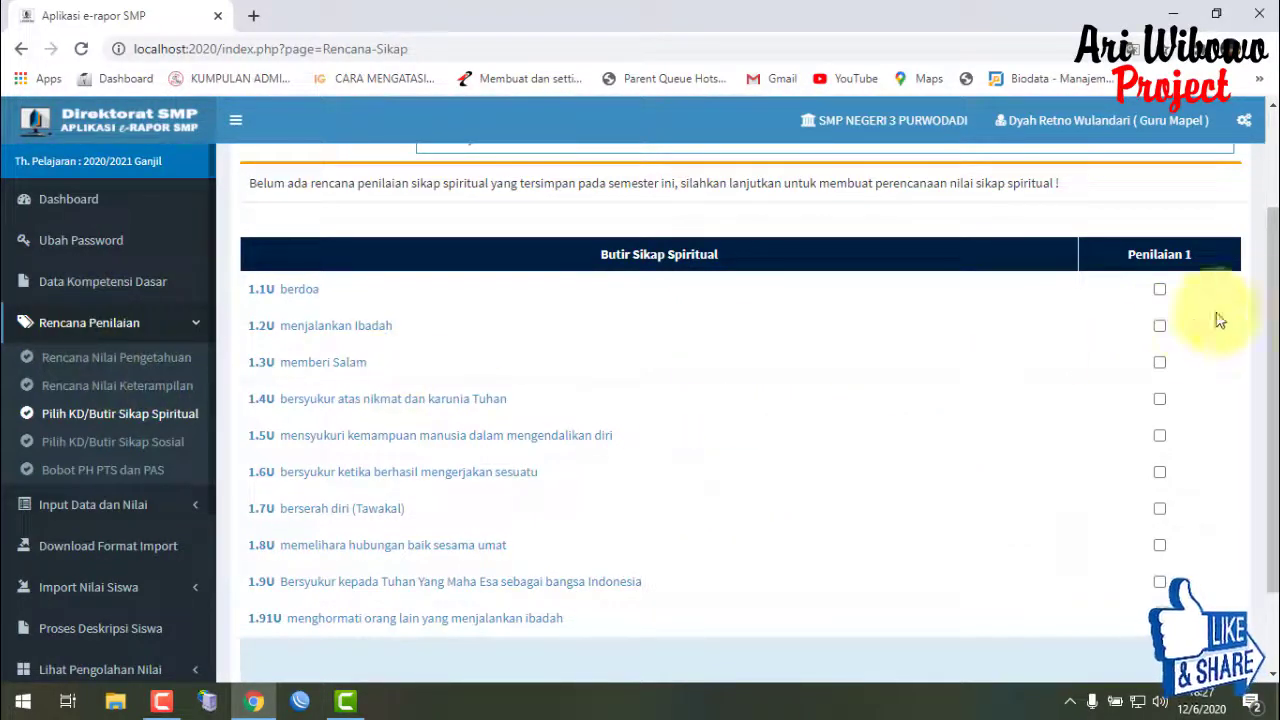
pyautogui.scroll(-2, 1179, 344)
pyautogui.scroll(2, 1169, 313)
pyautogui.scroll(1, 1169, 320)
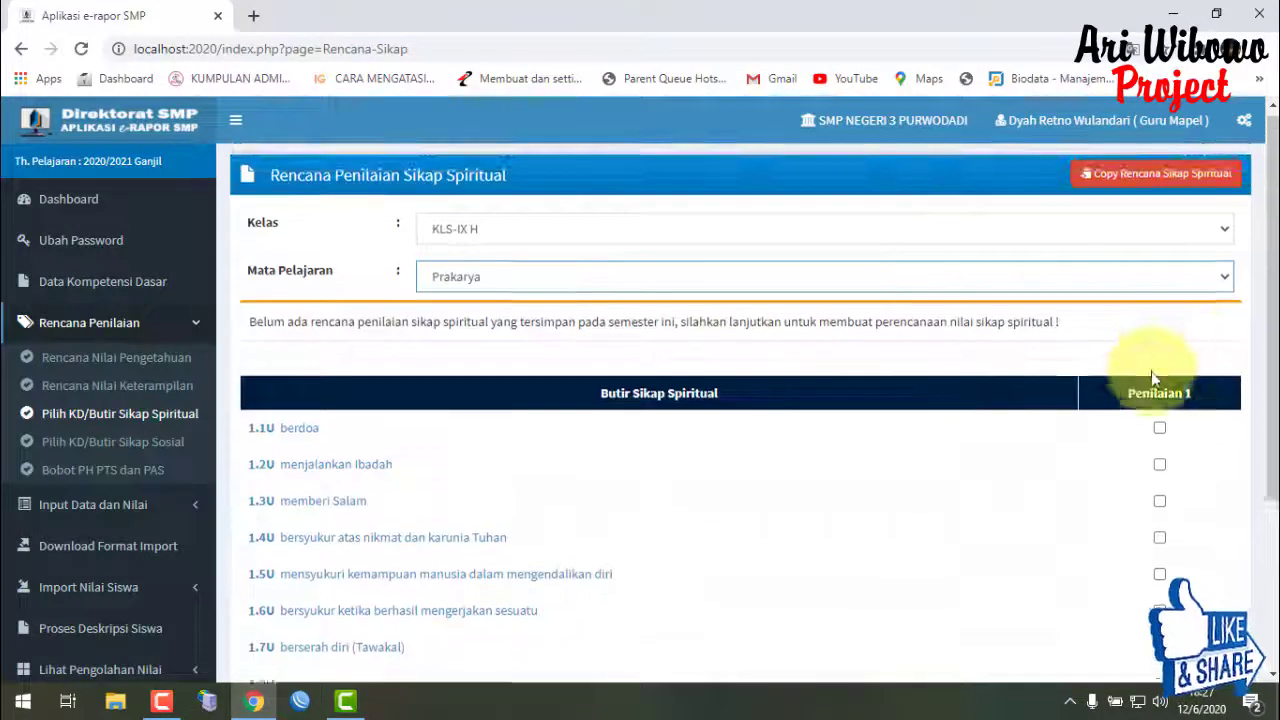
pyautogui.scroll(-3, 1160, 360)
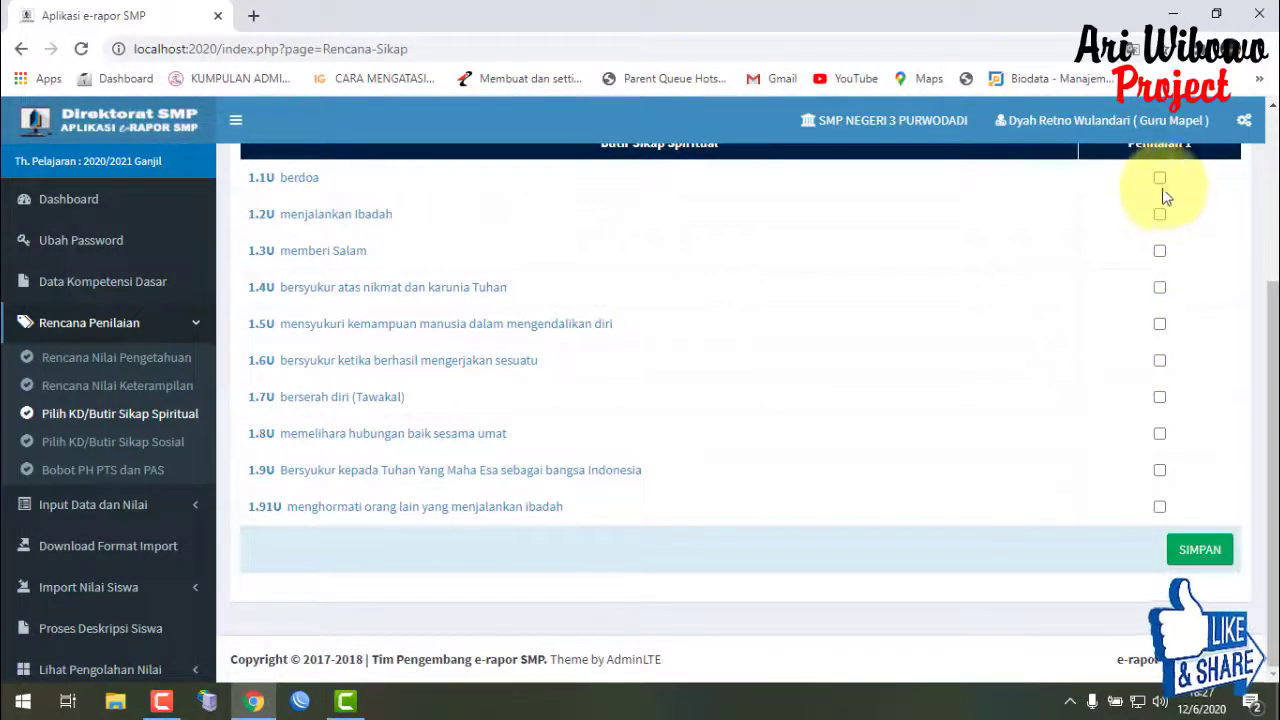
# - Include 1.3U memberi Salam and save the spiritual plan, confirming the replacement
pyautogui.click(1159, 252)
pyautogui.click(1199, 550)
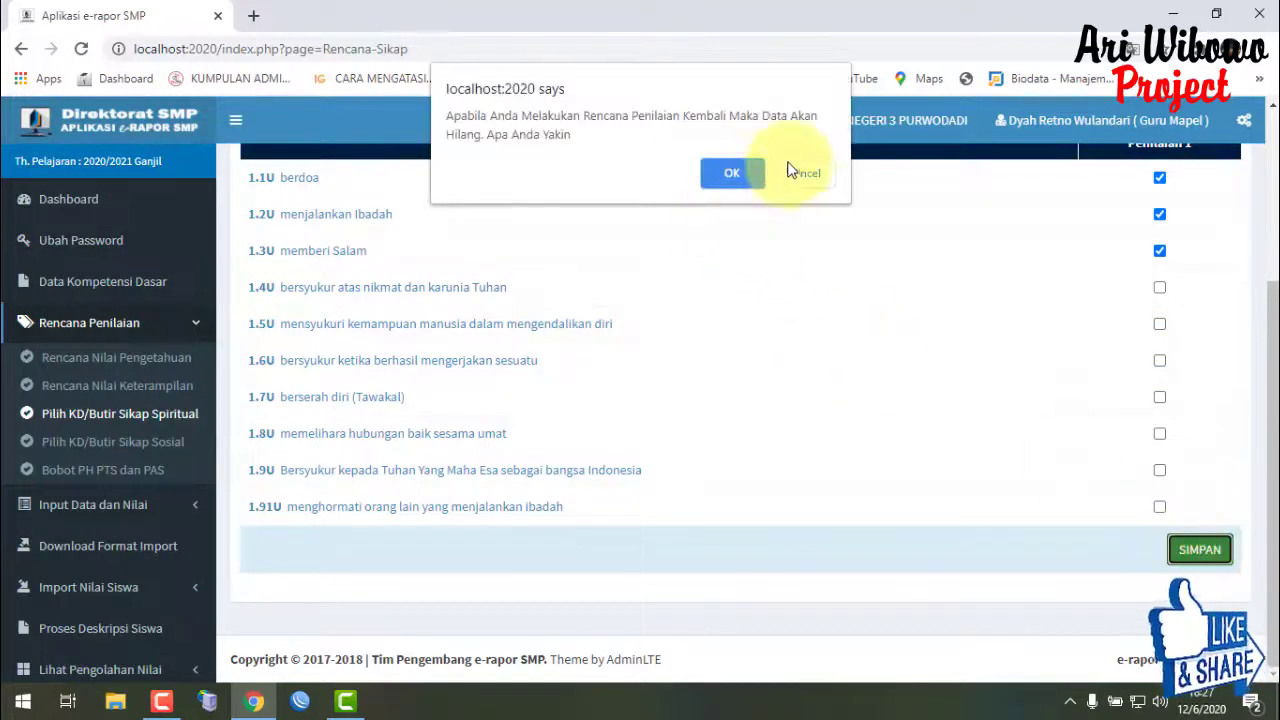
pyautogui.click(731, 169)
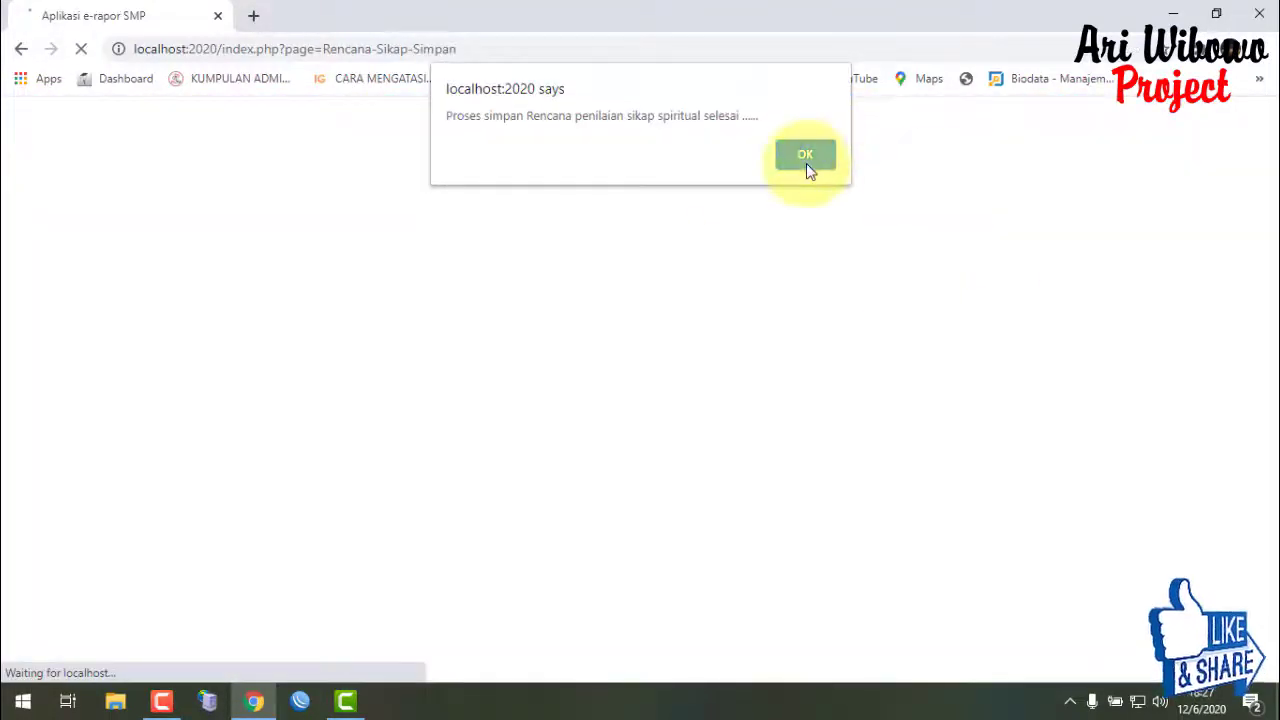
pyautogui.click(806, 160)
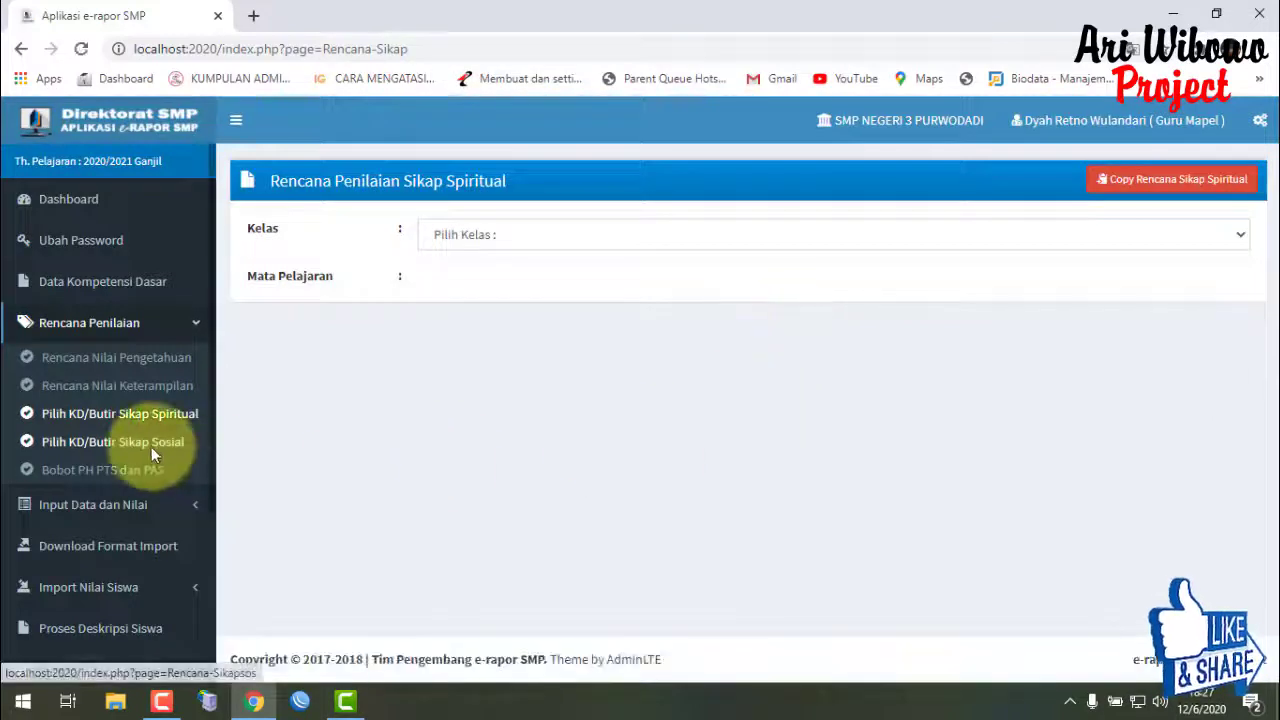
# - Load the social attitude items for class KLS-IX H and subject Prakarya
pyautogui.click(152, 447)
pyautogui.click(1034, 236)
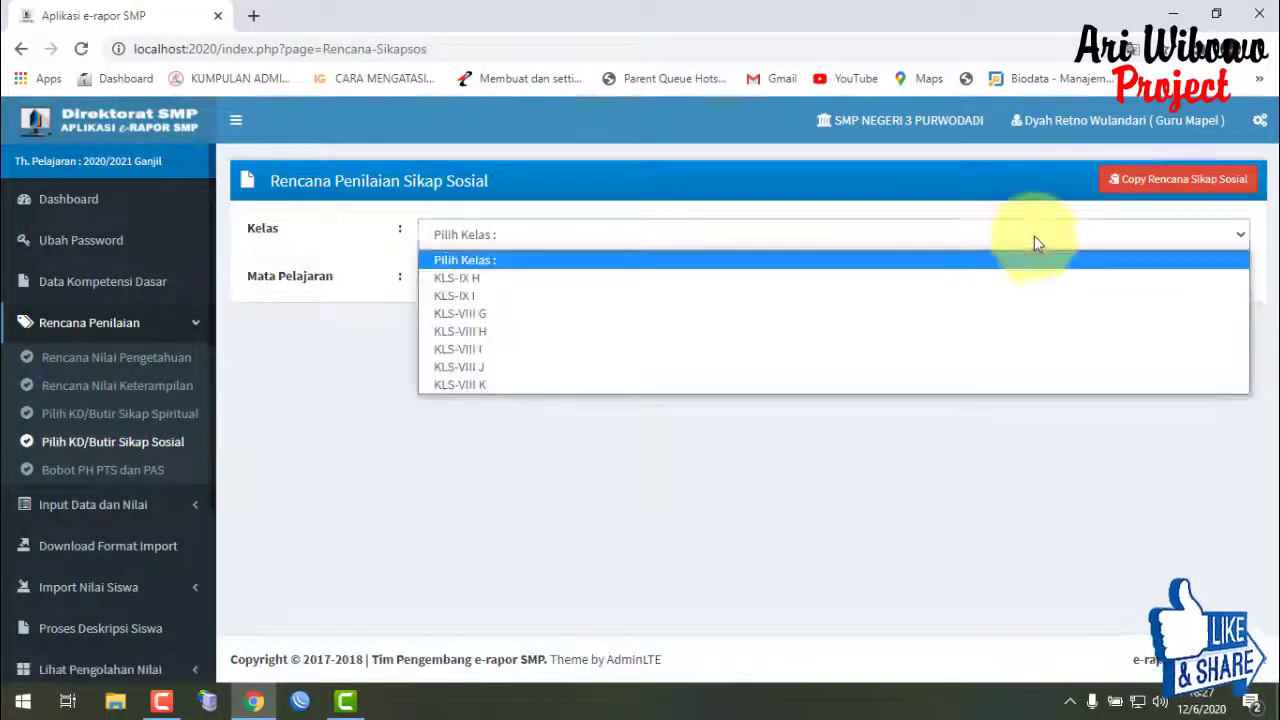
pyautogui.click(950, 286)
pyautogui.click(945, 289)
pyautogui.click(937, 312)
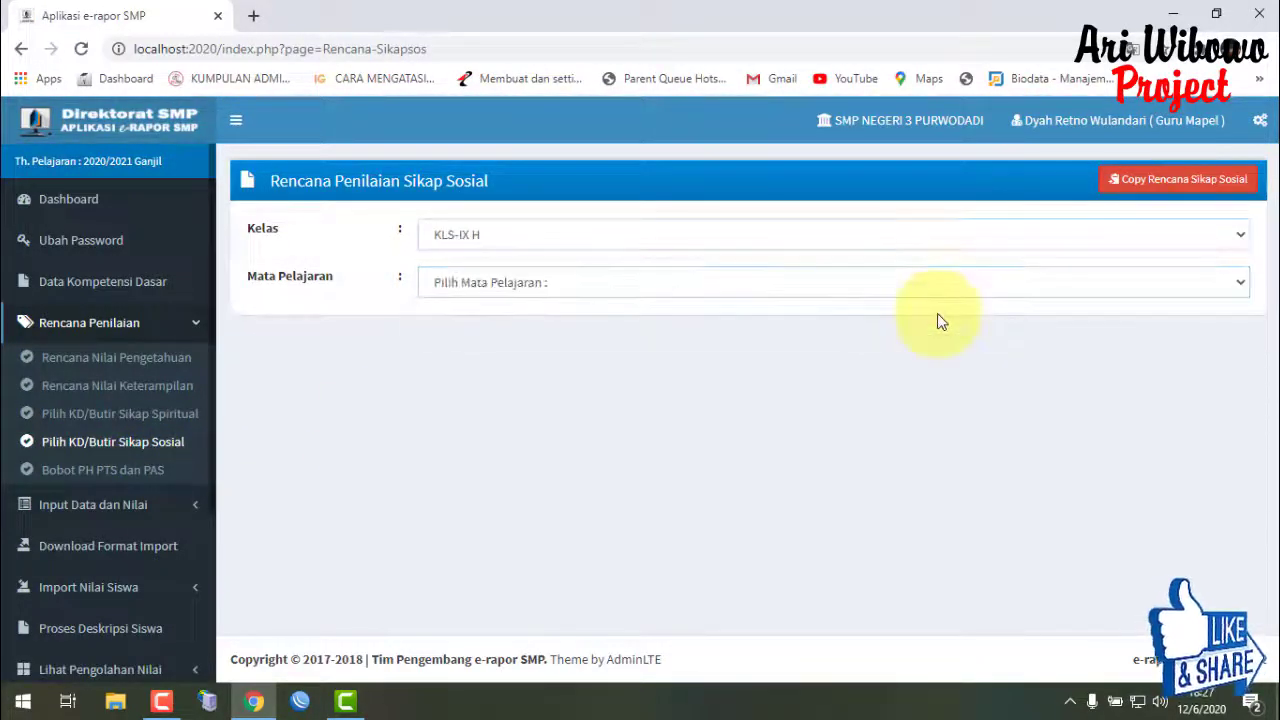
pyautogui.click(955, 289)
pyautogui.click(936, 335)
pyautogui.moveTo(1273, 202); pyautogui.dragTo(1275, 240)
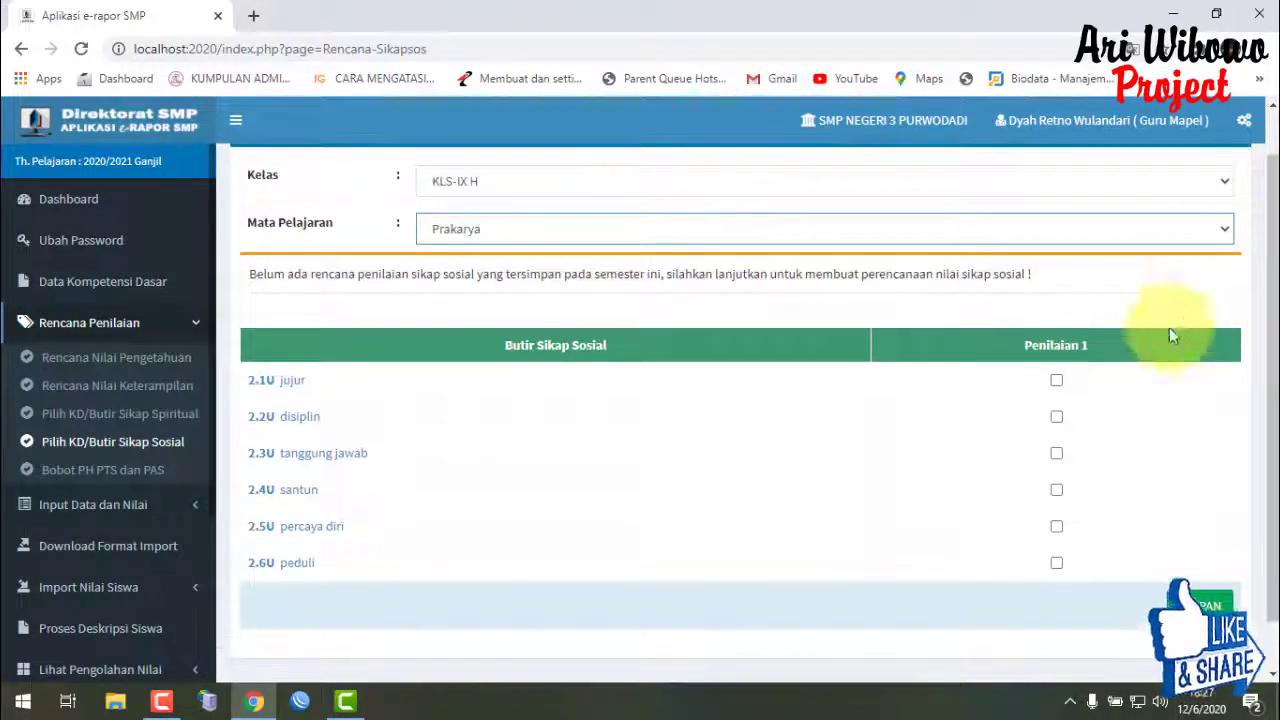
# - Tick 2.1U jujur, 2.3U tanggung jawab and 2.2U disiplin, then confirm saving the plan
pyautogui.click(1056, 380)
pyautogui.click(1056, 454)
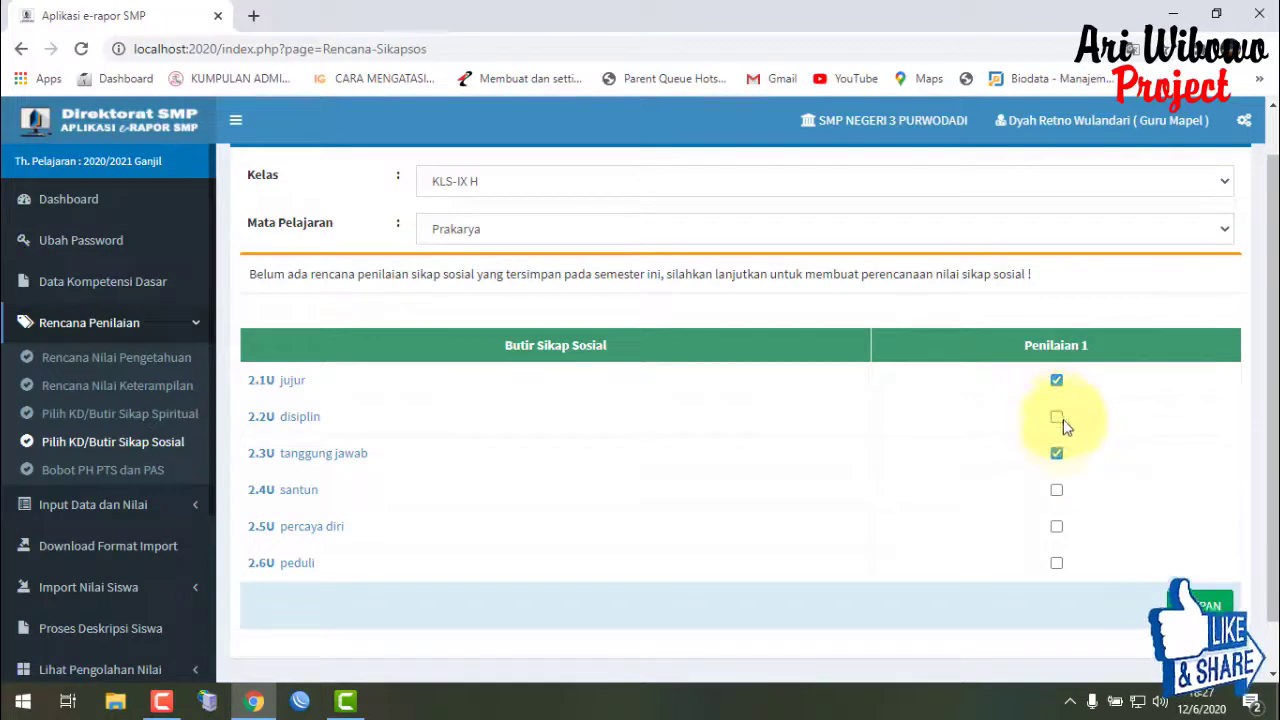
pyautogui.click(1056, 417)
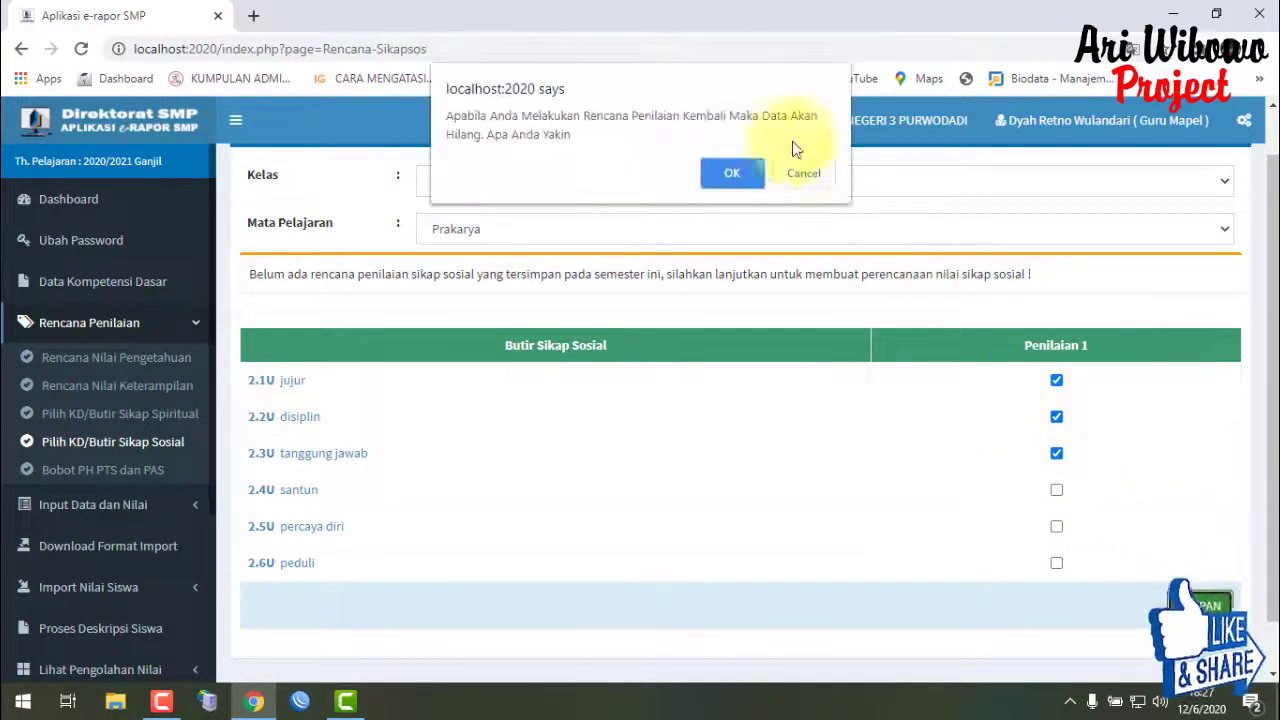
pyautogui.click(735, 172)
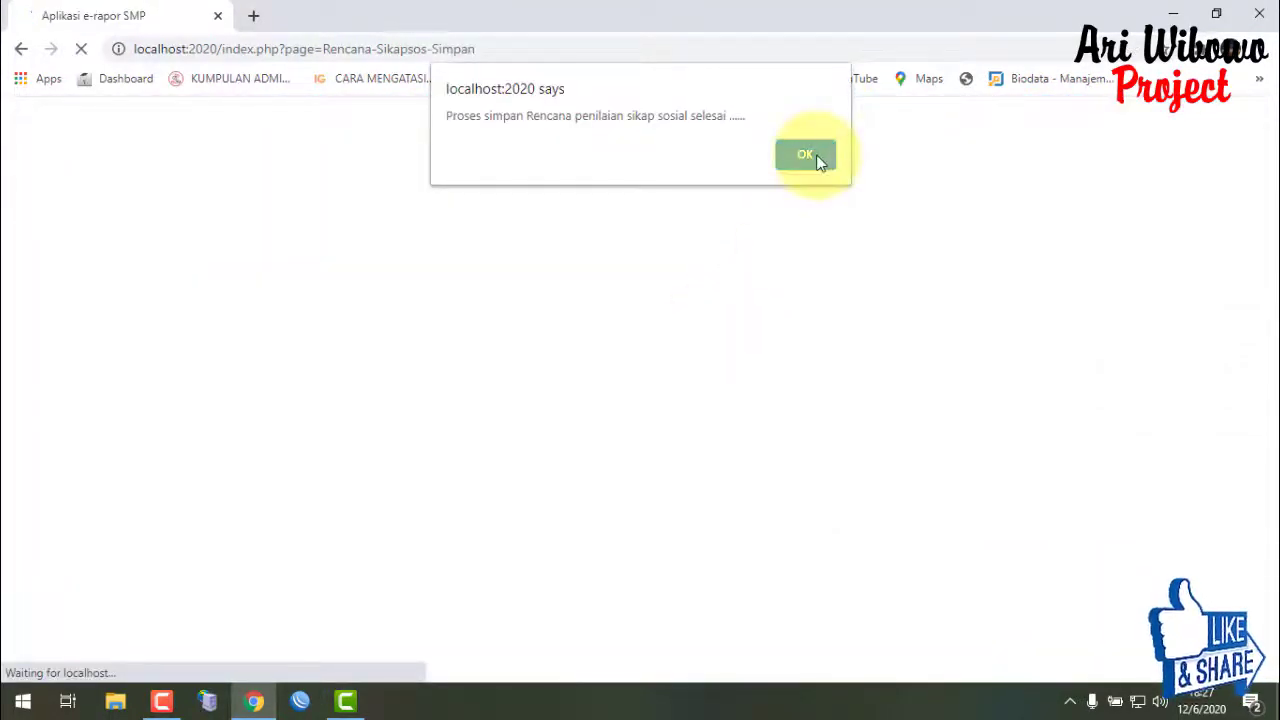
pyautogui.click(817, 160)
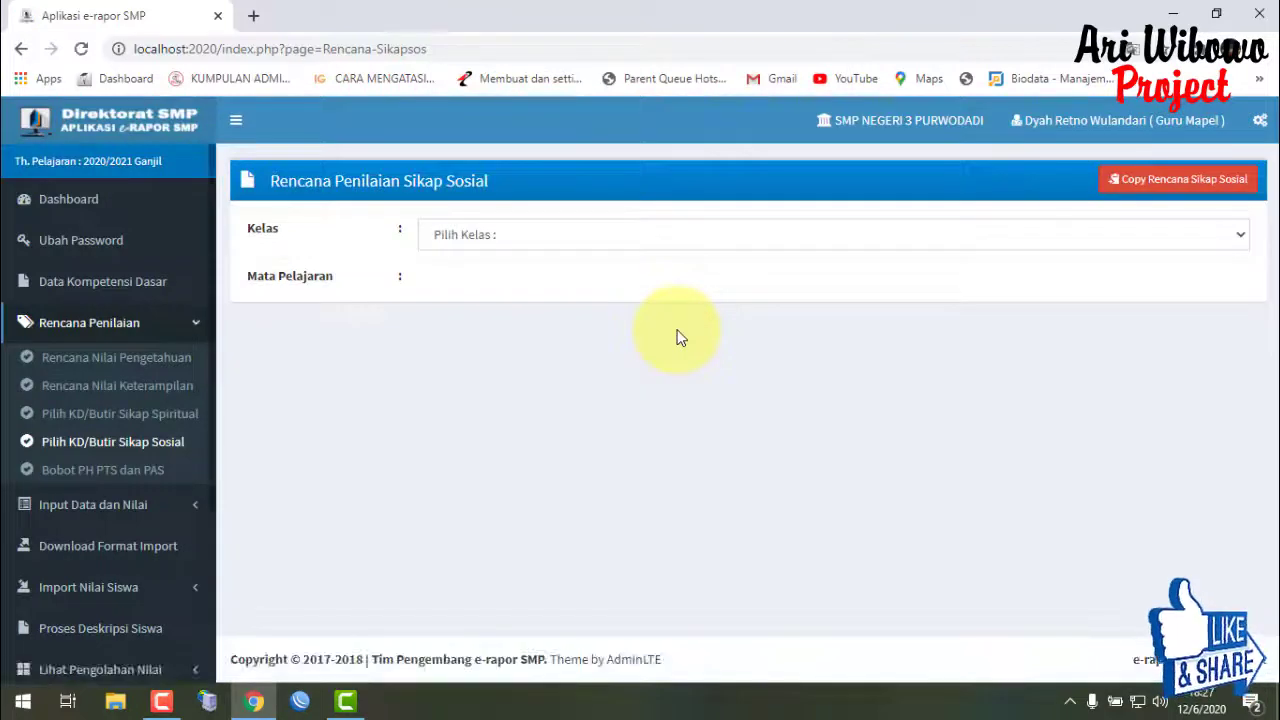
# - Show the KLS-IX H Prakarya weights (PH 2, PTS 1, PAS 1), then return to the Dashboard
pyautogui.click(159, 472)
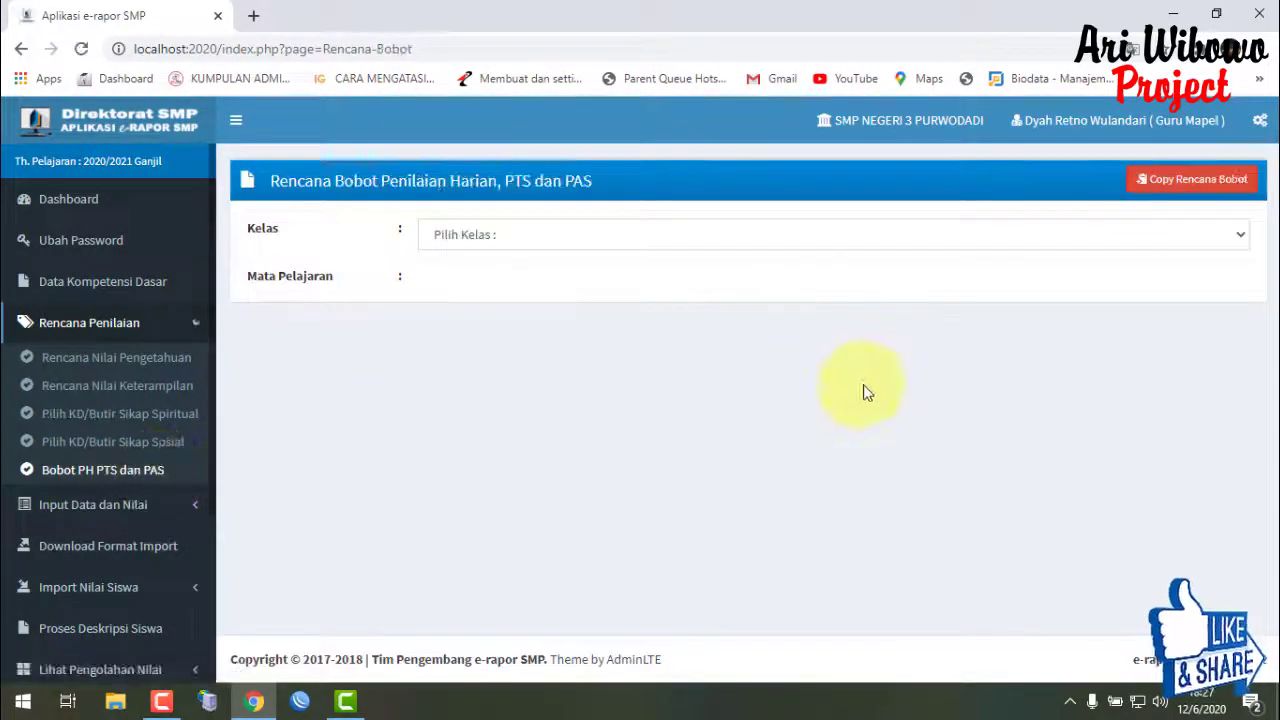
pyautogui.click(786, 236)
pyautogui.click(778, 278)
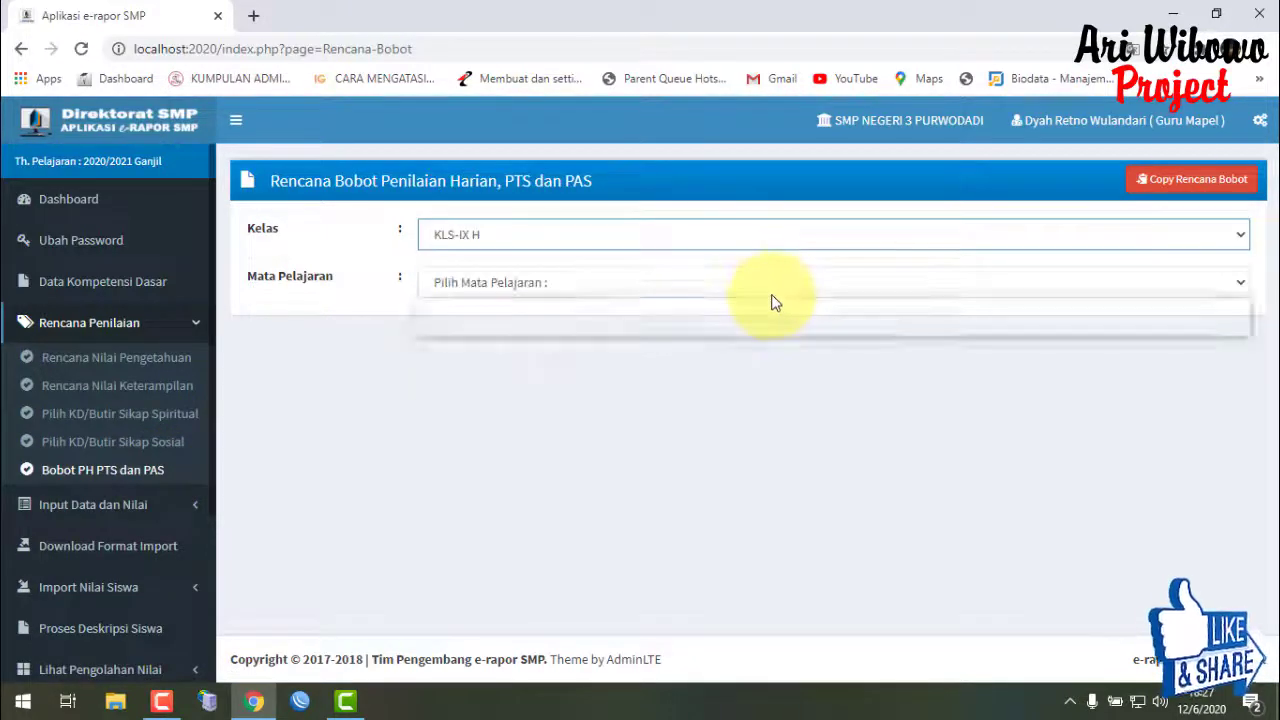
pyautogui.click(770, 290)
pyautogui.click(767, 324)
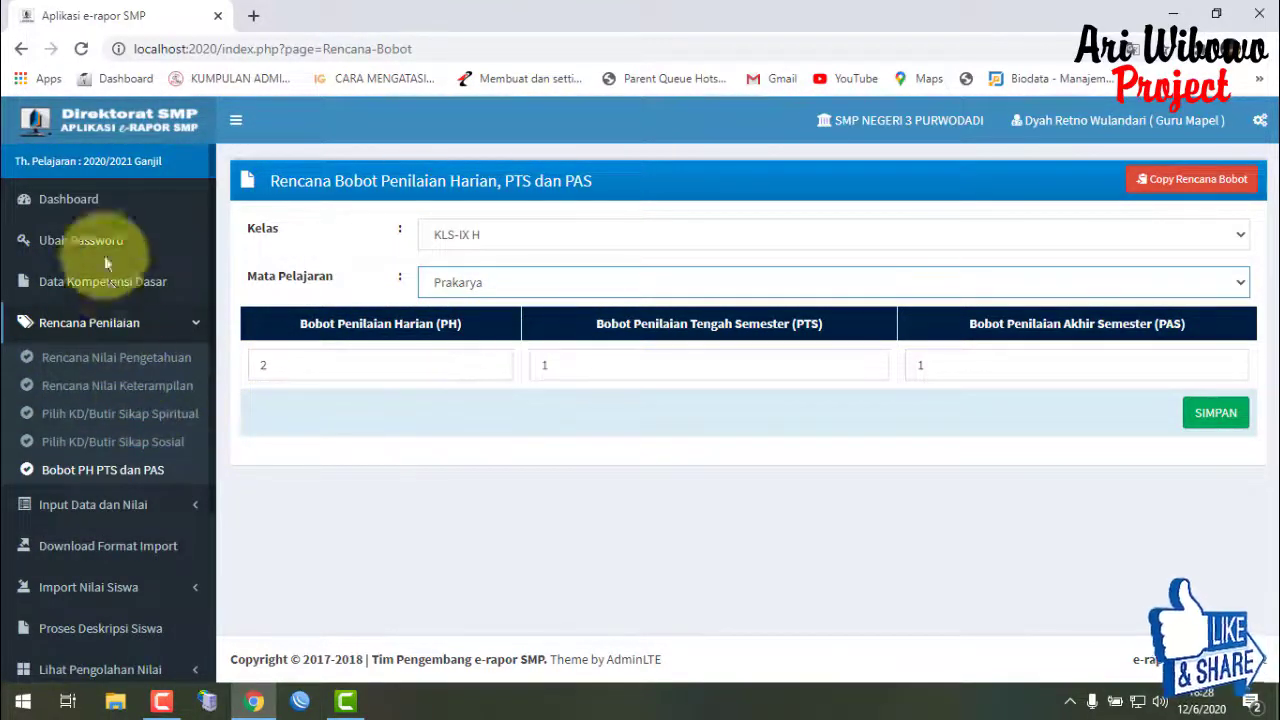
pyautogui.click(77, 200)
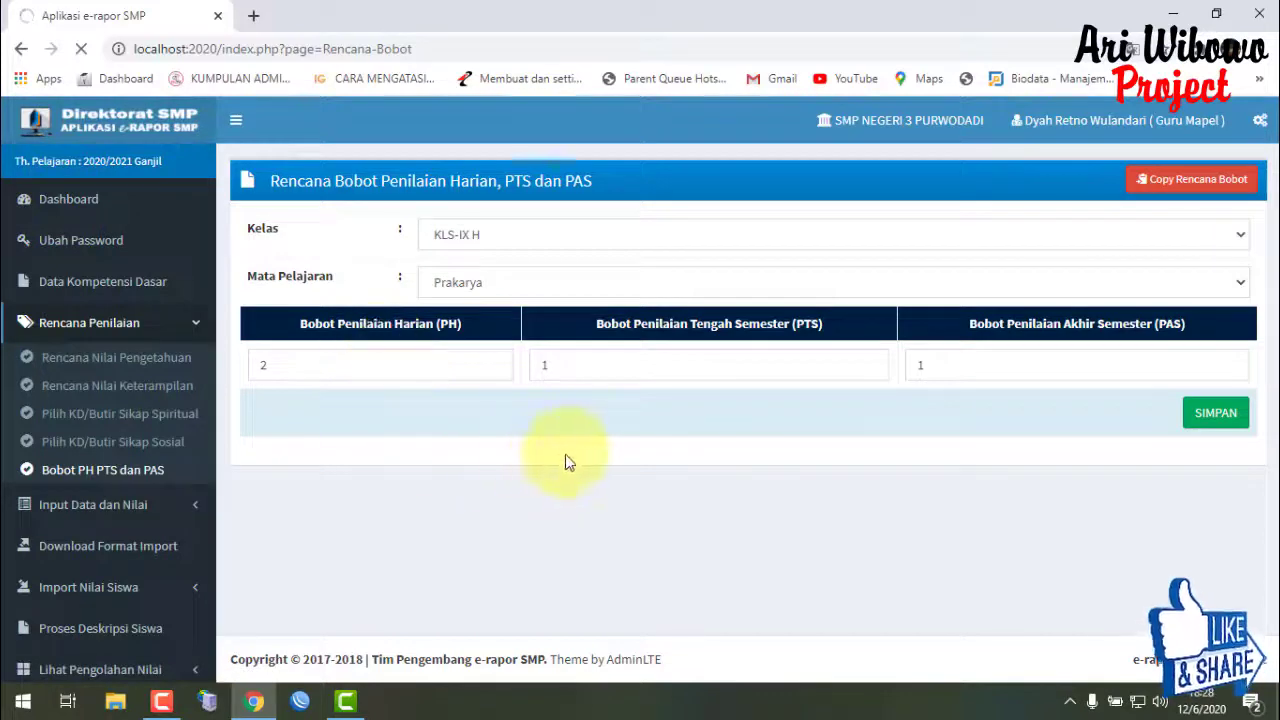
# - Circle row 1's planning counts, Peng count and PTS Belum Input status on the dashboard
pyautogui.scroll(-3, 575, 455)
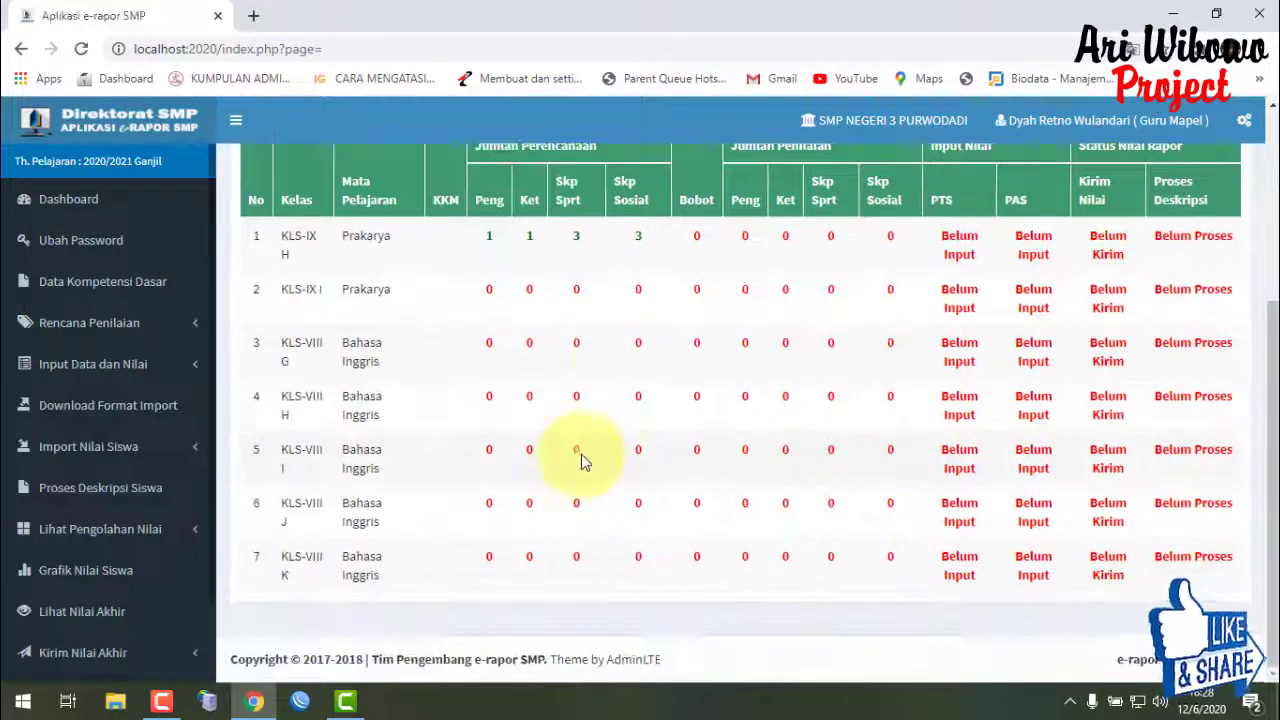
pyautogui.scroll(3, 708, 491)
pyautogui.scroll(-1, 455, 428)
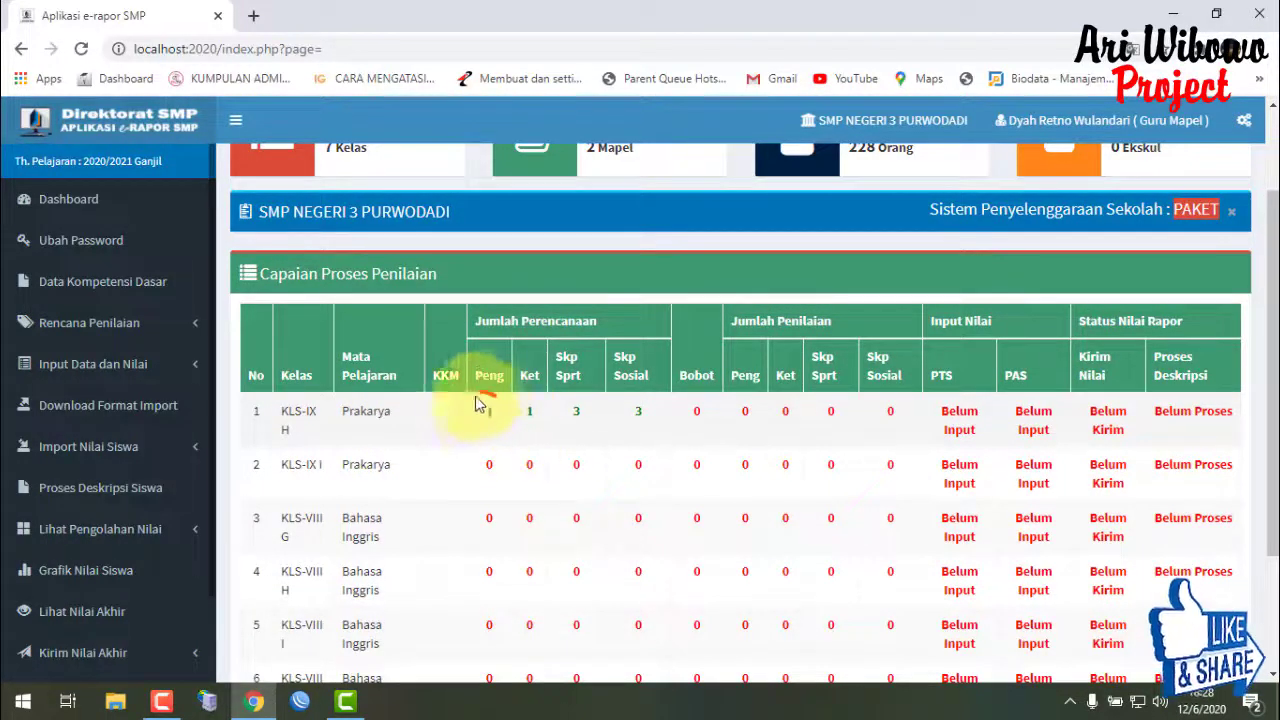
pyautogui.moveTo(519, 415)
pyautogui.mouseDown()
pyautogui.moveTo(588, 395)
pyautogui.moveTo(708, 400)
pyautogui.mouseUp()
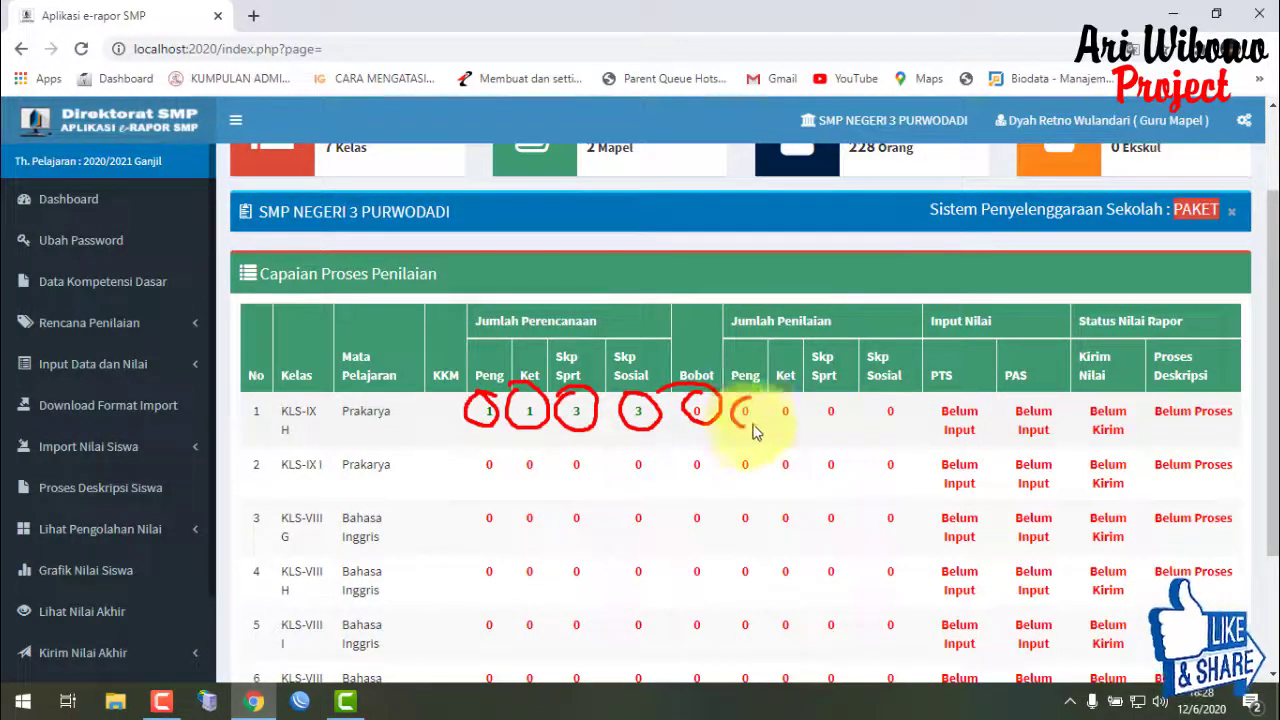
pyautogui.moveTo(753, 428)
pyautogui.mouseDown()
pyautogui.moveTo(760, 402)
pyautogui.moveTo(881, 418)
pyautogui.mouseUp()
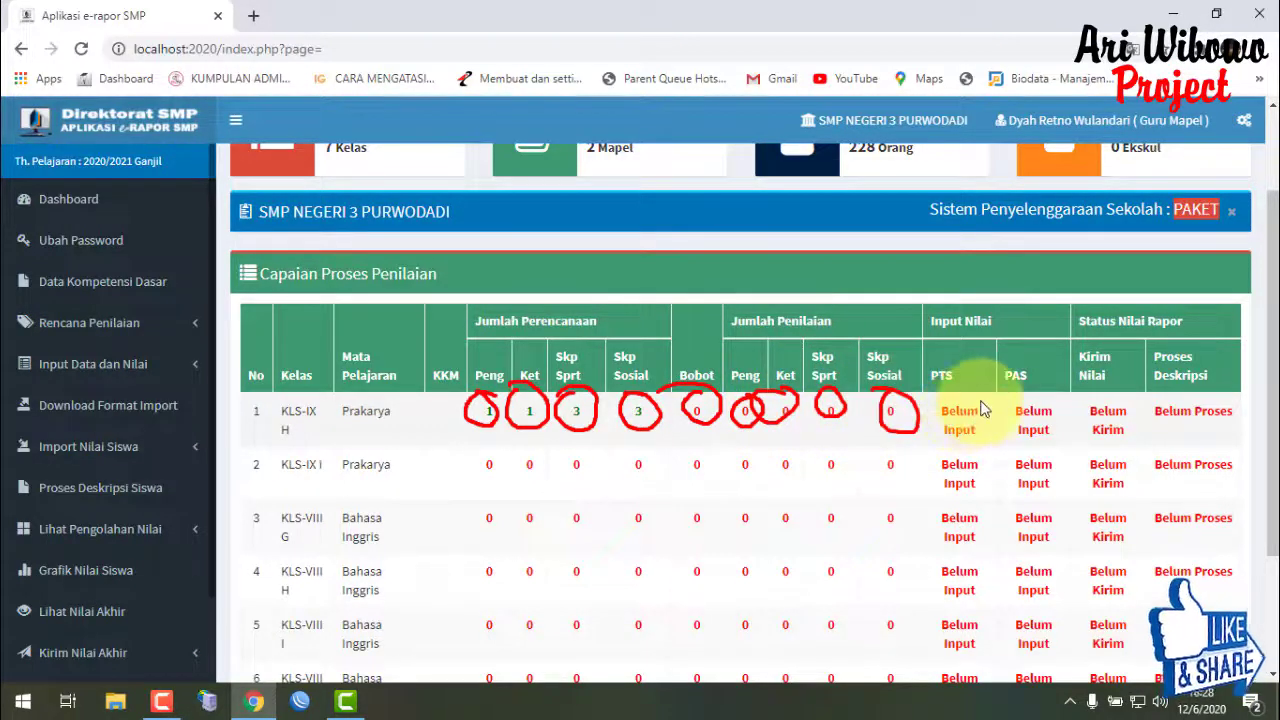
pyautogui.moveTo(978, 422)
pyautogui.mouseDown()
pyautogui.moveTo(948, 430)
pyautogui.moveTo(1058, 400)
pyautogui.moveTo(1058, 432)
pyautogui.moveTo(1105, 402)
pyautogui.moveTo(1240, 360)
pyautogui.moveTo(1170, 425)
pyautogui.mouseUp()
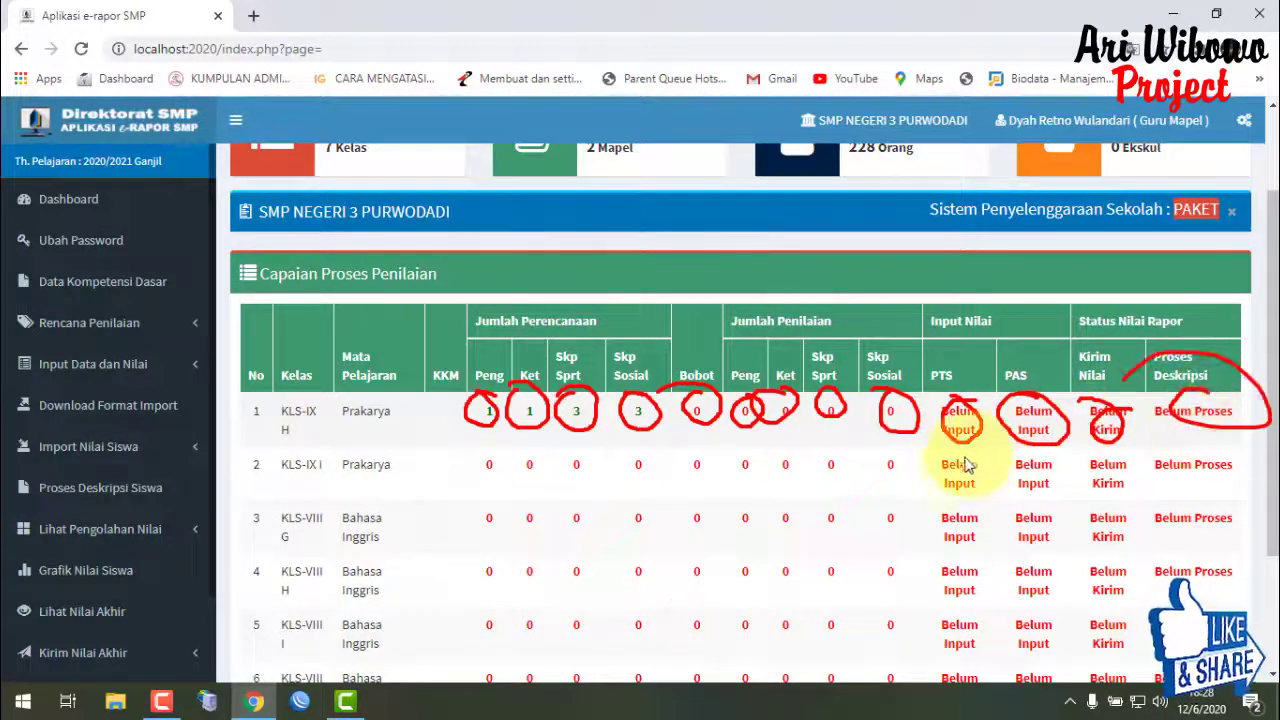
pyautogui.press('Escape')
# - Expand the Input Data dan Nilai sidebar menu to list the grade-entry pages
pyautogui.click(154, 364)
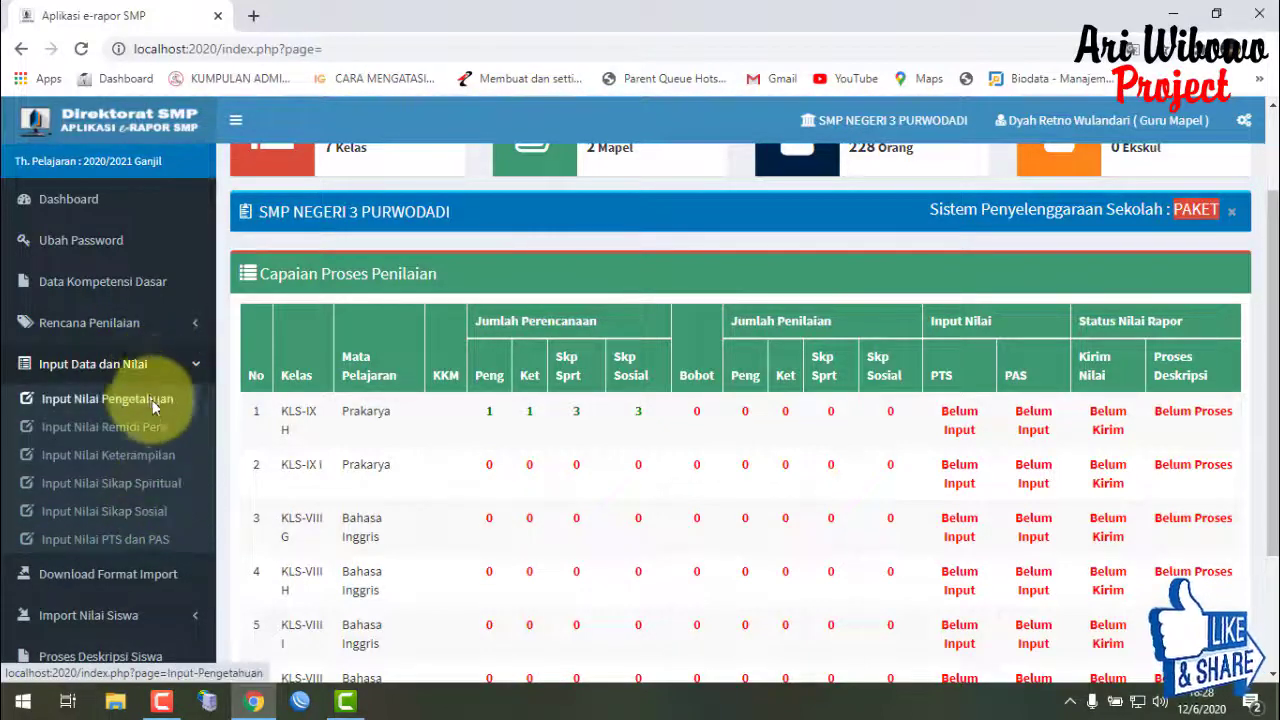
pyautogui.click(166, 368)
pyautogui.click(166, 368)
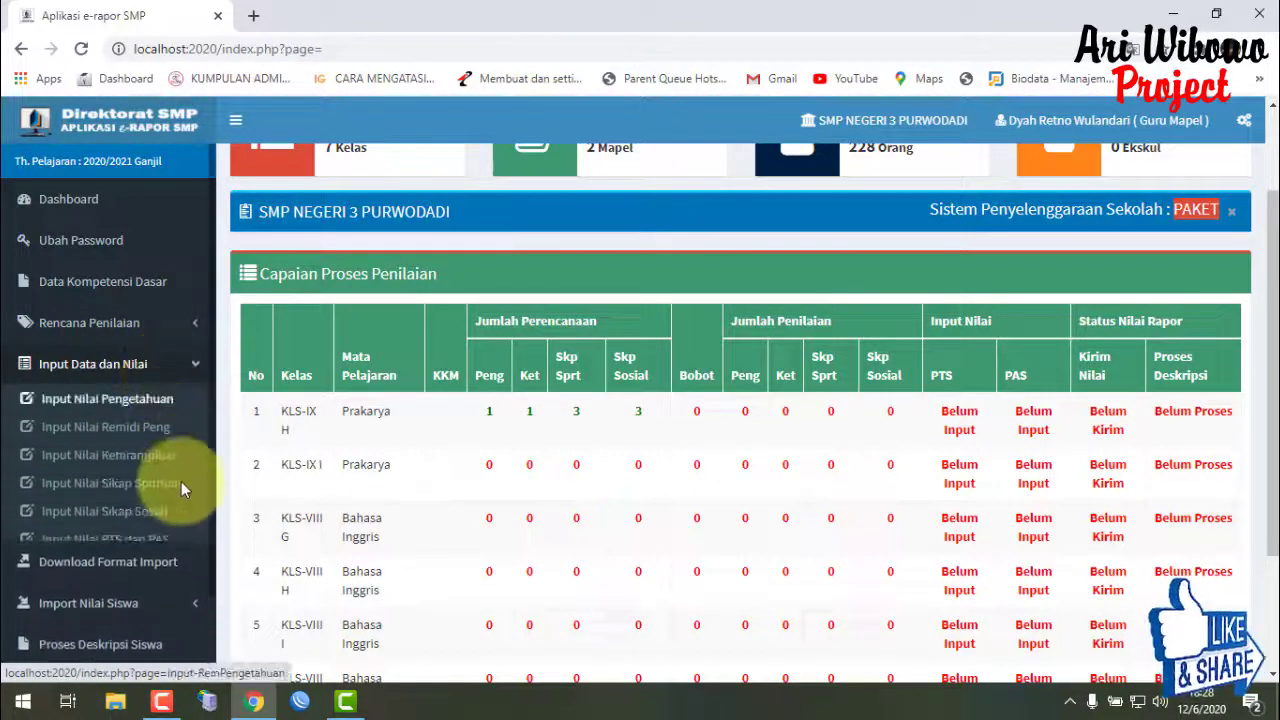
# - Load the Input Nilai PTS dan PAS table for KLS-IX H Prakarya and scroll through its 32 students
pyautogui.click(169, 539)
pyautogui.click(655, 238)
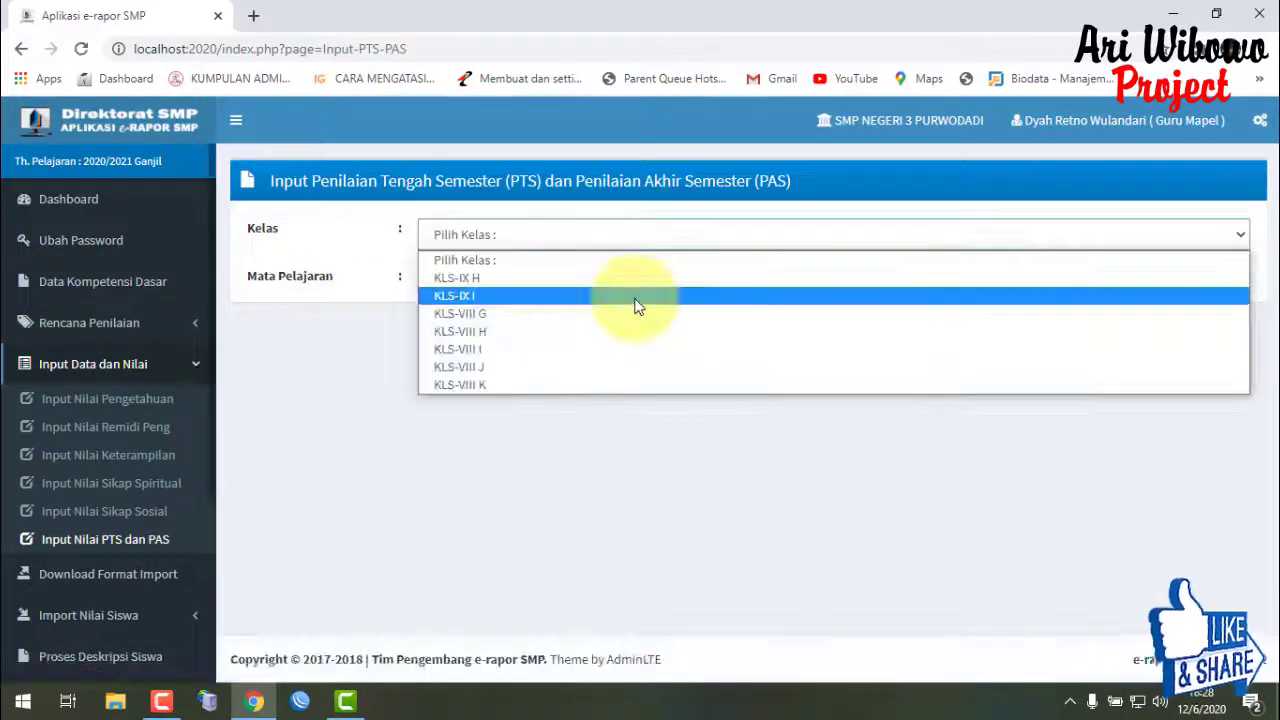
pyautogui.click(640, 280)
pyautogui.click(628, 282)
pyautogui.click(609, 324)
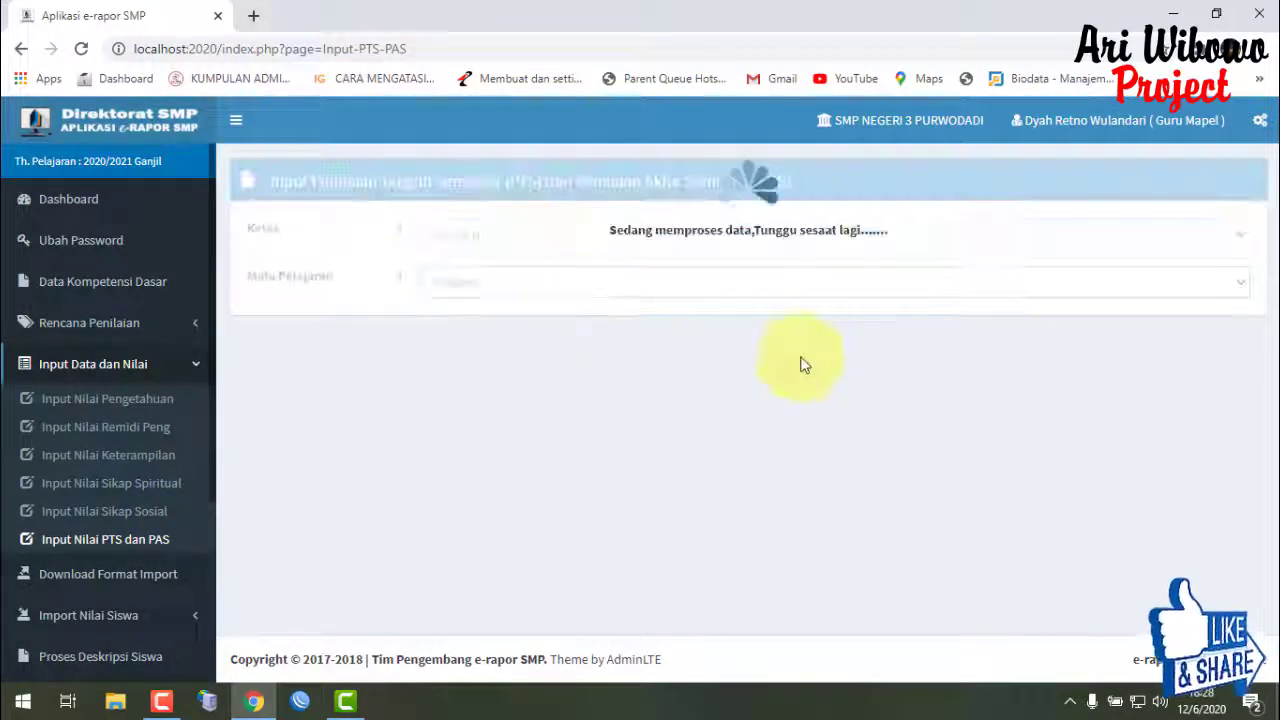
pyautogui.scroll(-14, 489, 428)
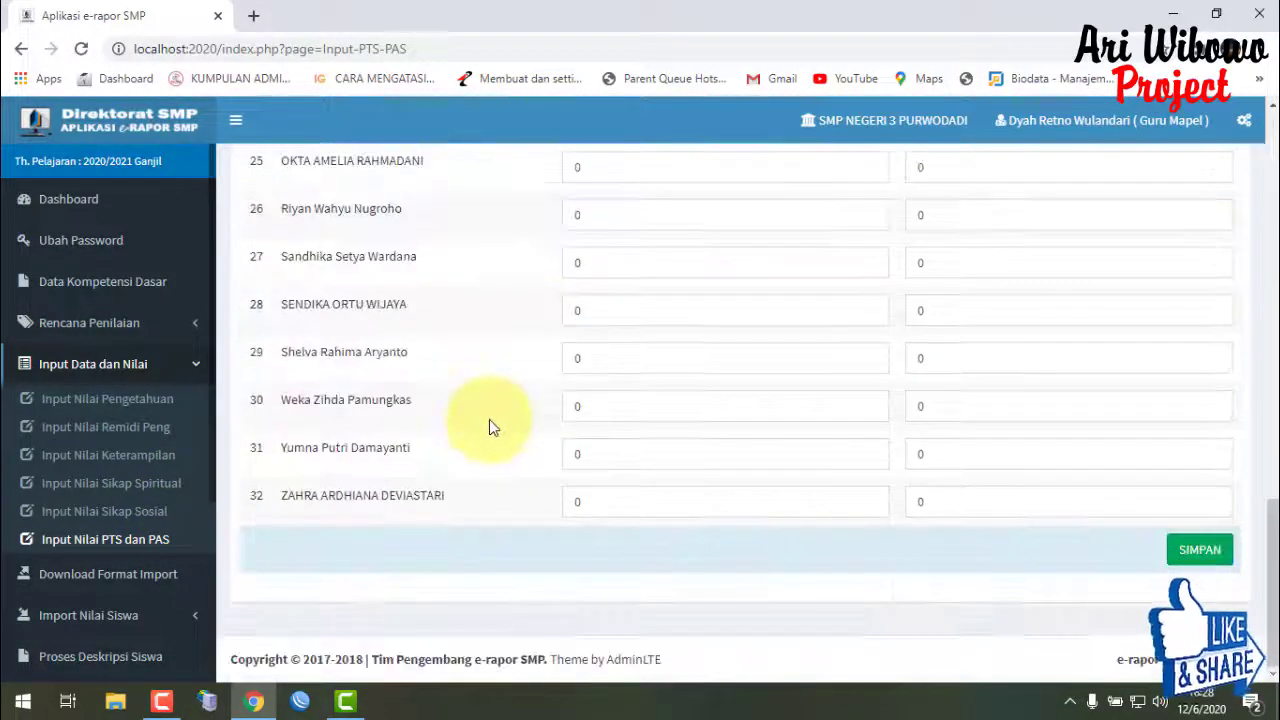
pyautogui.scroll(14, 757, 251)
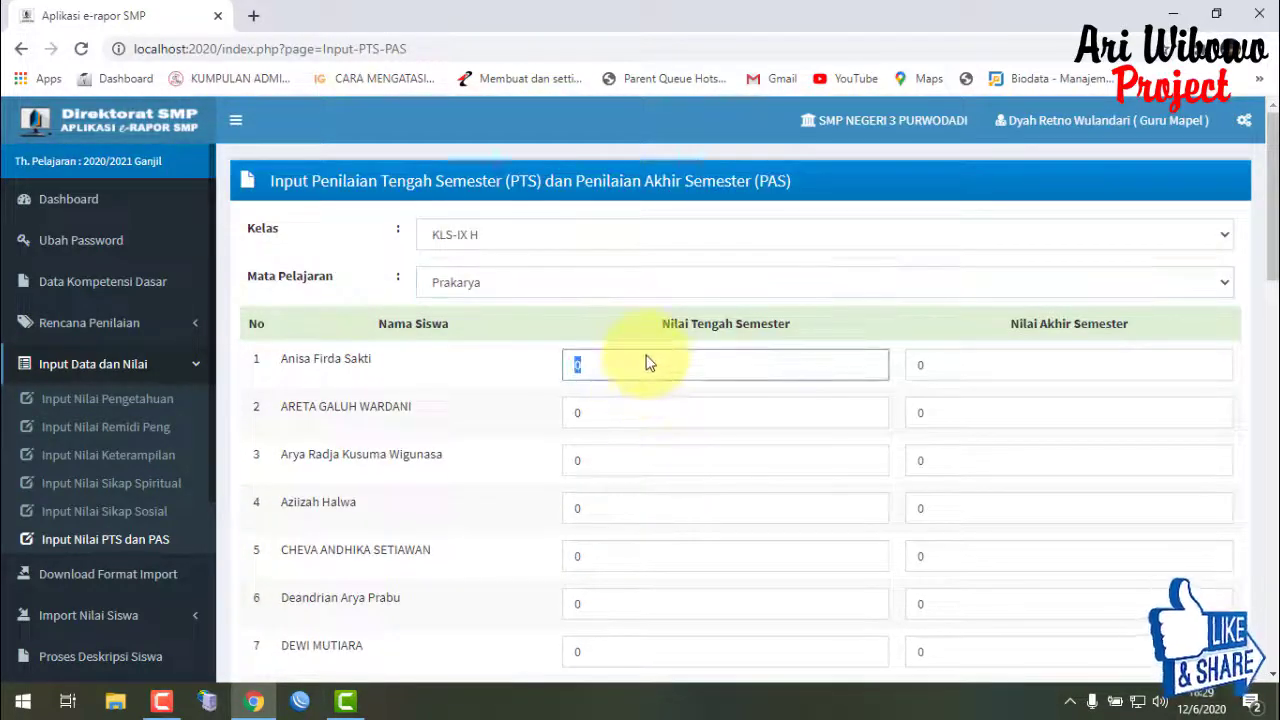
pyautogui.moveTo(1268, 257); pyautogui.dragTo(1267, 170)
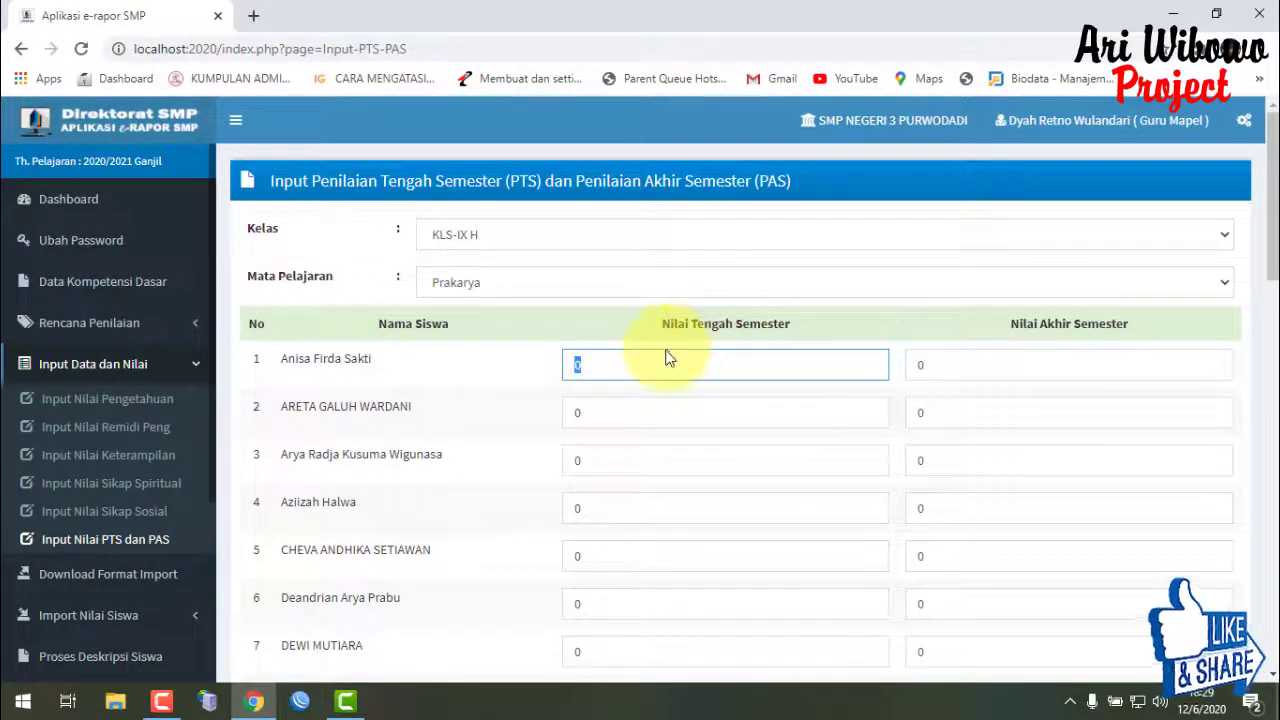
pyautogui.moveTo(1262, 180)
pyautogui.mouseDown()
pyautogui.moveTo(1228, 491)
pyautogui.moveTo(1265, 600)
pyautogui.moveTo(1268, 162)
pyautogui.mouseUp()
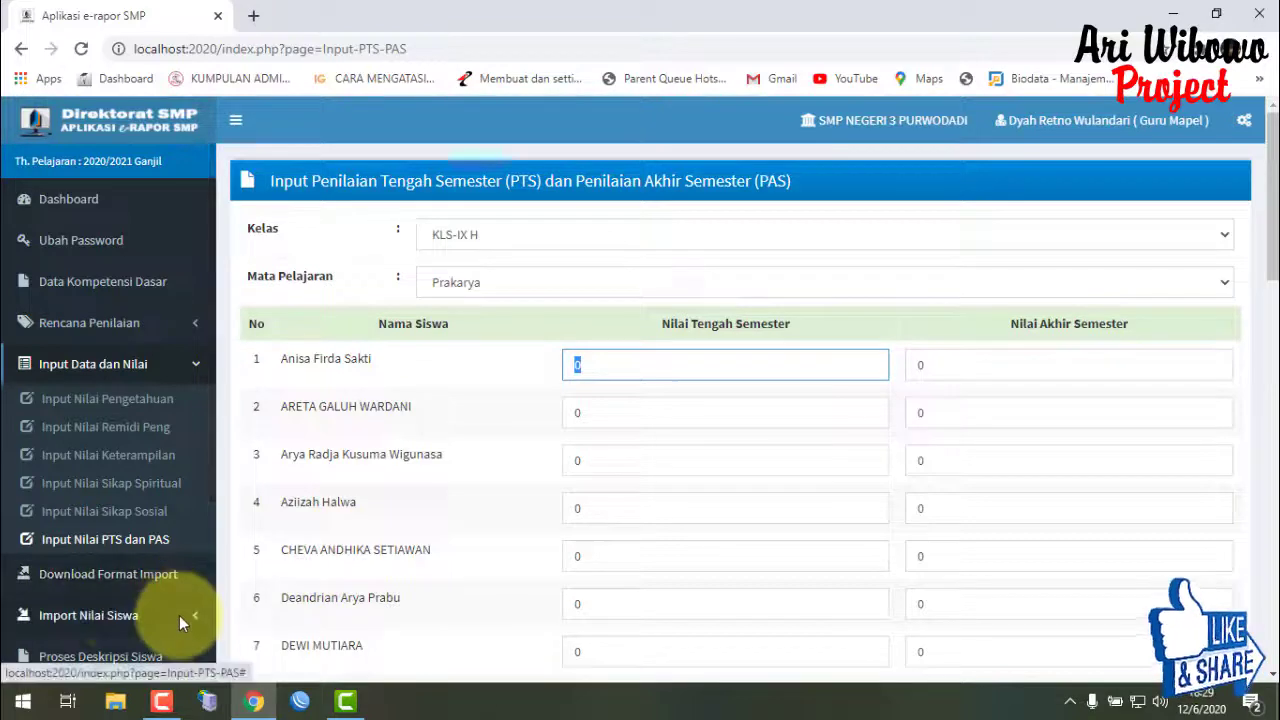
# - List the Download Format Import templates for KLS-IX H Prakarya and scroll through the five formats
pyautogui.click(120, 611)
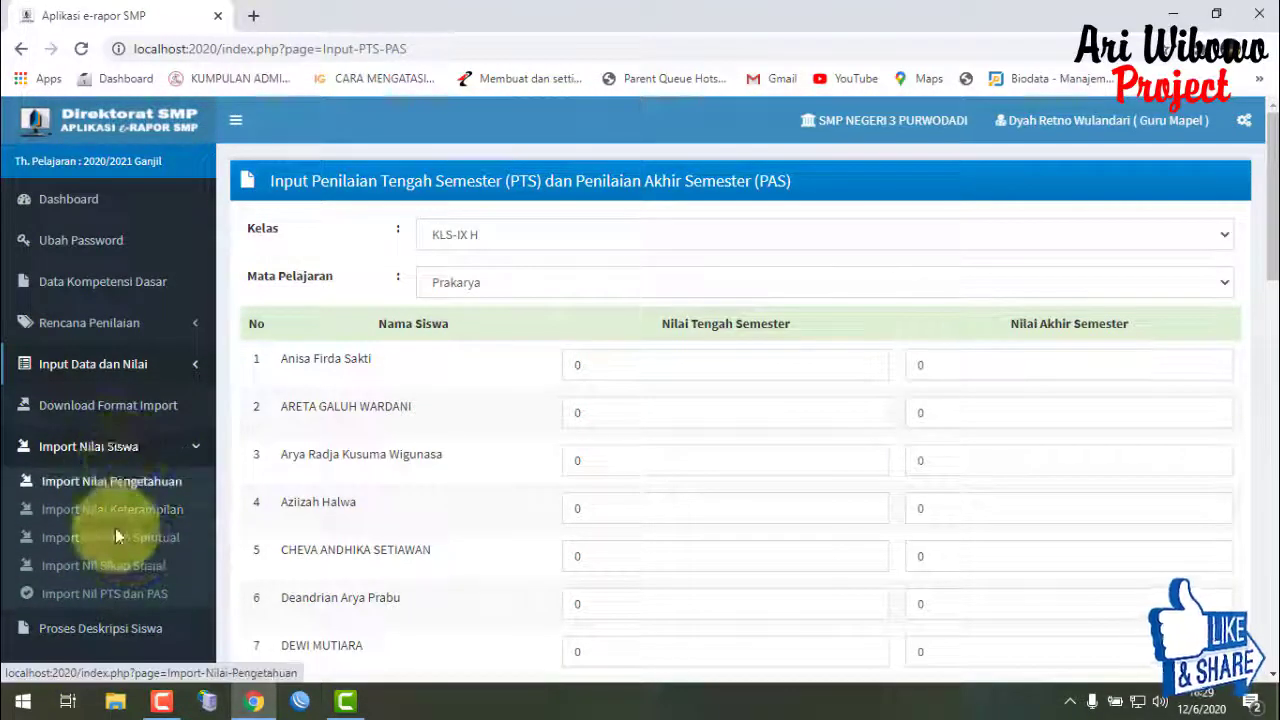
pyautogui.click(118, 409)
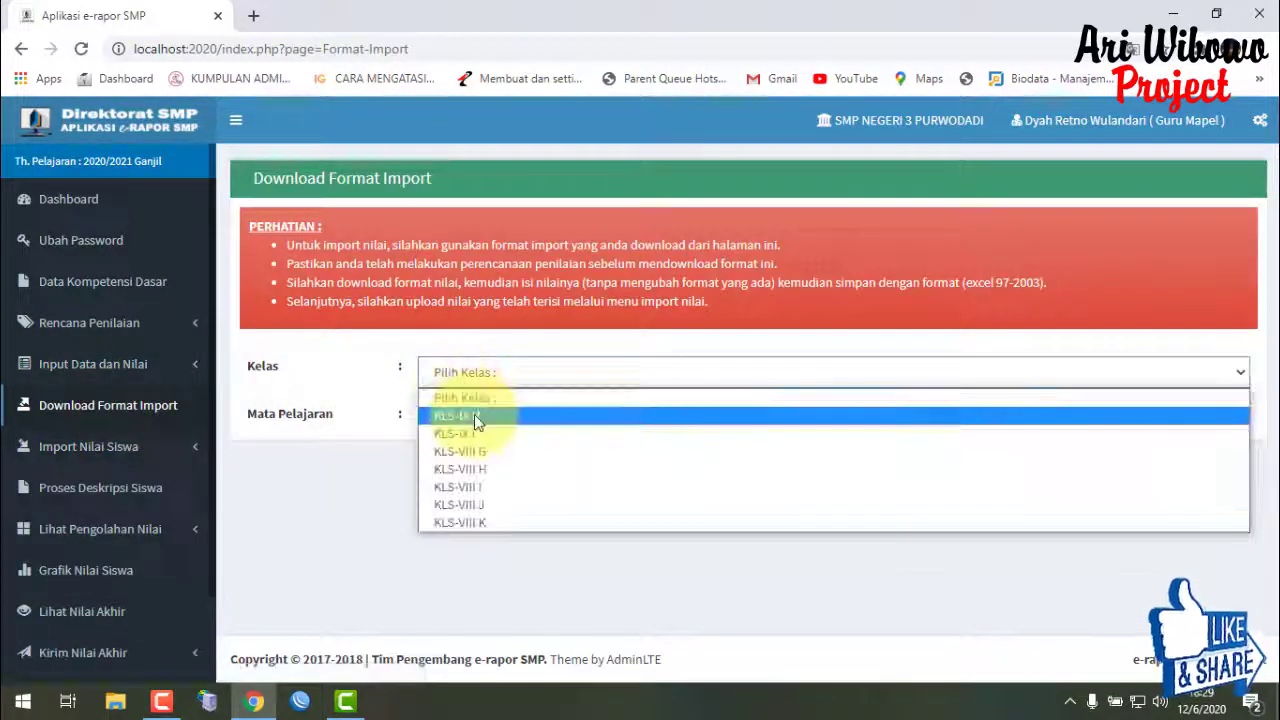
pyautogui.click(457, 414)
pyautogui.click(486, 420)
pyautogui.click(507, 466)
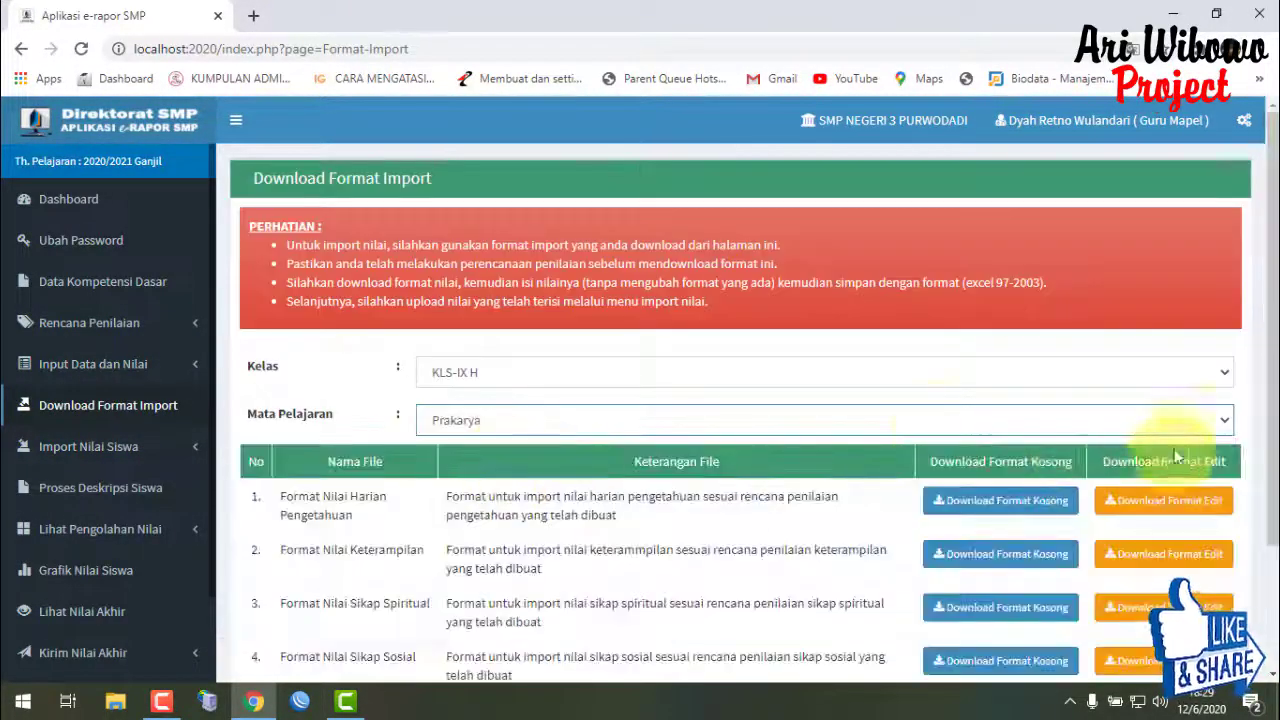
pyautogui.scroll(-2, 1268, 390)
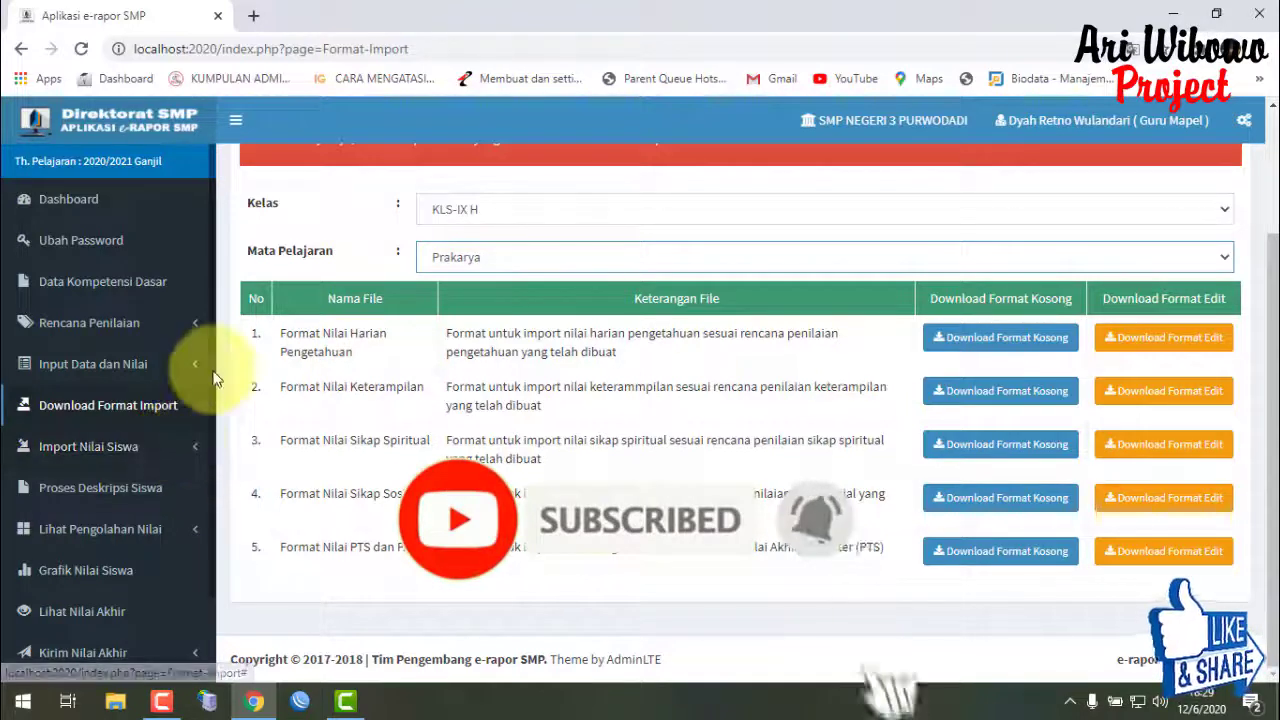
# - Open Proses Deskripsi Siswa for class KLS-IX H and subject Prakarya
pyautogui.click(144, 490)
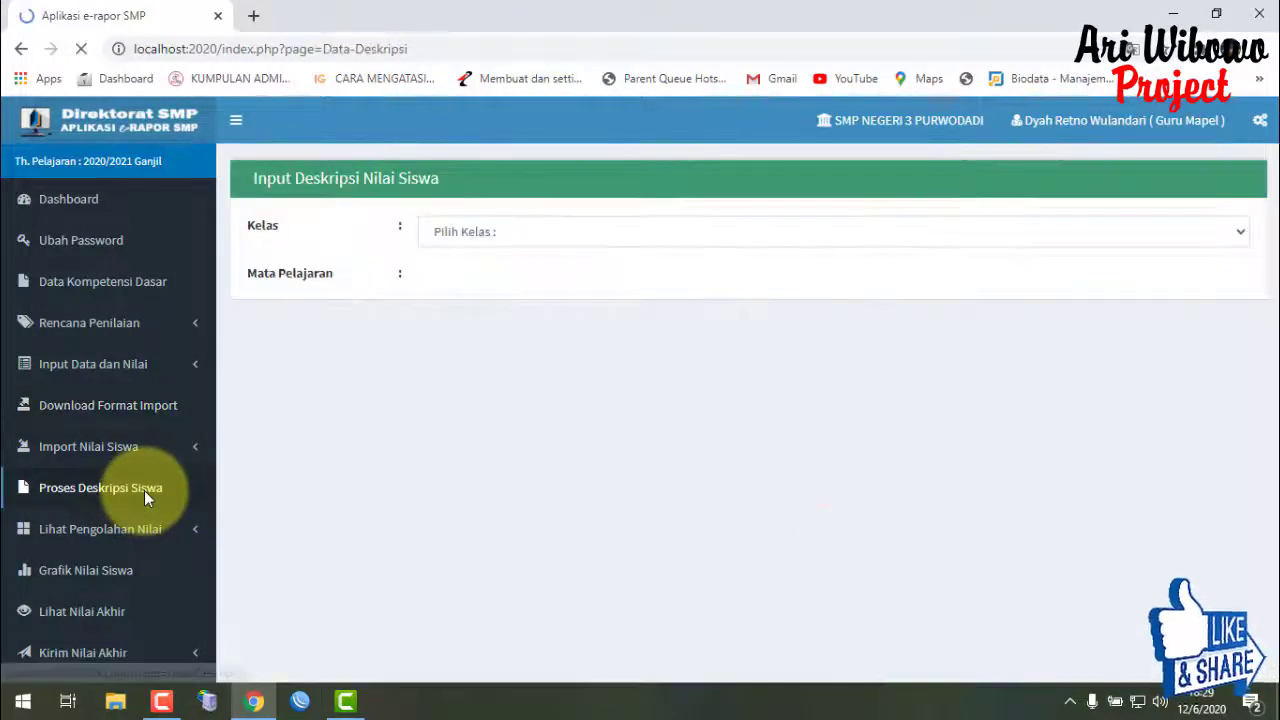
pyautogui.click(589, 238)
pyautogui.click(589, 277)
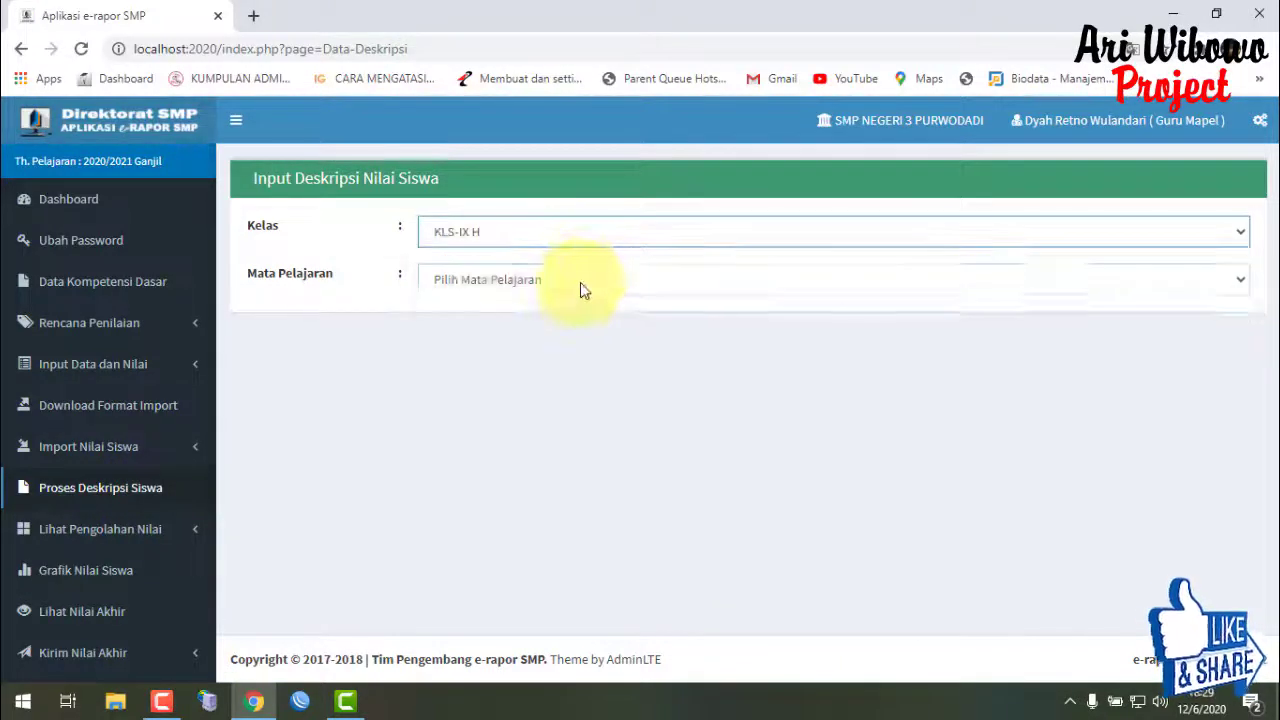
pyautogui.click(583, 285)
pyautogui.click(586, 320)
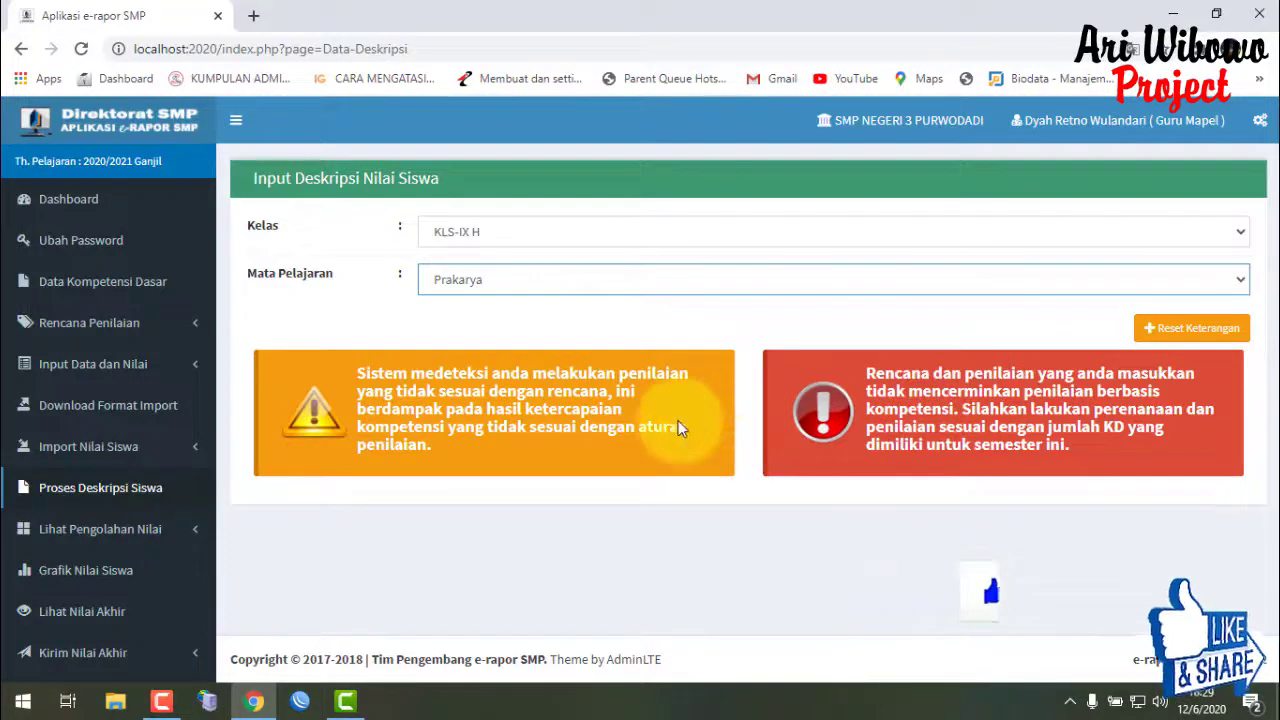
# - Expand Lihat Pengolahan Nilai to review the assessment warnings, then return to the Dashboard
pyautogui.click(97, 529)
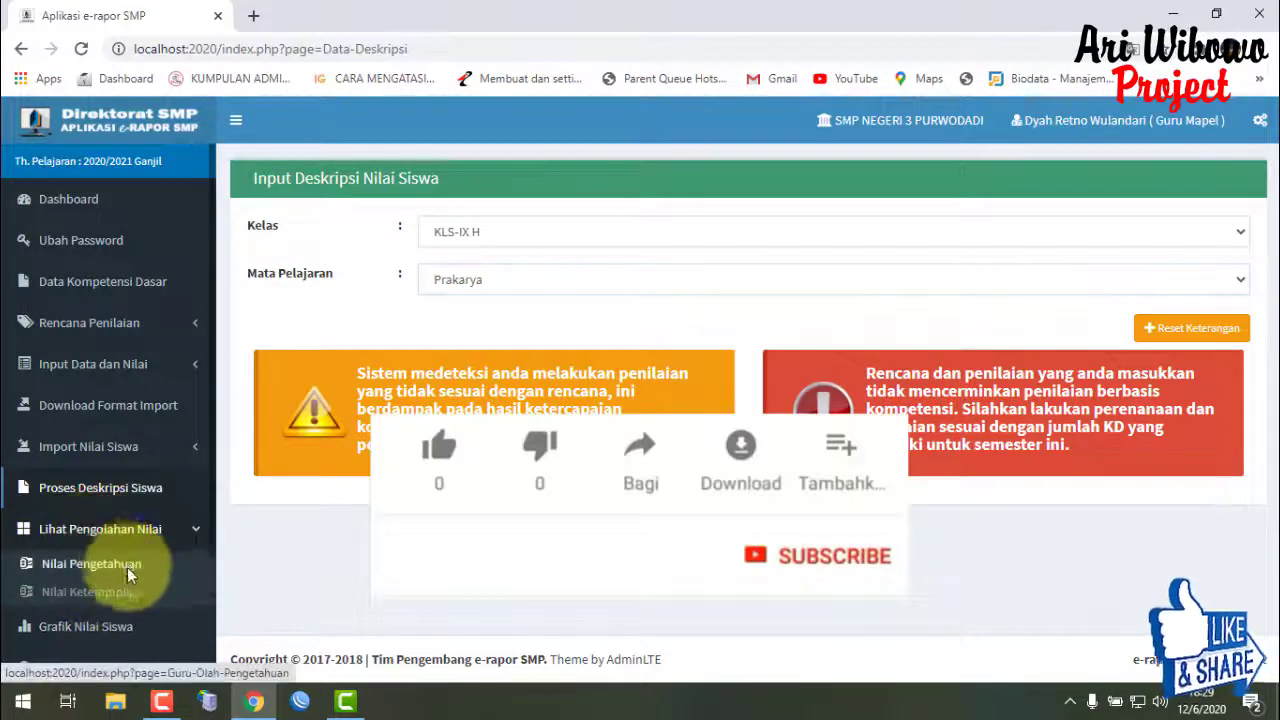
pyautogui.click(143, 529)
pyautogui.click(143, 529)
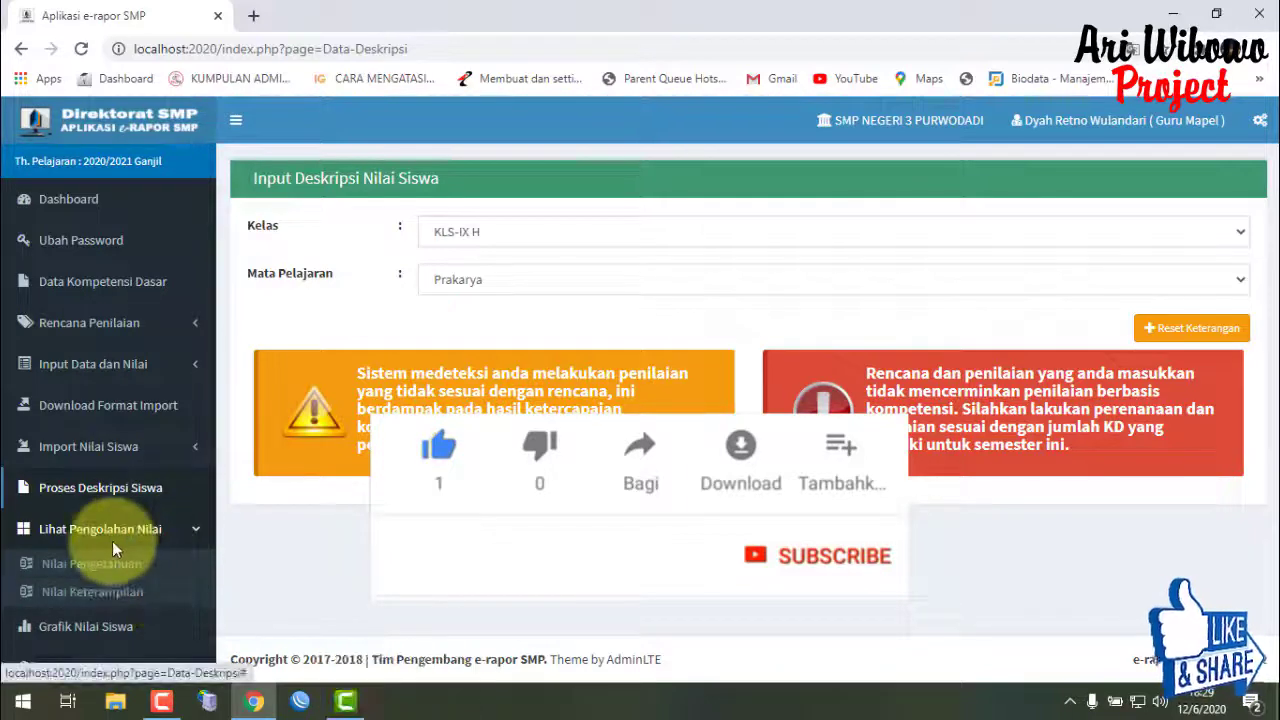
pyautogui.scroll(-3, 139, 575)
pyautogui.scroll(3, 193, 512)
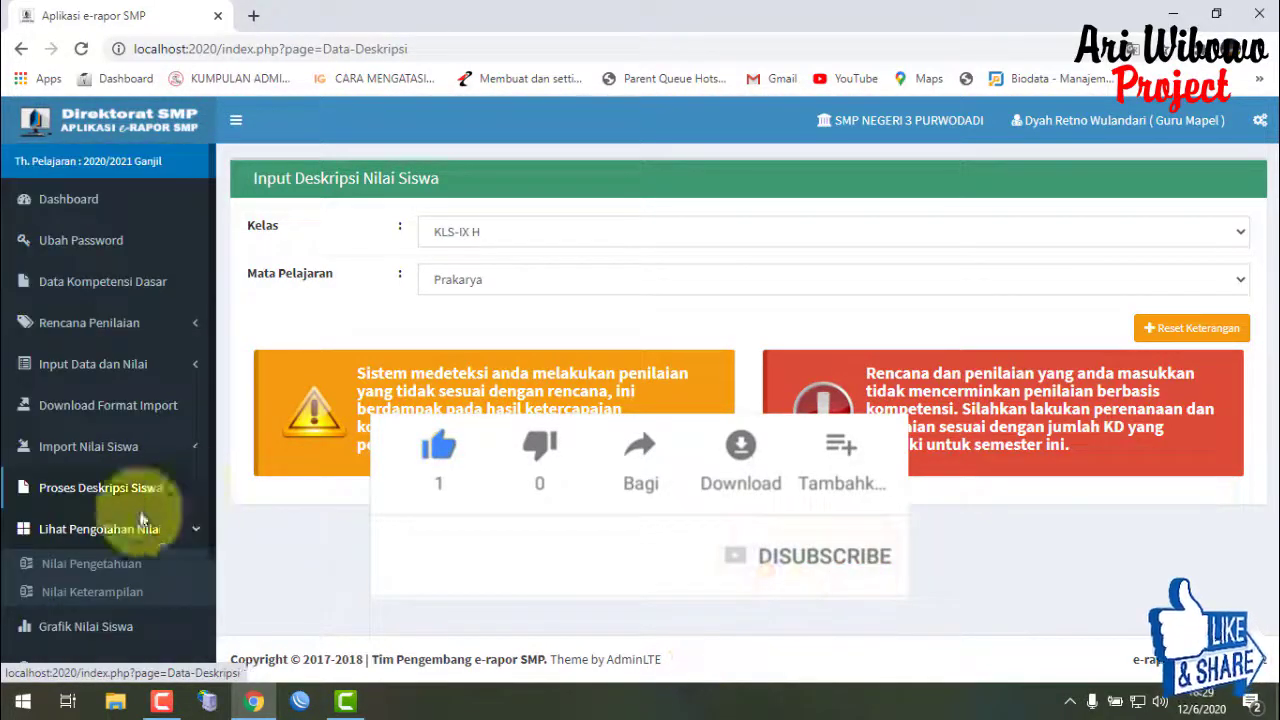
pyautogui.click(86, 202)
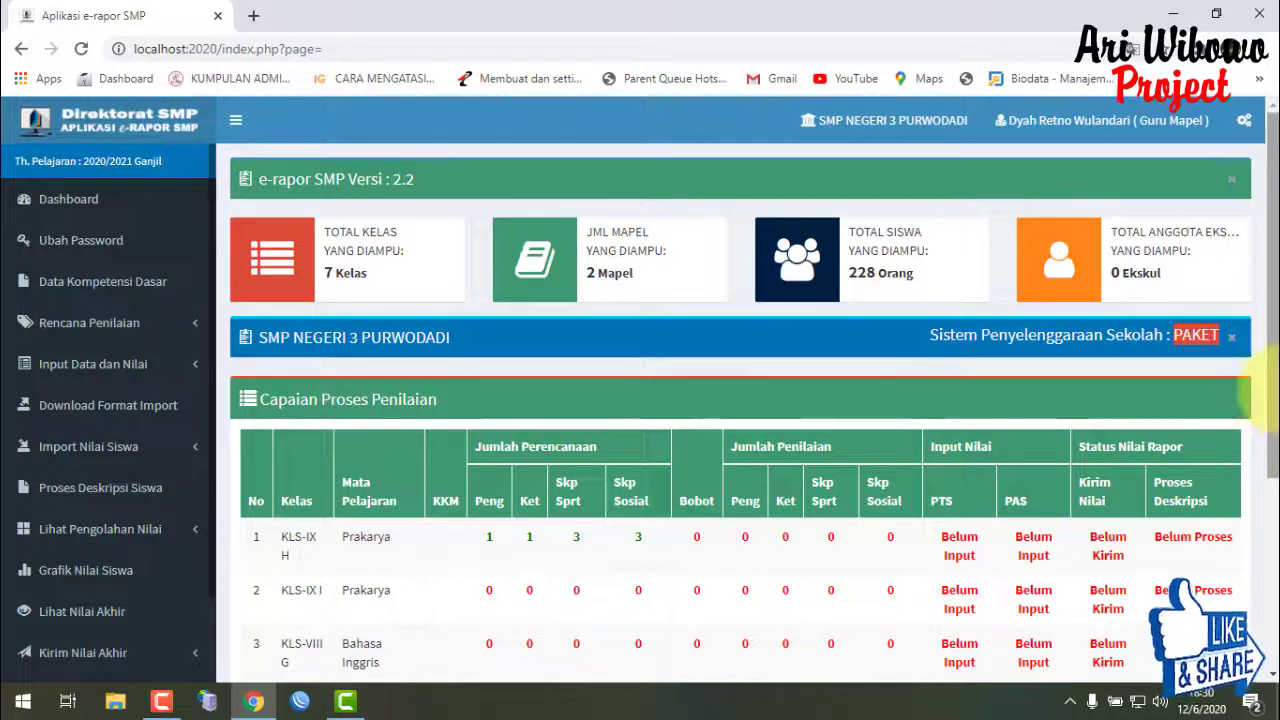
pyautogui.scroll(-1, 1262, 415)
pyautogui.scroll(1, 1260, 392)
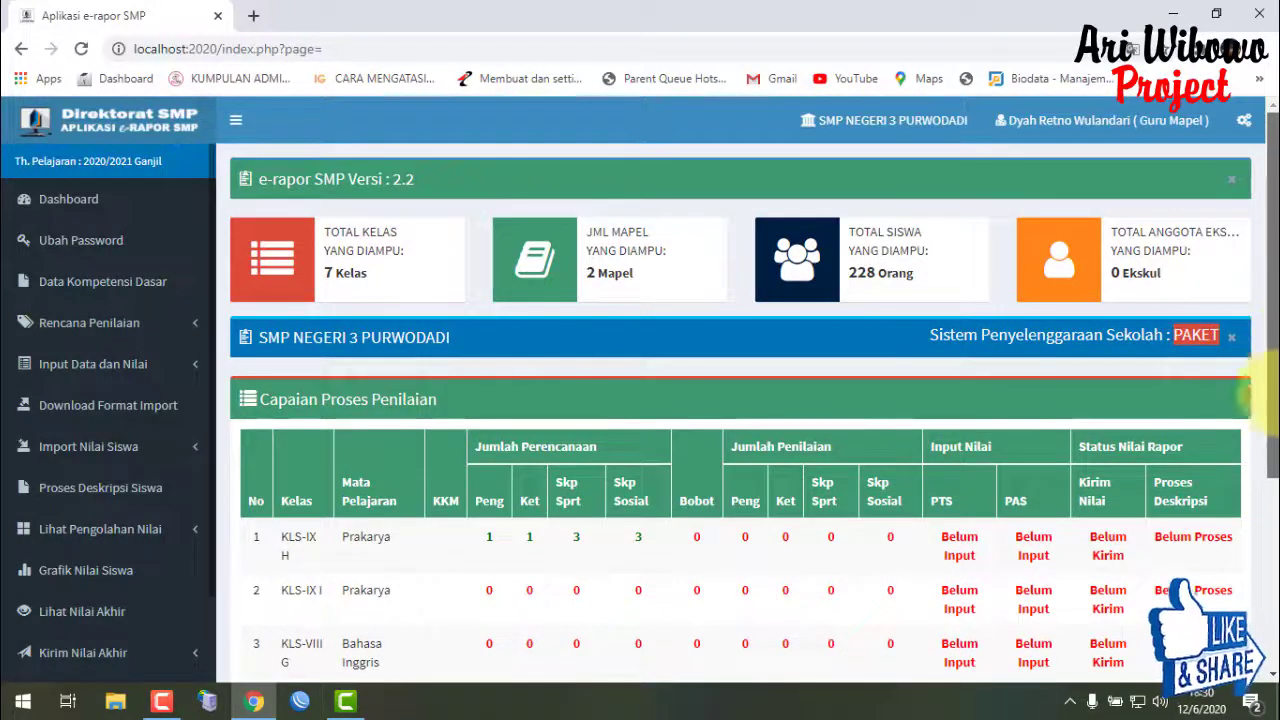
pyautogui.scroll(-1, 1255, 398)
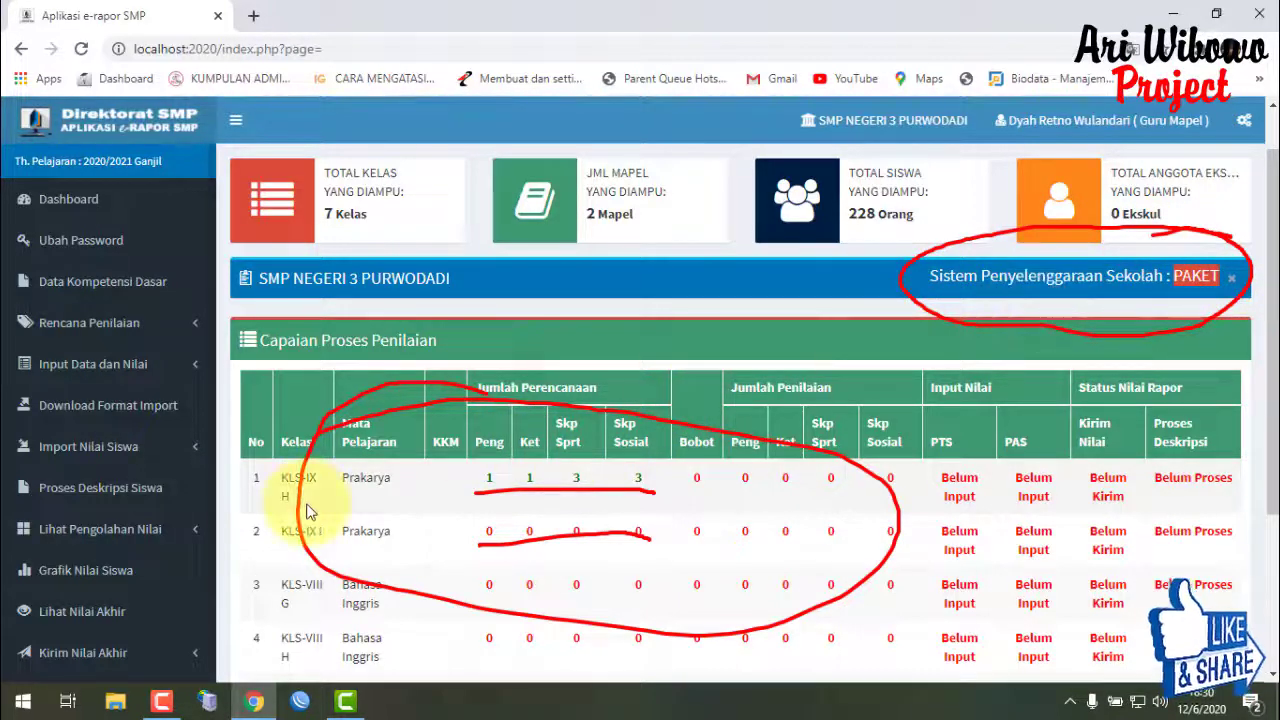
pyautogui.scroll(-1, 72, 532)
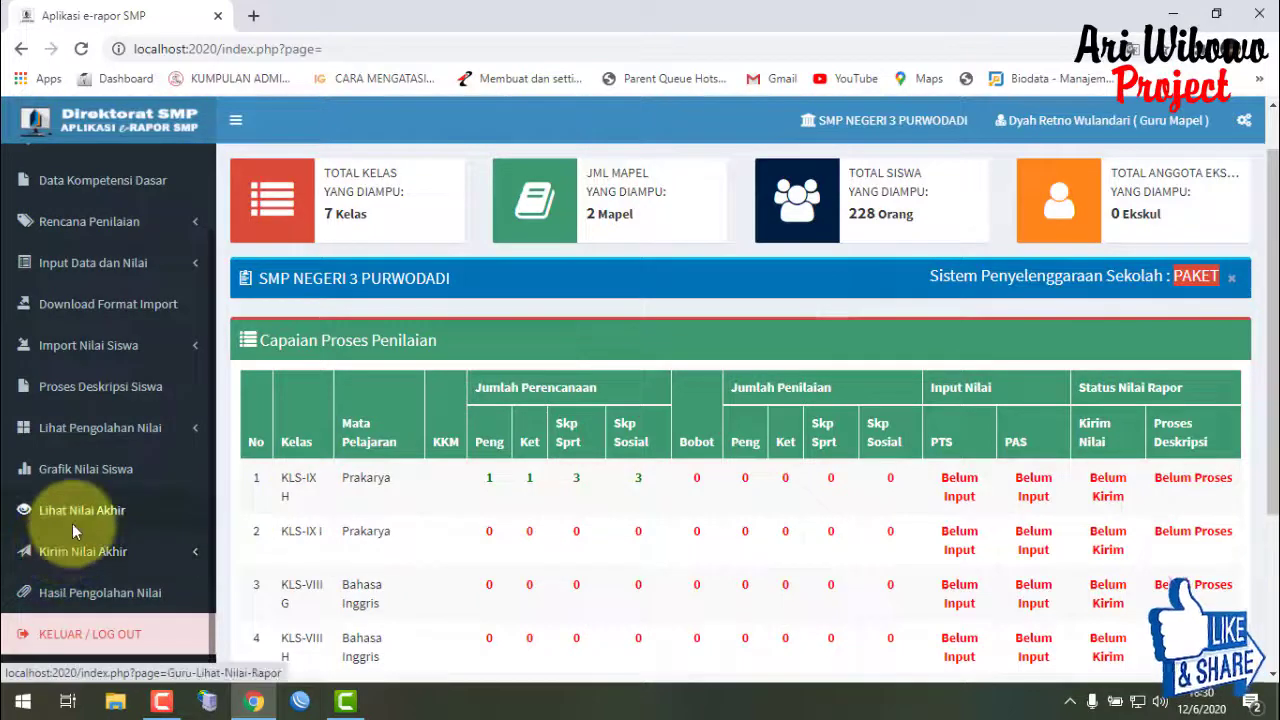
pyautogui.scroll(1, 72, 523)
pyautogui.scroll(-1, 100, 530)
pyautogui.scroll(1, 113, 530)
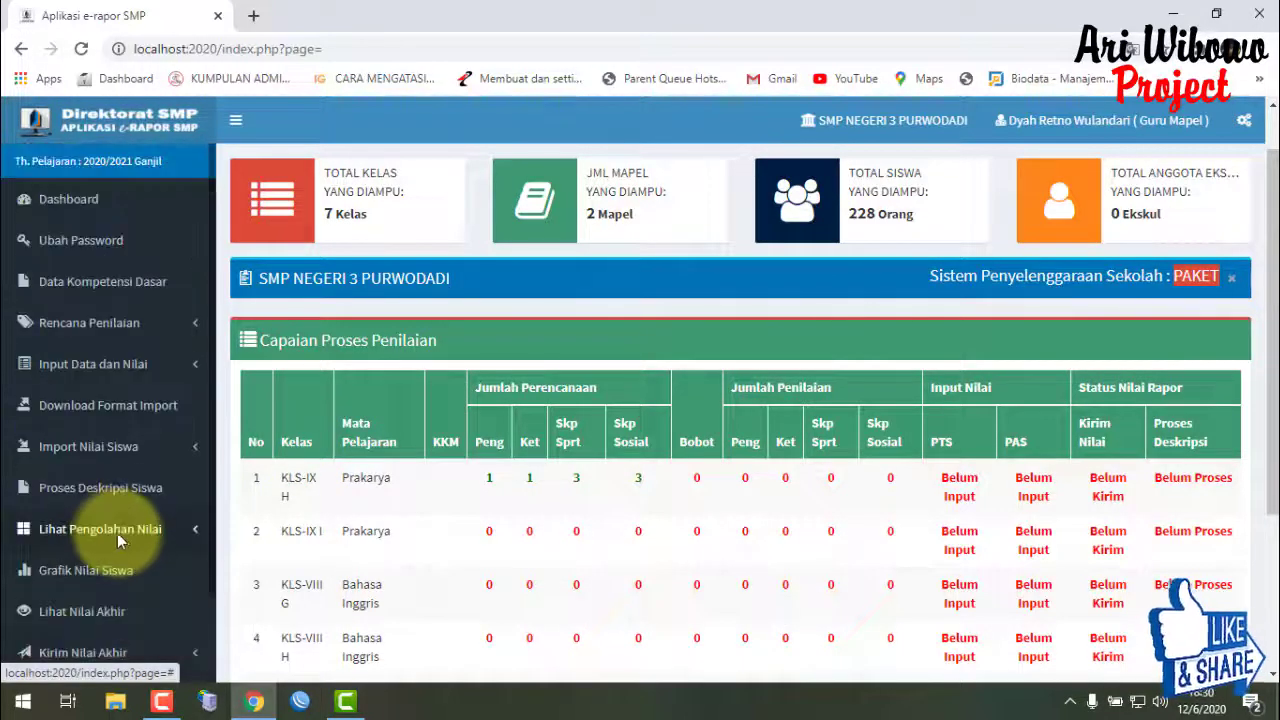
# - Open the Ubah Password teacher account form, then head back to the Dashboard
pyautogui.click(117, 250)
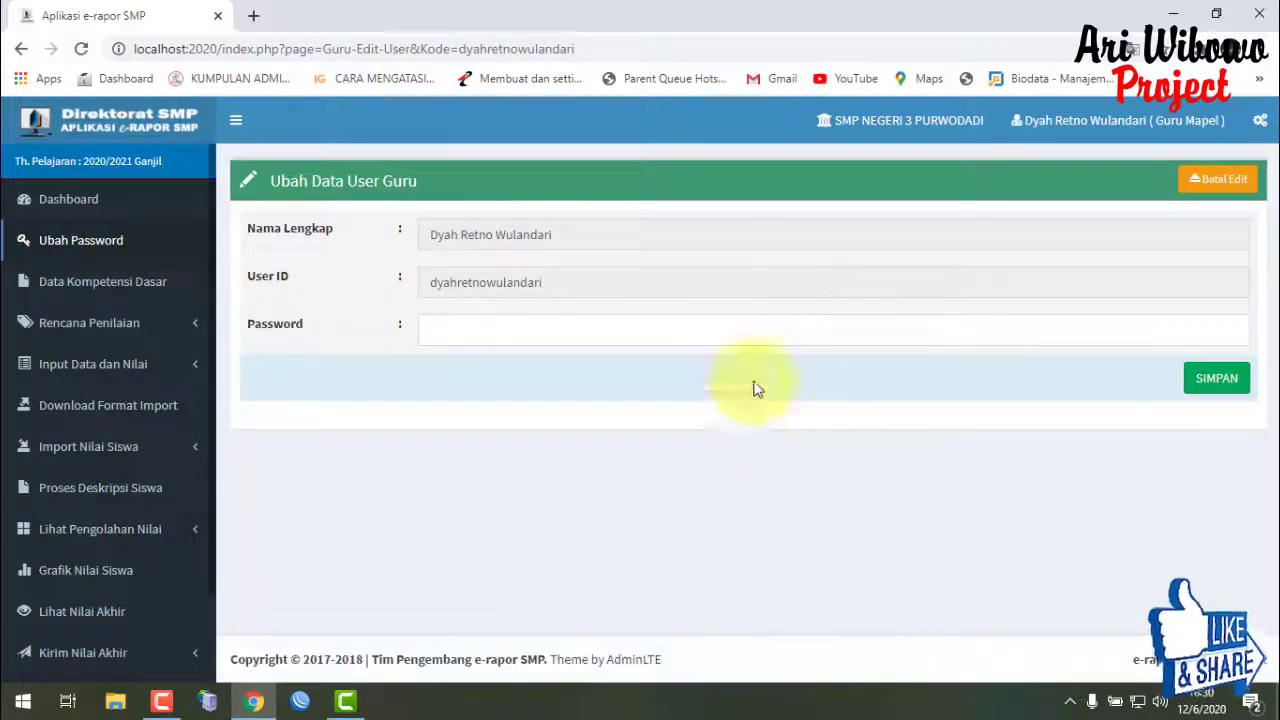
pyautogui.click(24, 201)
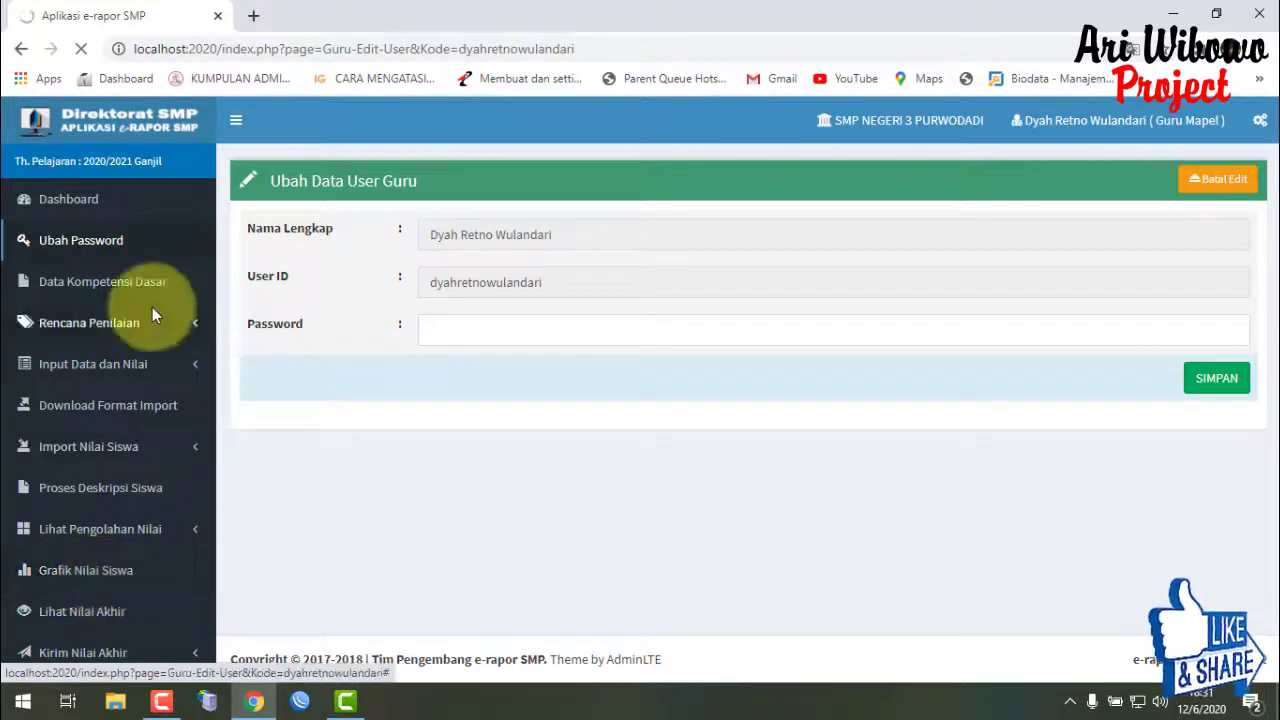
pyautogui.click(92, 202)
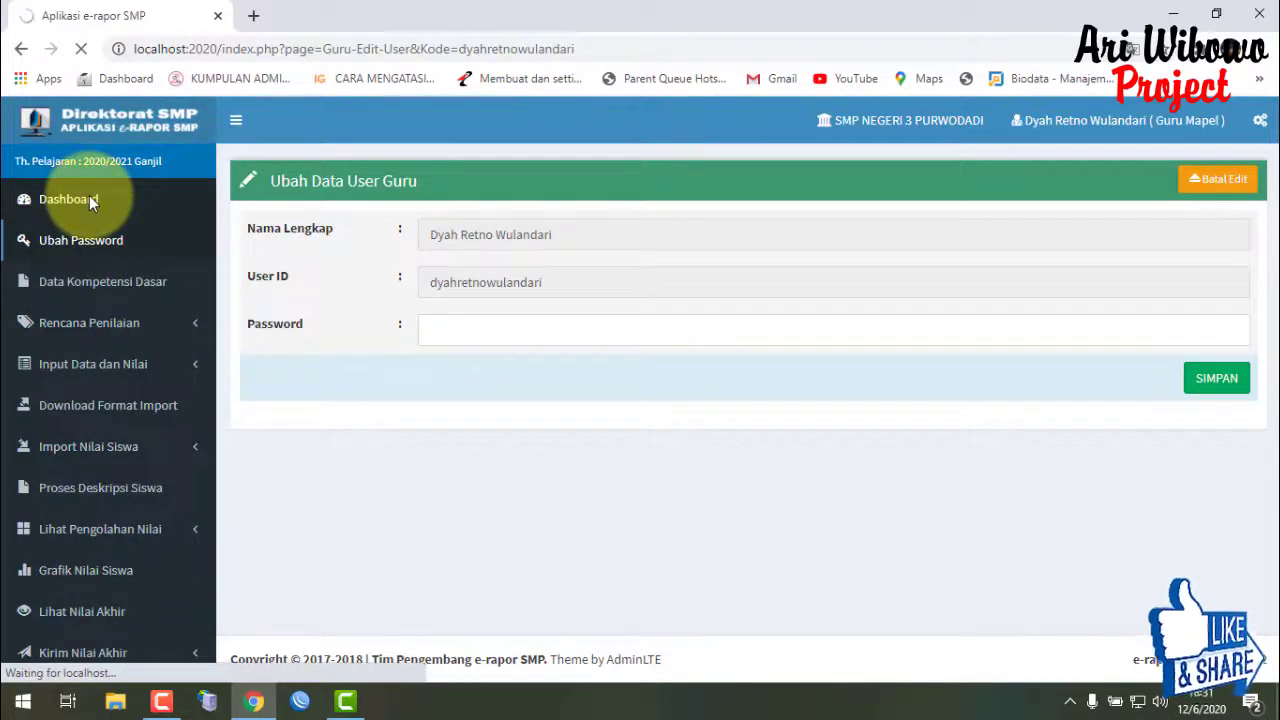